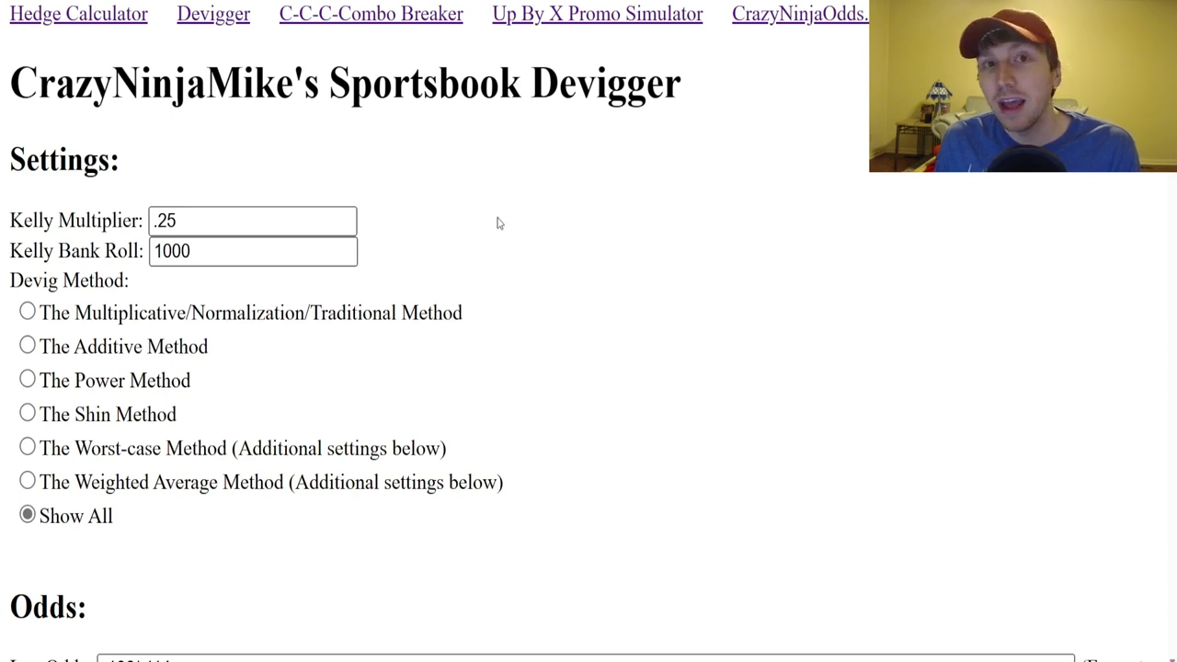
# Highlight the Kelly bankroll of 1000 and the Kelly multiplier of .25 in the devigger settings.
pyautogui.doubleClick(567, 83)
pyautogui.click(696, 110)
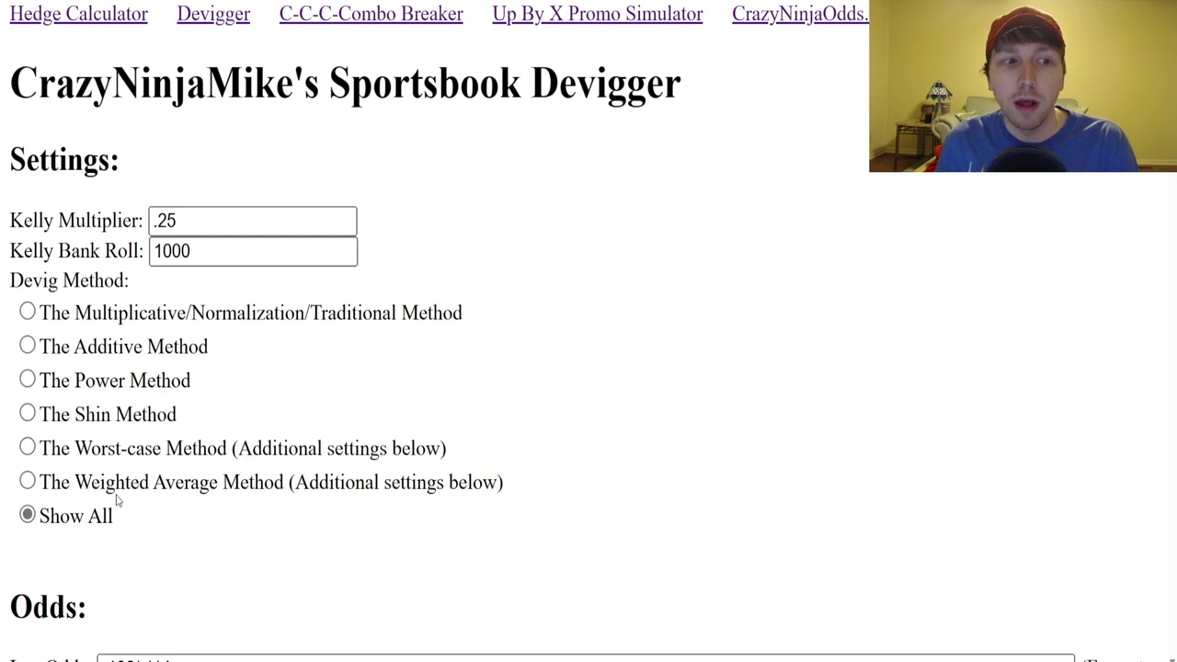
pyautogui.moveTo(201, 255); pyautogui.dragTo(155, 258)
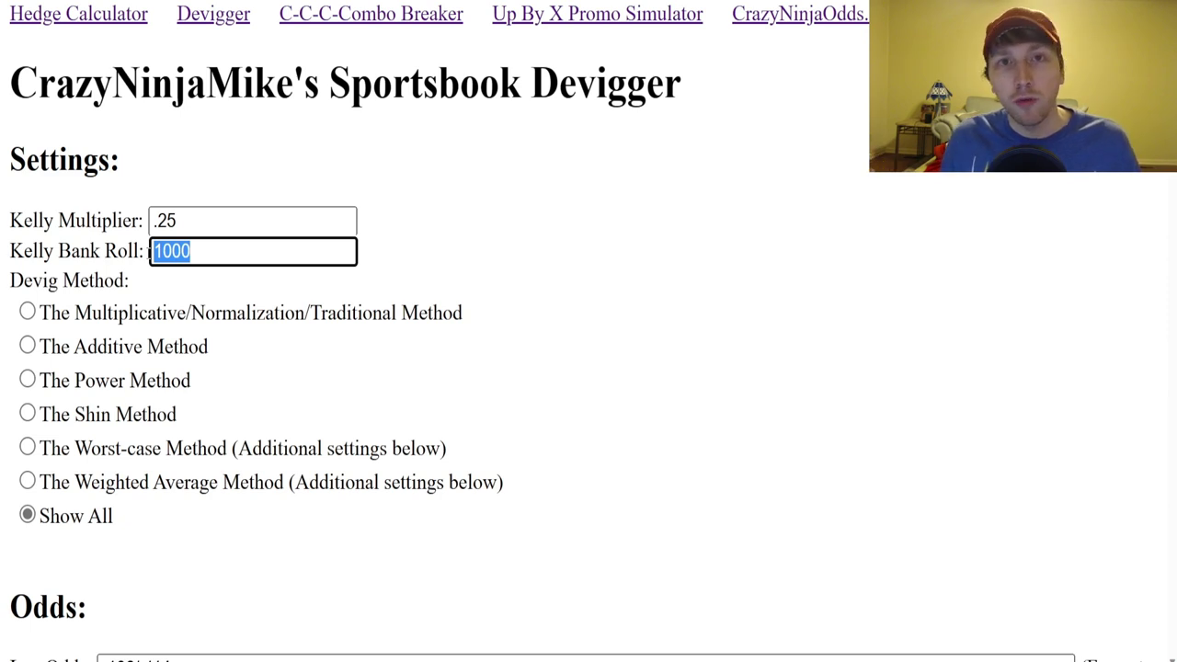
pyautogui.click(230, 245)
pyautogui.moveTo(191, 226); pyautogui.dragTo(150, 227)
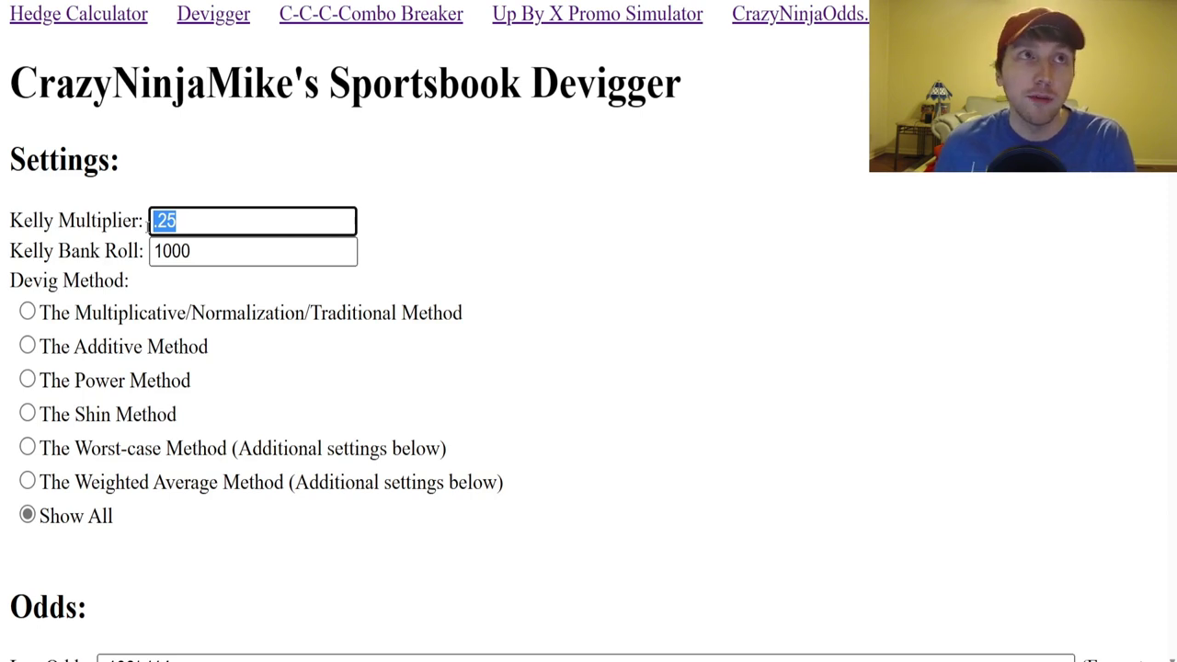
pyautogui.click(218, 221)
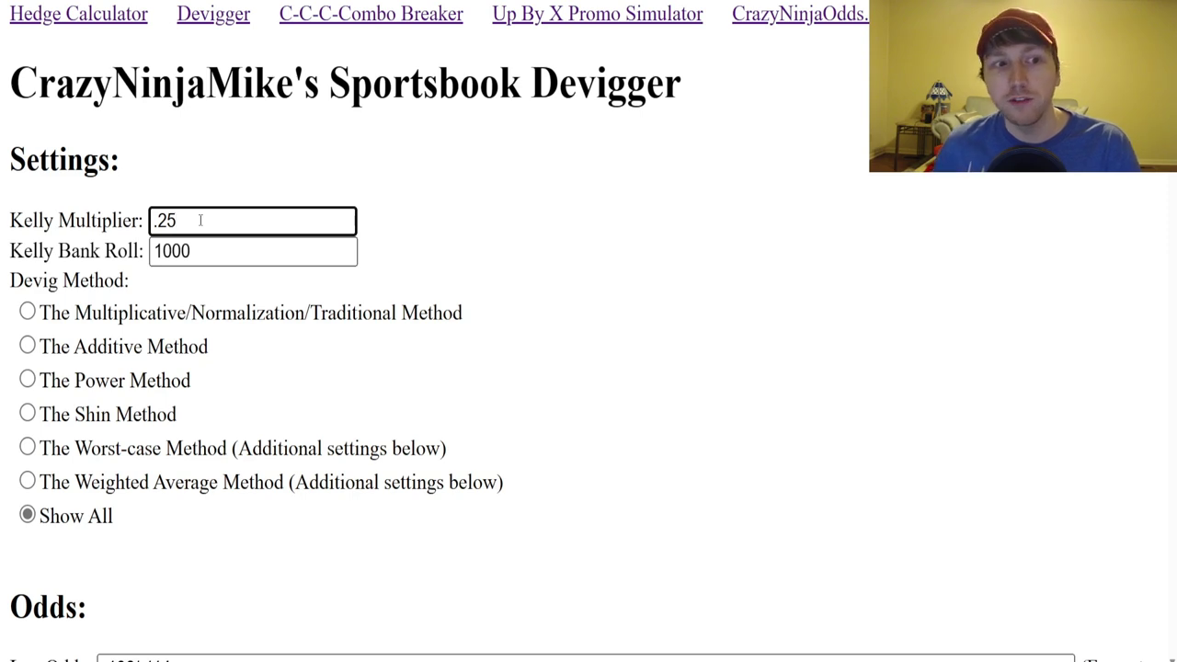
pyautogui.moveTo(180, 221); pyautogui.dragTo(150, 228)
pyautogui.click(224, 233)
pyautogui.moveTo(221, 254); pyautogui.dragTo(136, 260)
pyautogui.click(196, 249)
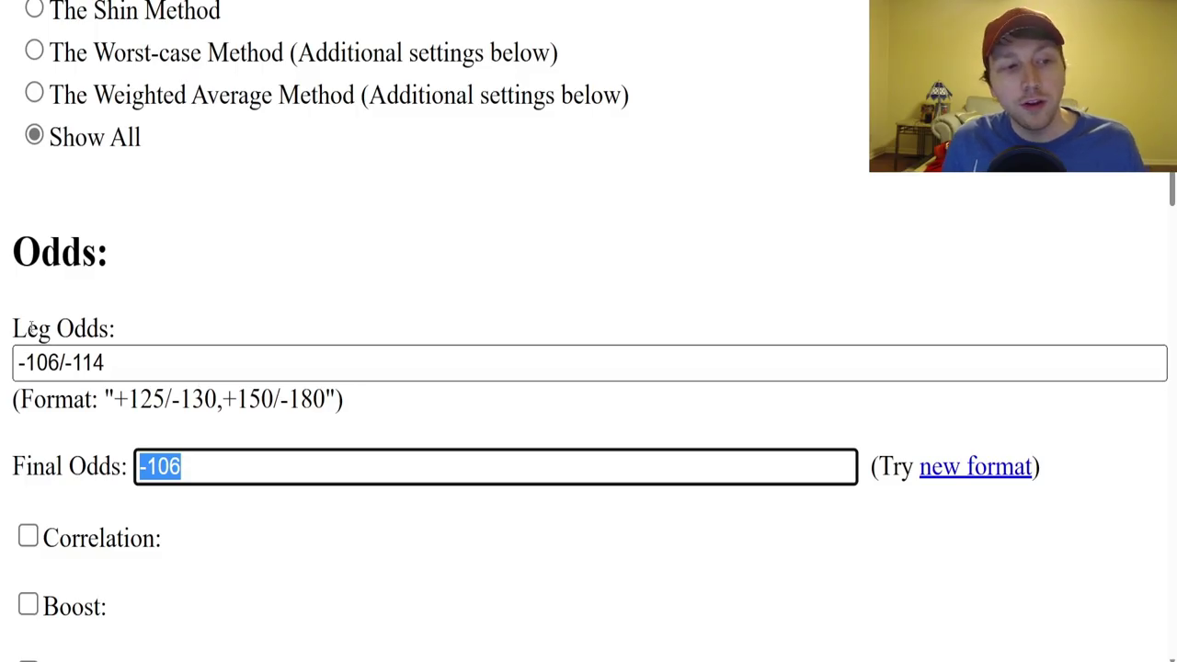
# Replace the Leg Odds entry with -106/-114.
pyautogui.click(132, 363)
pyautogui.hotkey('ctrl', 'a')
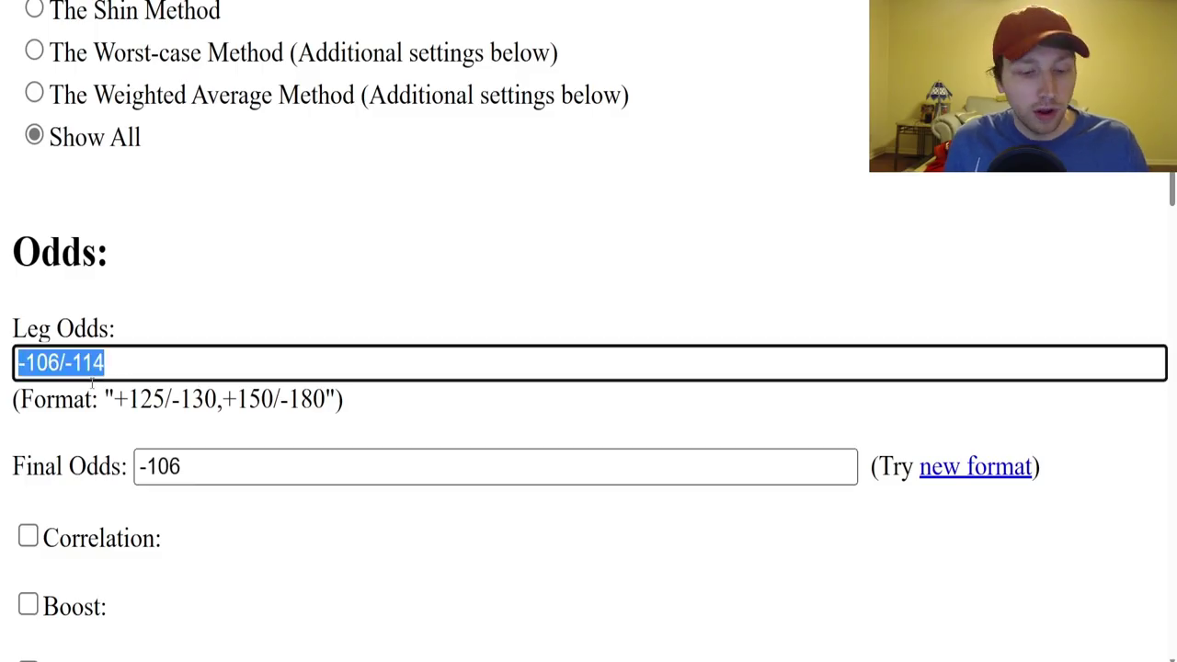
pyautogui.press('BackSpace')
pyautogui.click(66, 370)
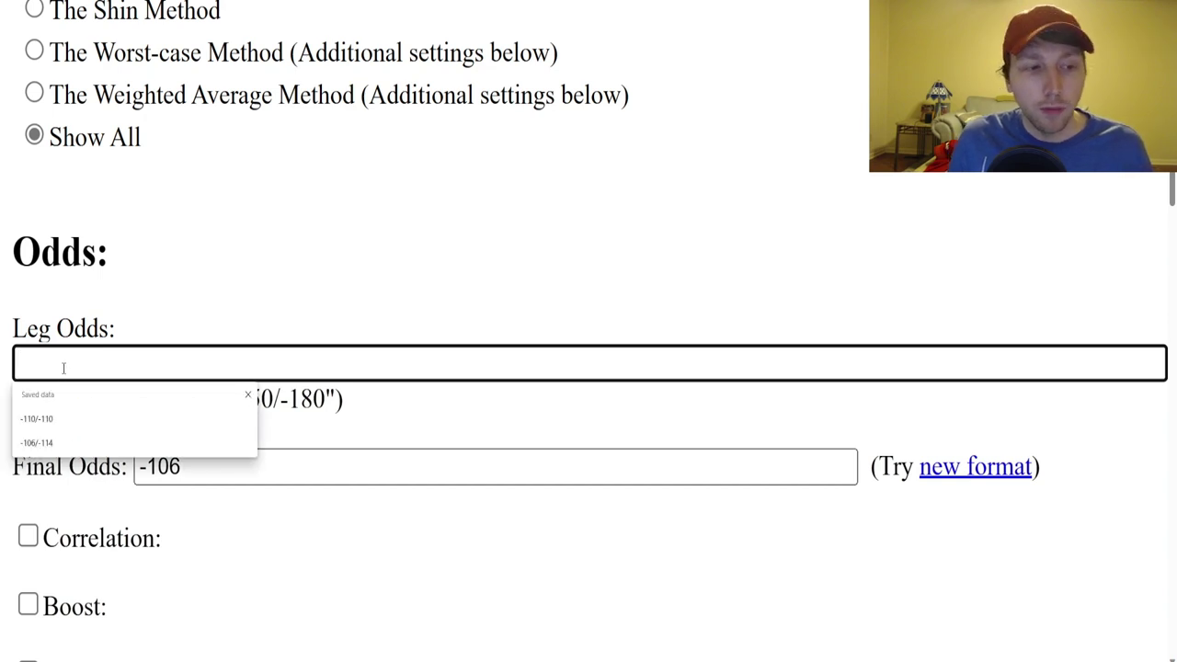
pyautogui.write('-106')
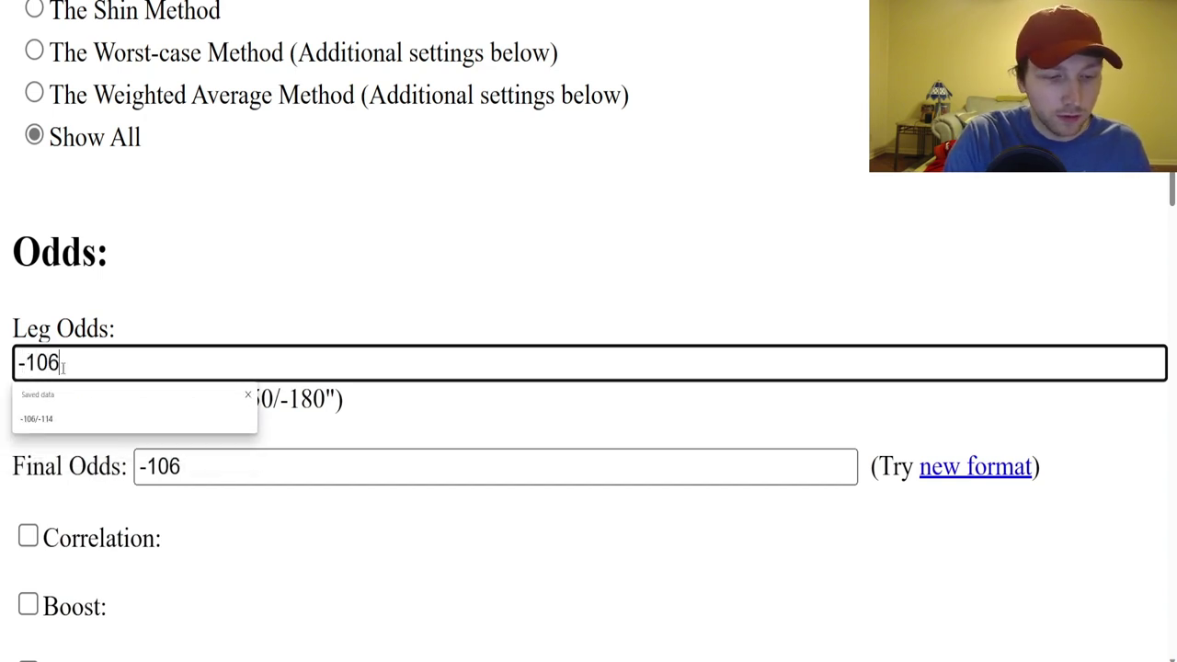
pyautogui.write('/')
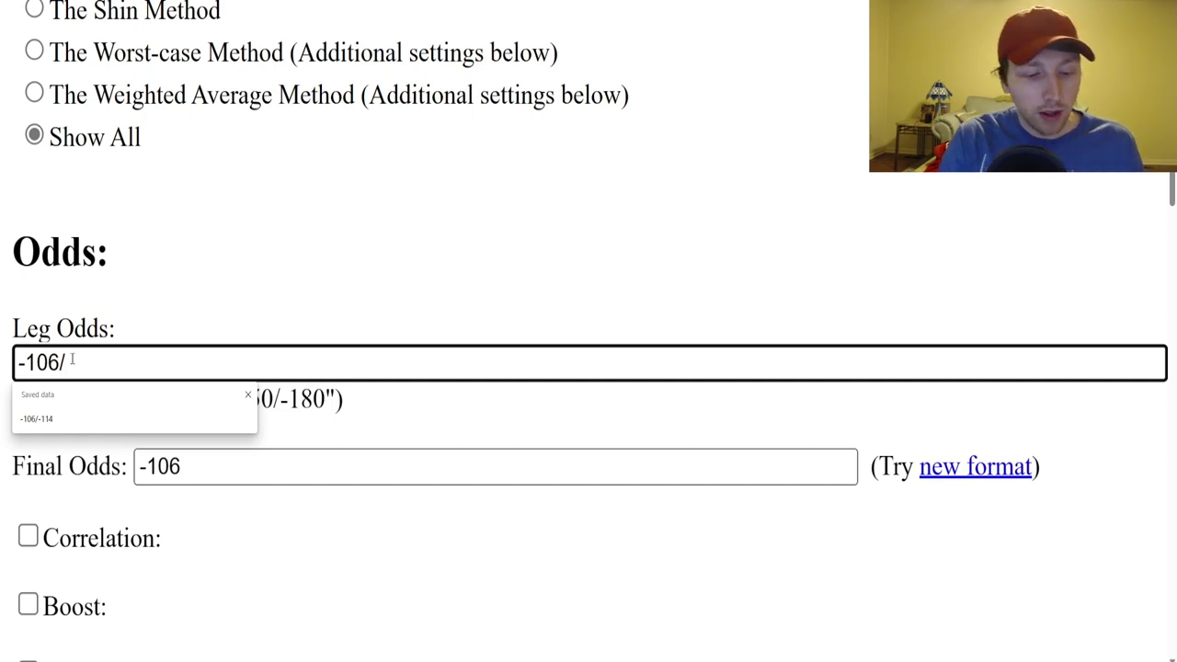
pyautogui.write('-114')
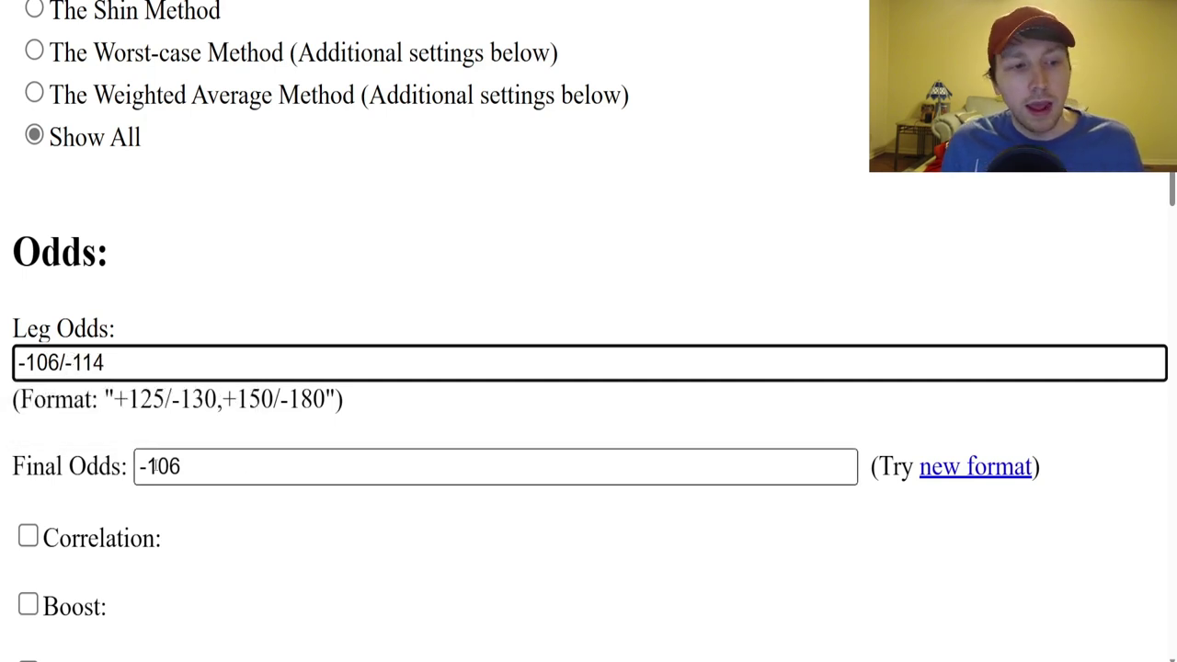
# Keep Final Odds at -106 and run the devig calculation.
pyautogui.moveTo(190, 466); pyautogui.dragTo(138, 467)
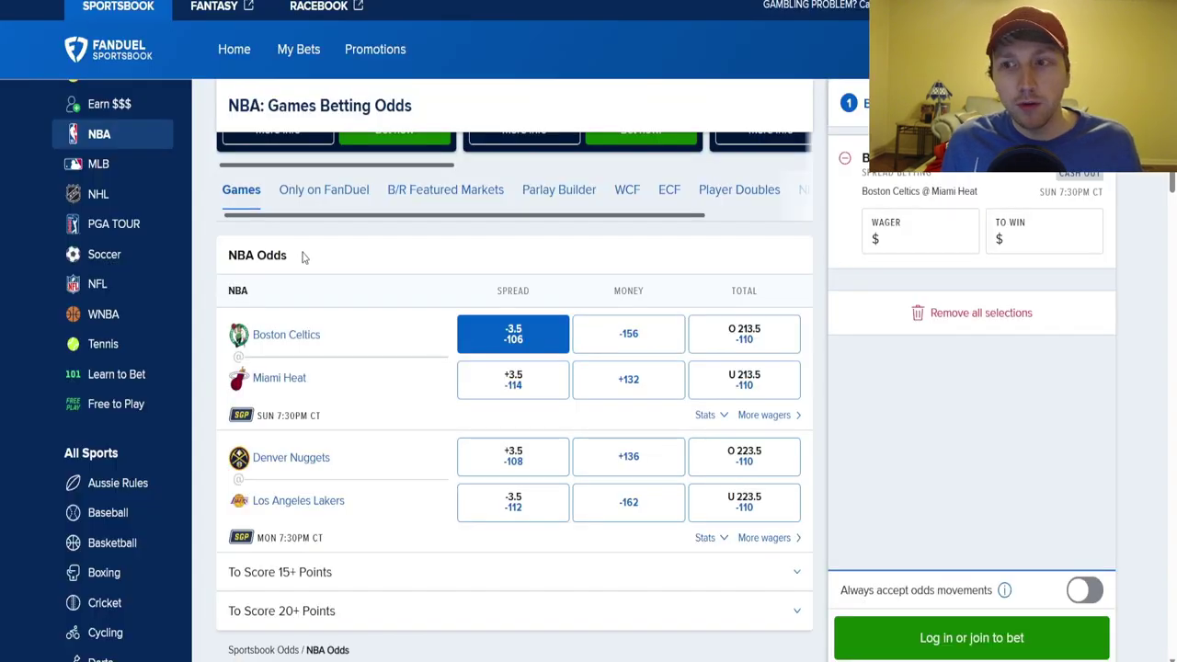
pyautogui.hotkey('alt', 'Tab')
pyautogui.scroll(-3, 258, 439)
pyautogui.click(67, 437)
# Review the results, highlighting the +104 fair value and comparing against the FanDuel page.
pyautogui.scroll(-15, 313, 415)
pyautogui.scroll(3, 205, 292)
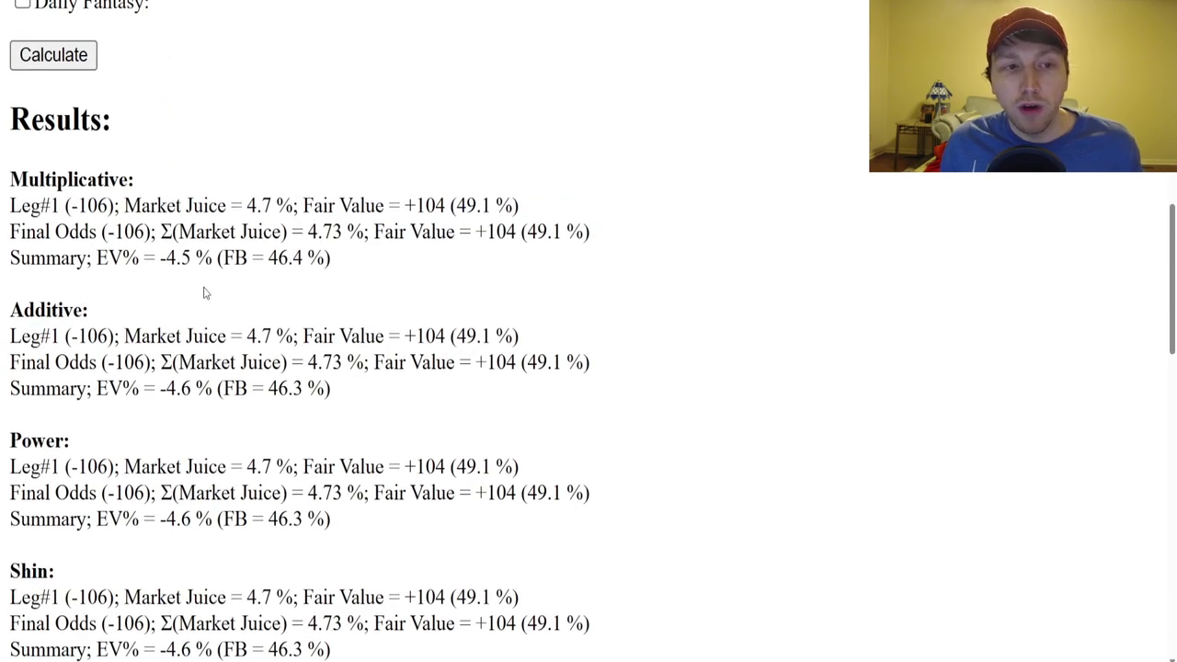
pyautogui.scroll(1, 211, 328)
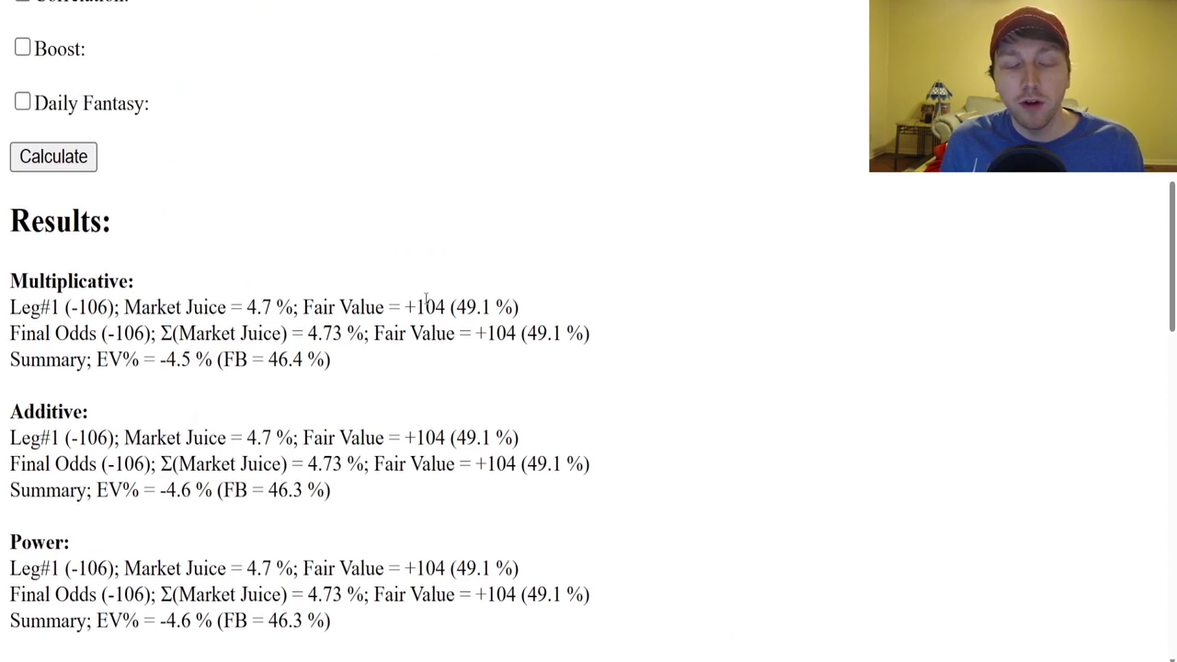
pyautogui.moveTo(405, 307); pyautogui.dragTo(447, 307)
pyautogui.click(390, 279)
pyautogui.scroll(2, 390, 279)
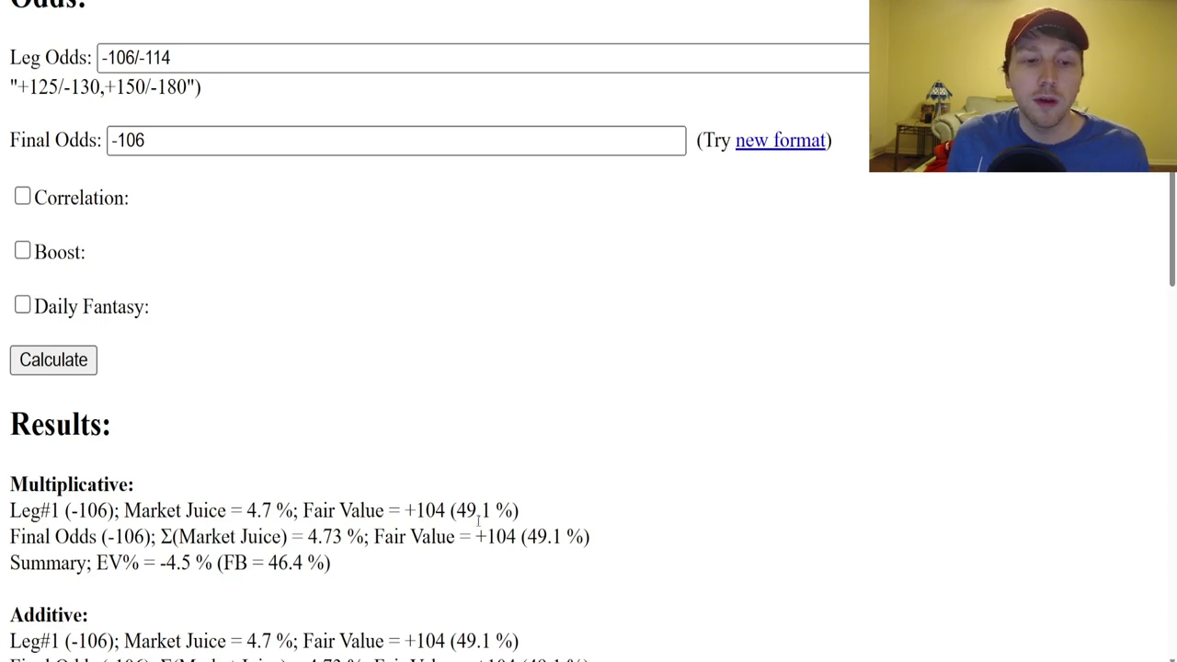
pyautogui.moveTo(404, 510); pyautogui.dragTo(447, 509)
pyautogui.click(302, 79)
pyautogui.hotkey('ctrl', 'Tab')
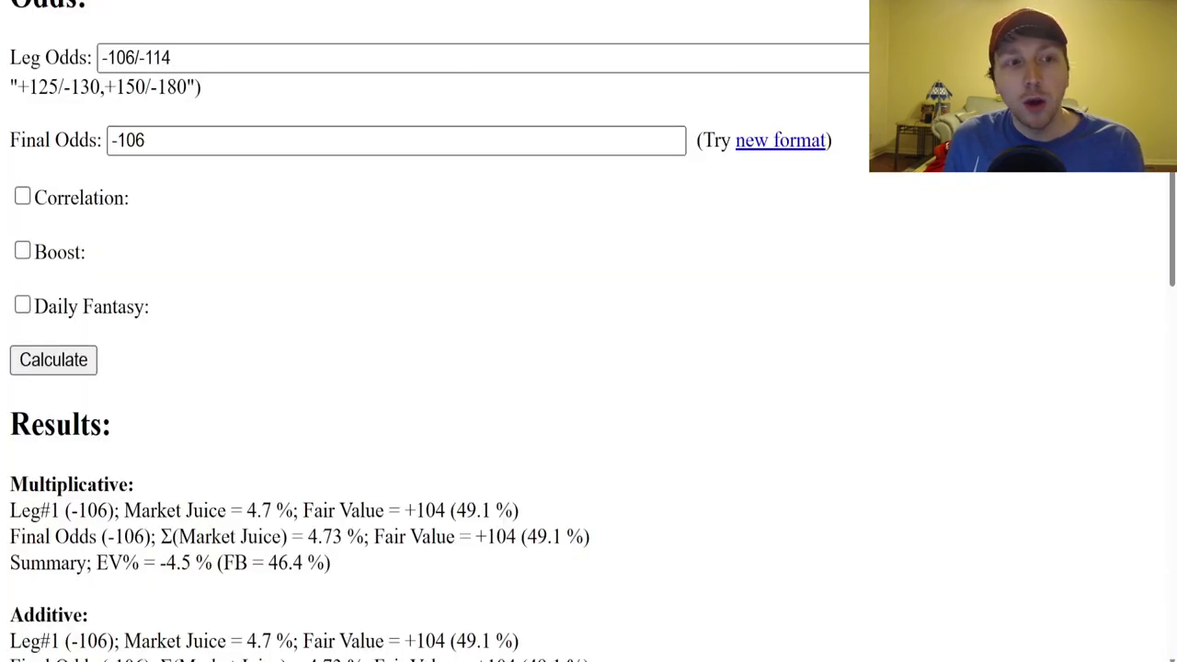
pyautogui.hotkey('ctrl', 'Tab')
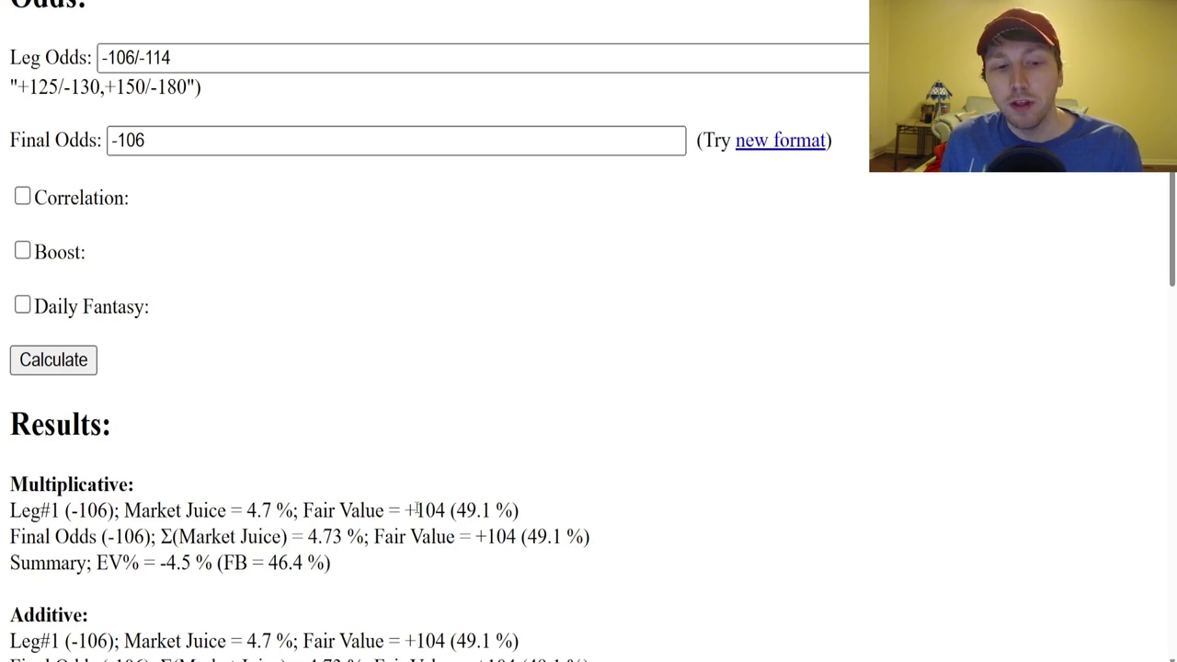
pyautogui.moveTo(415, 509); pyautogui.dragTo(445, 511)
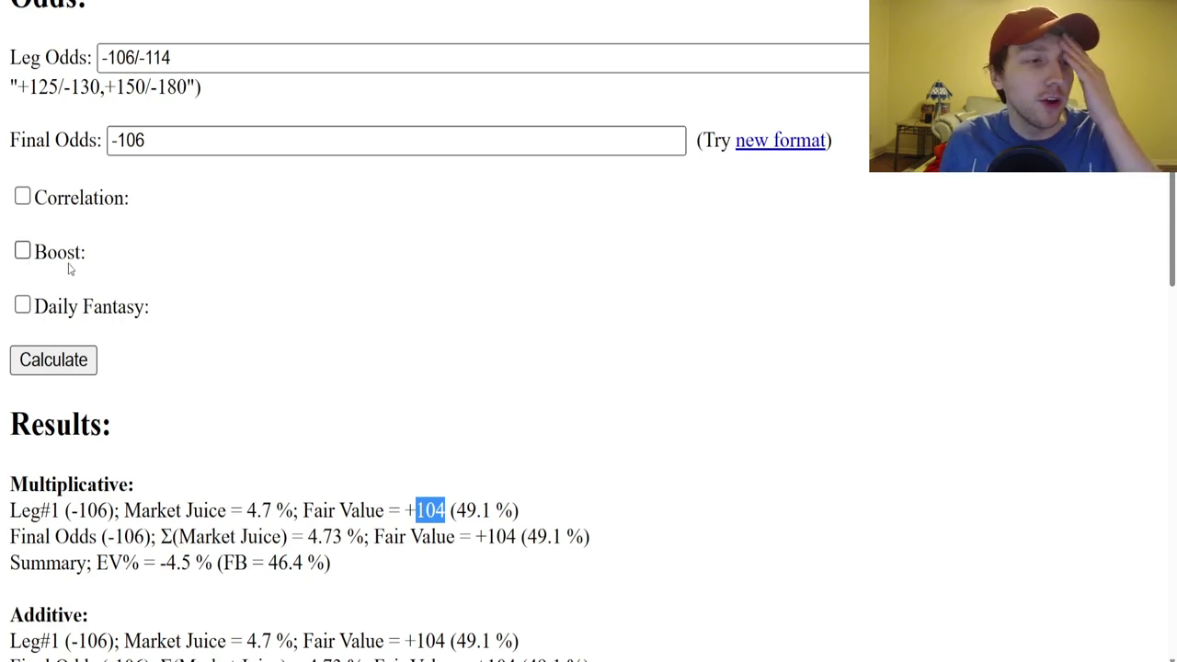
# Enable the odds boost and change its amount from 33% to 25%.
pyautogui.click(23, 250)
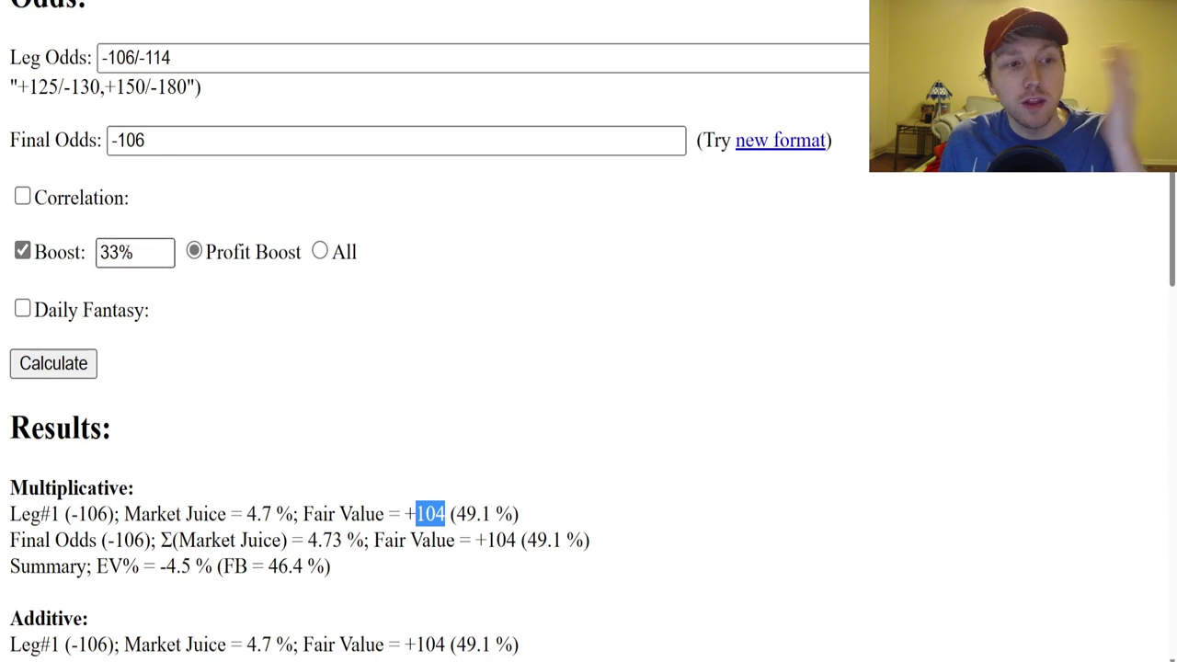
pyautogui.click(129, 252)
pyautogui.doubleClick(112, 252)
pyautogui.write('25')
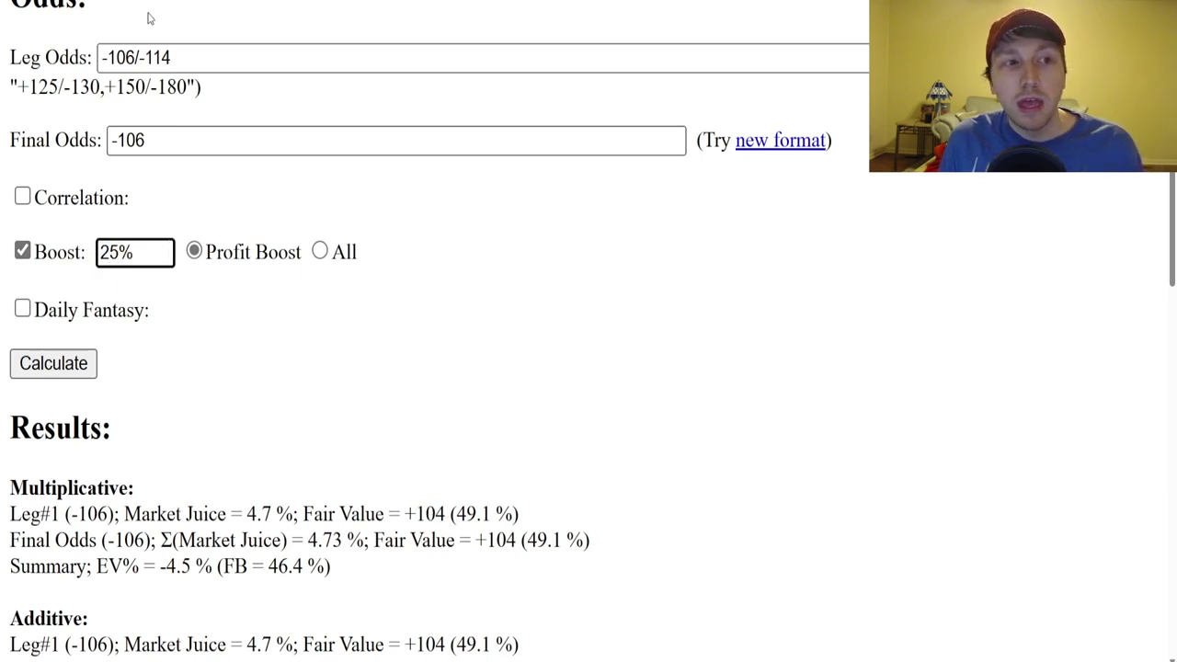
# Review the boosted results: +118 final odds, the Additive leg line and +104 fair value.
pyautogui.click(135, 140)
pyautogui.doubleClick(135, 140)
pyautogui.scroll(7, 362, 463)
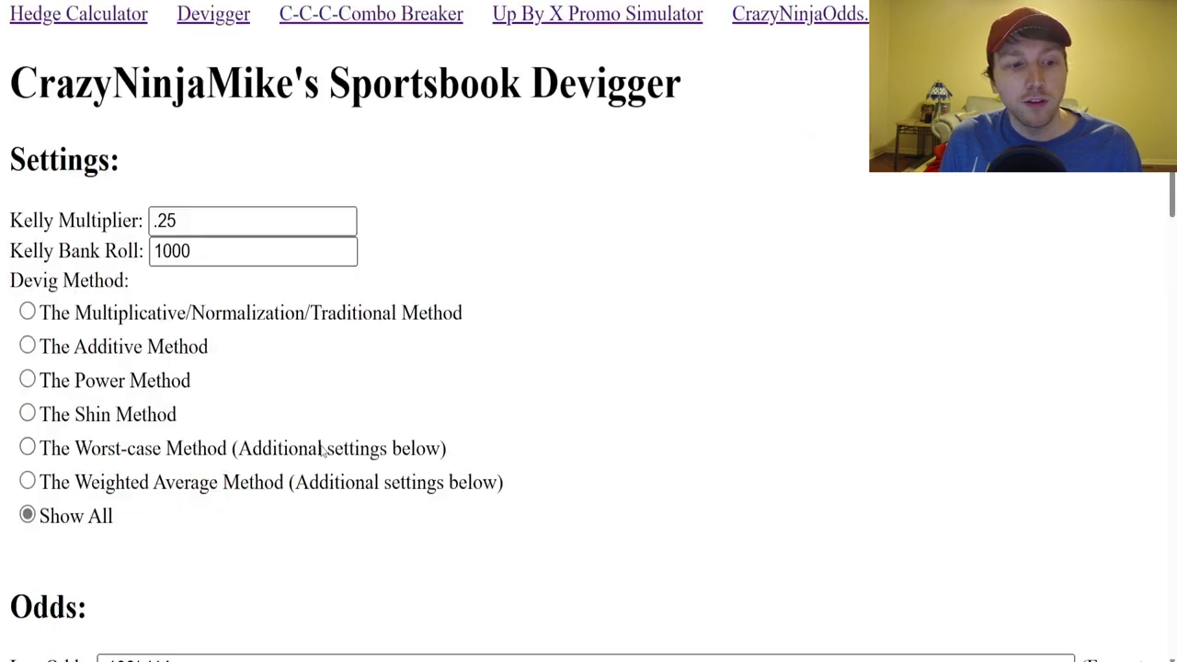
pyautogui.scroll(-8, 361, 463)
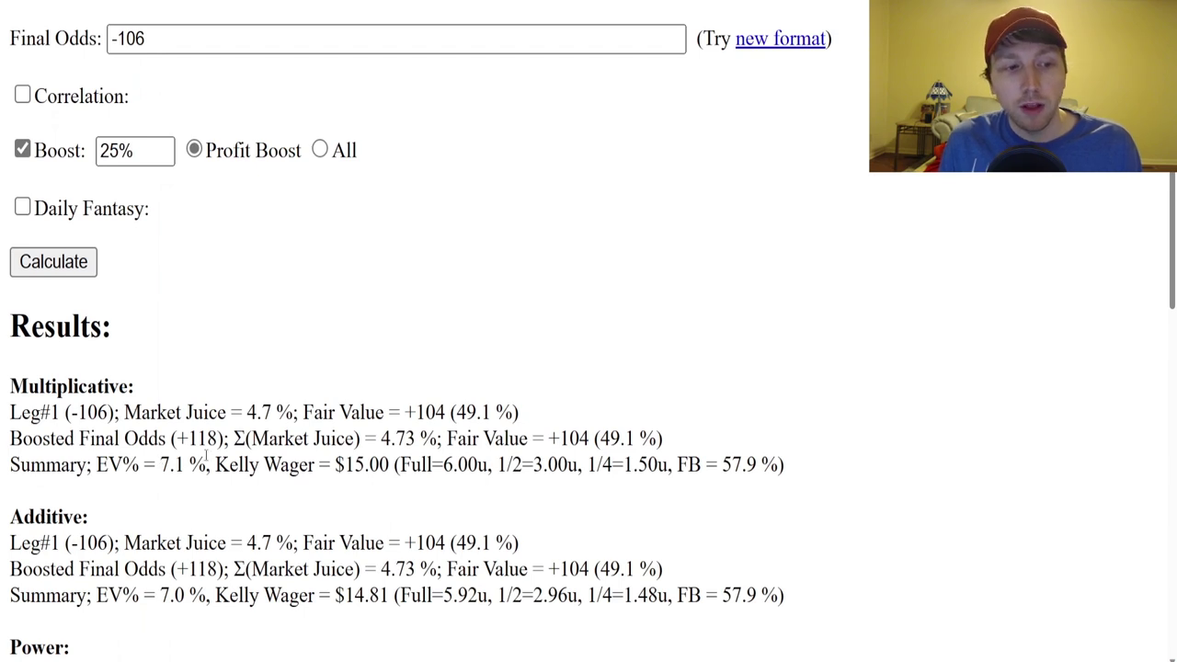
pyautogui.moveTo(225, 440); pyautogui.dragTo(192, 438)
pyautogui.moveTo(403, 542); pyautogui.dragTo(407, 496)
pyautogui.moveTo(408, 414); pyautogui.dragTo(447, 412)
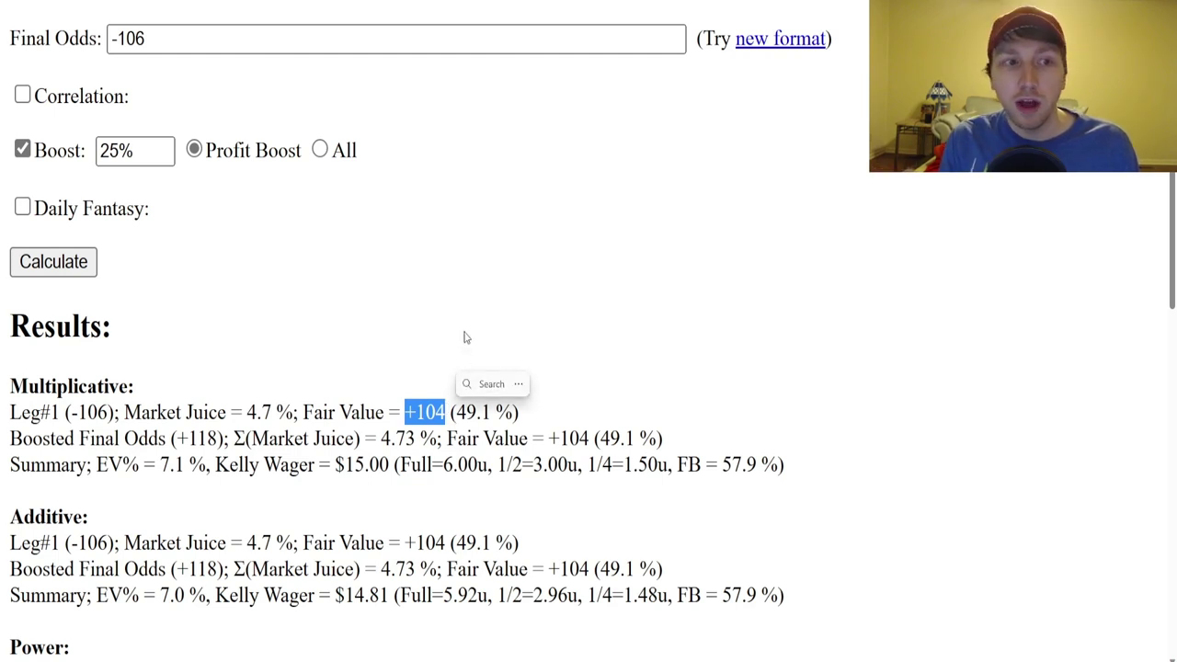
pyautogui.scroll(5, 465, 338)
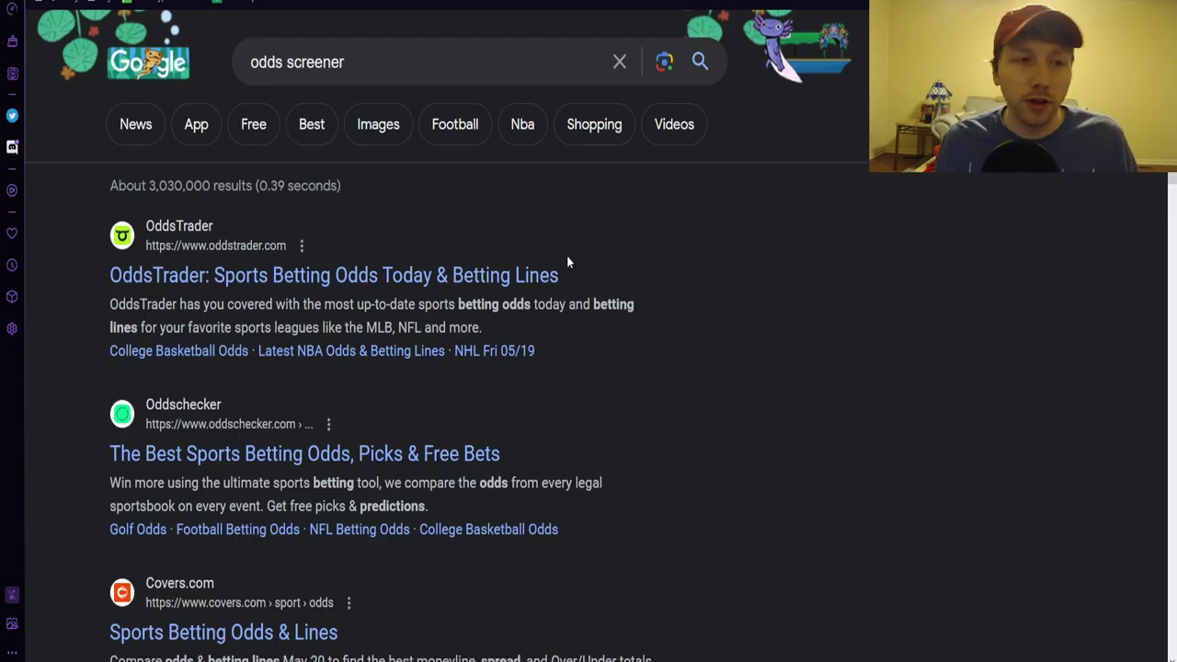
# Scroll through the Google results for 'odds screener'.
pyautogui.scroll(-6, 414, 230)
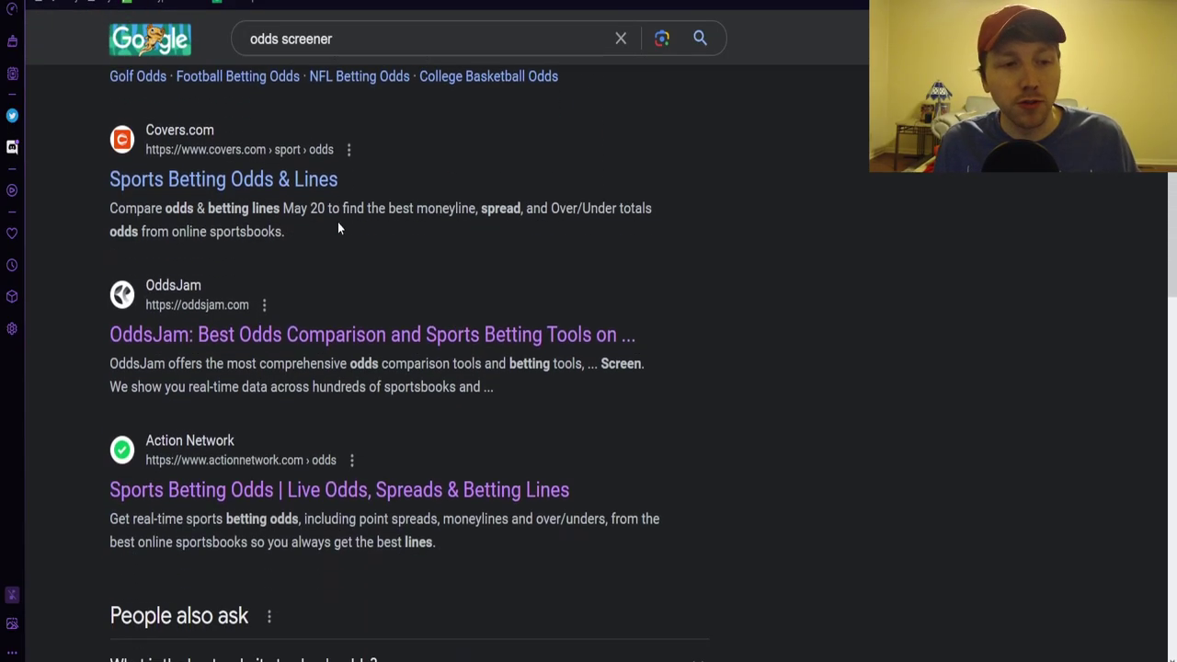
pyautogui.scroll(-4, 440, 368)
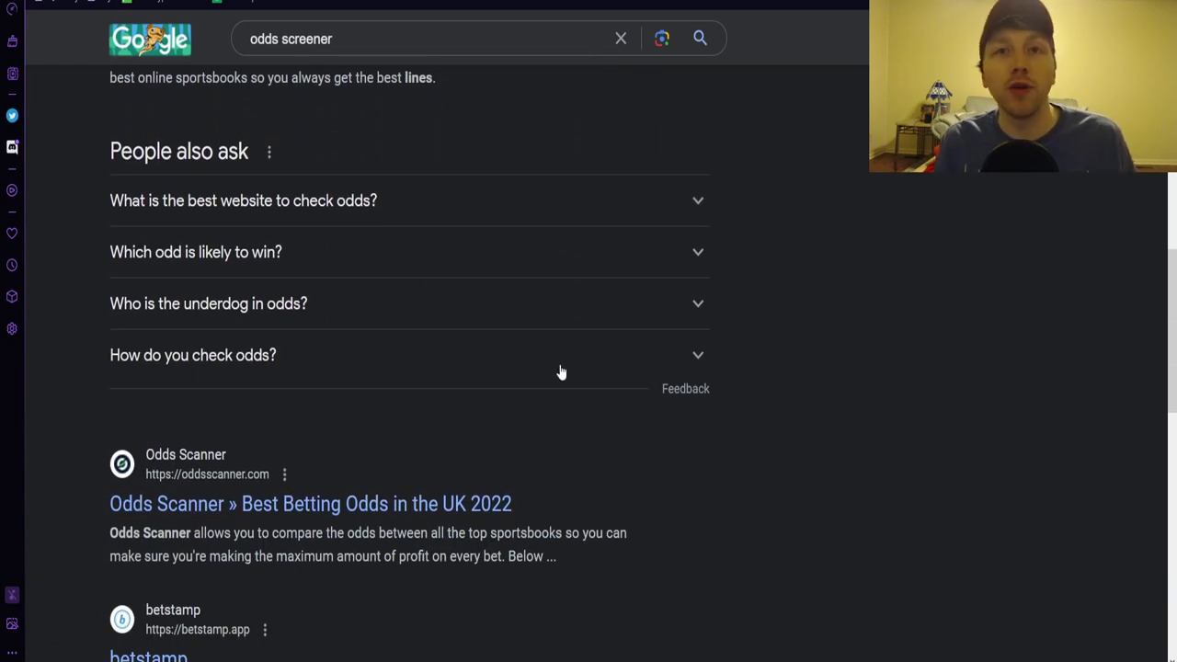
pyautogui.scroll(10, 556, 365)
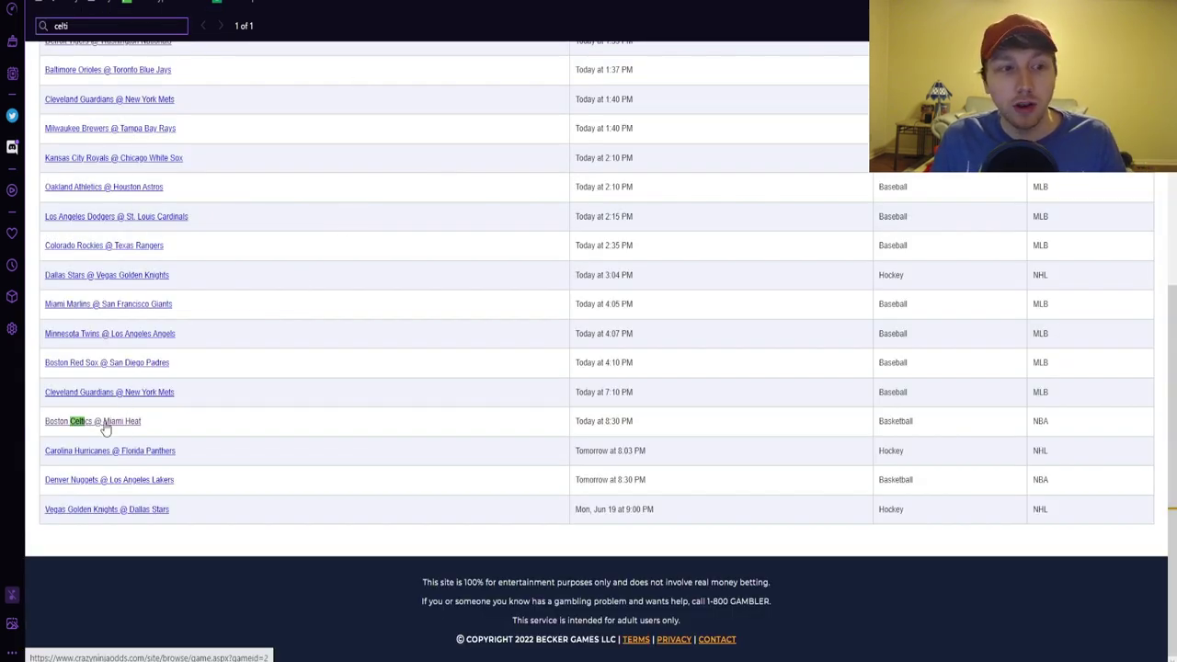
# Open the Boston Celtics @ Miami Heat odds page and browse the market list, keeping Moneyline.
pyautogui.click(102, 421)
pyautogui.click(147, 184)
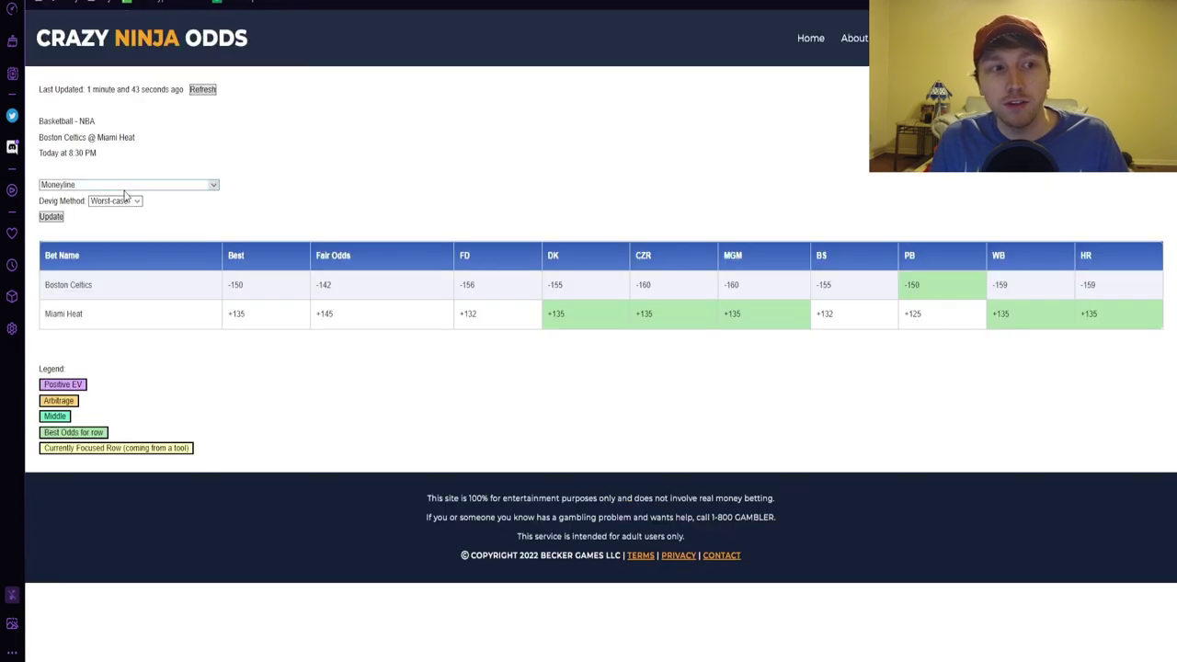
pyautogui.scroll(-3, 131, 333)
pyautogui.scroll(-3, 131, 333)
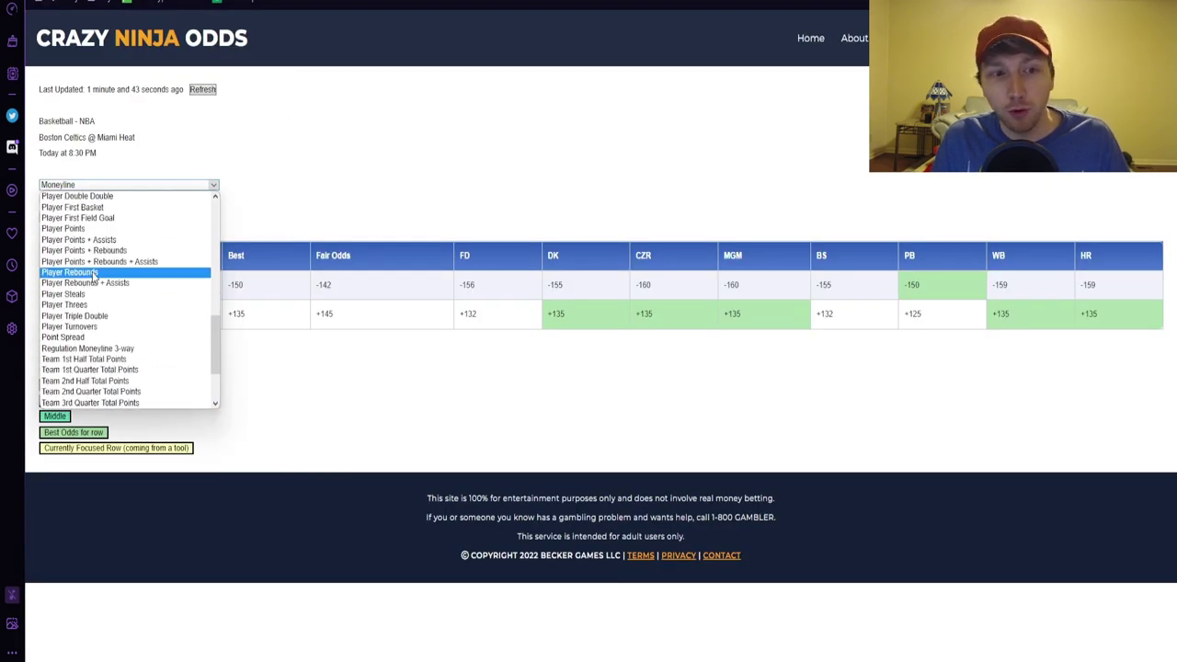
pyautogui.click(380, 369)
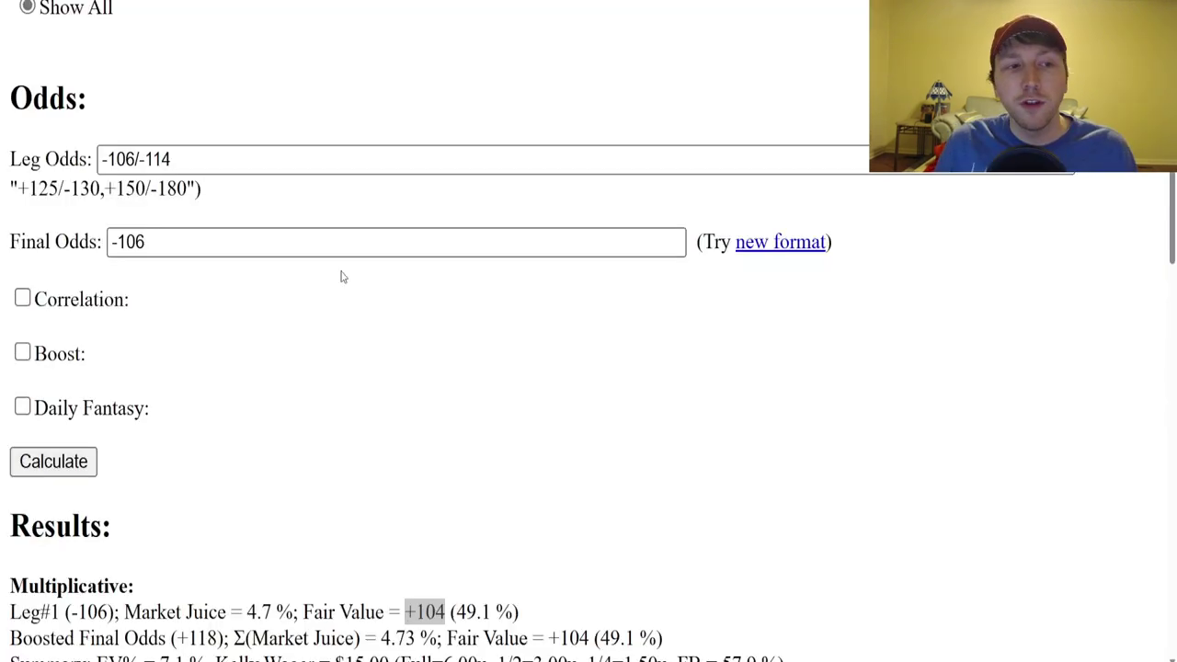
# Add Denver Nuggets +3.5 to the bet slip and note the +274 parlay odds.
pyautogui.scroll(1, 341, 273)
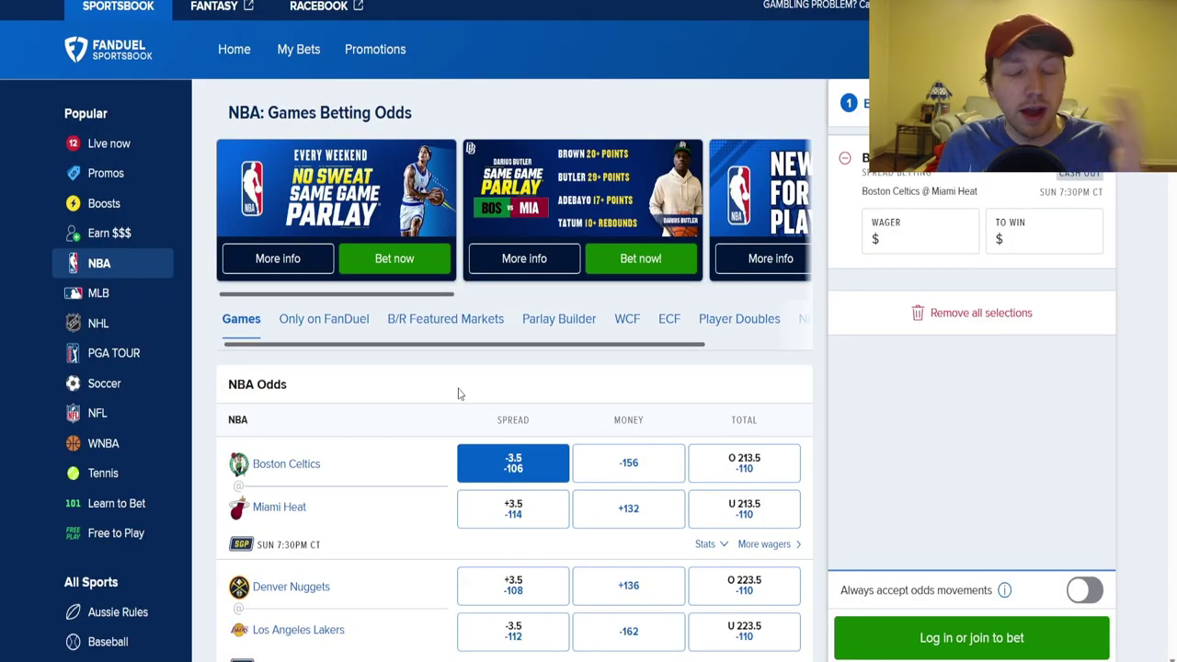
pyautogui.scroll(-1, 347, 457)
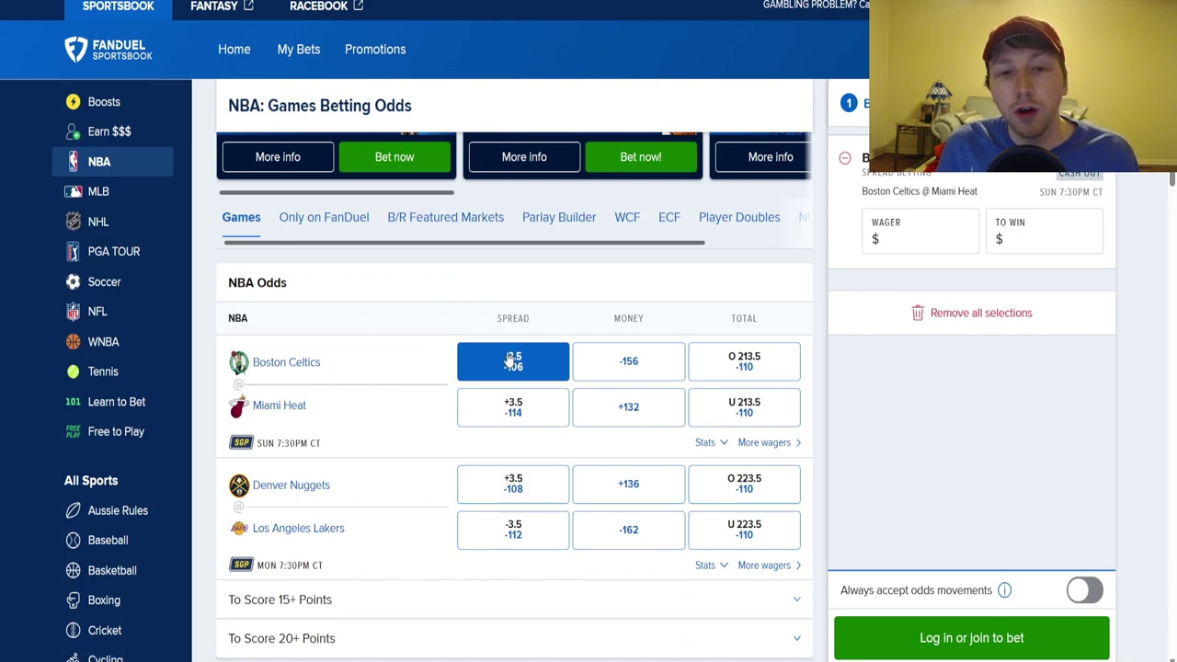
pyautogui.click(511, 489)
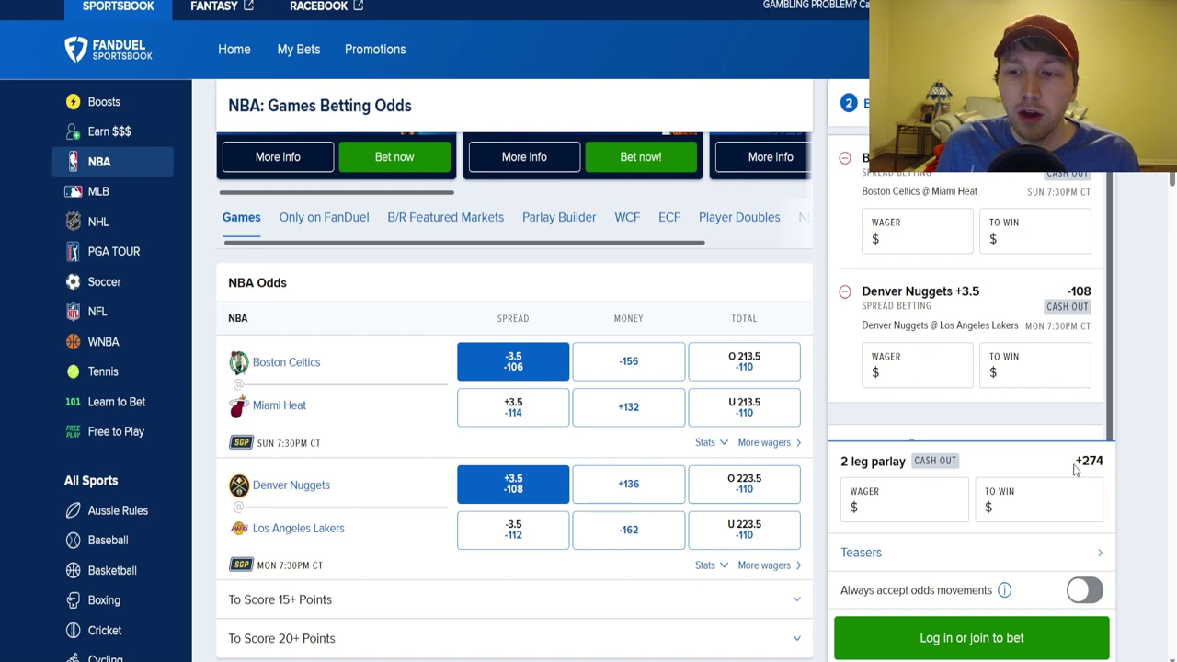
pyautogui.moveTo(1074, 469); pyautogui.dragTo(1100, 471)
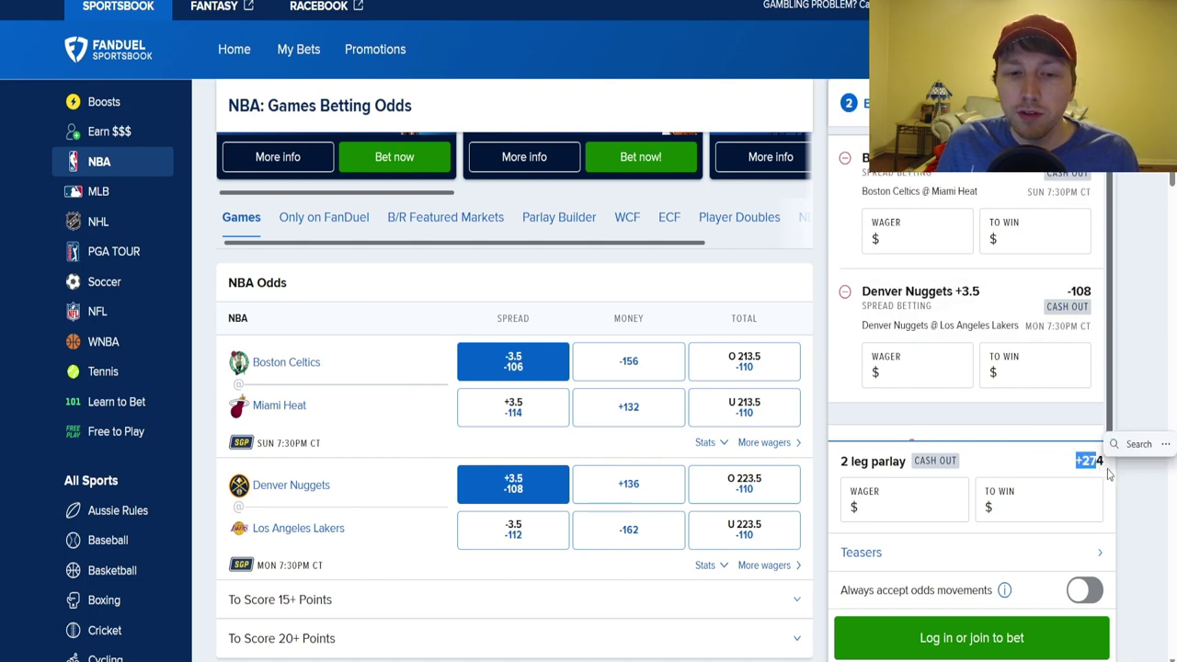
pyautogui.click(1066, 478)
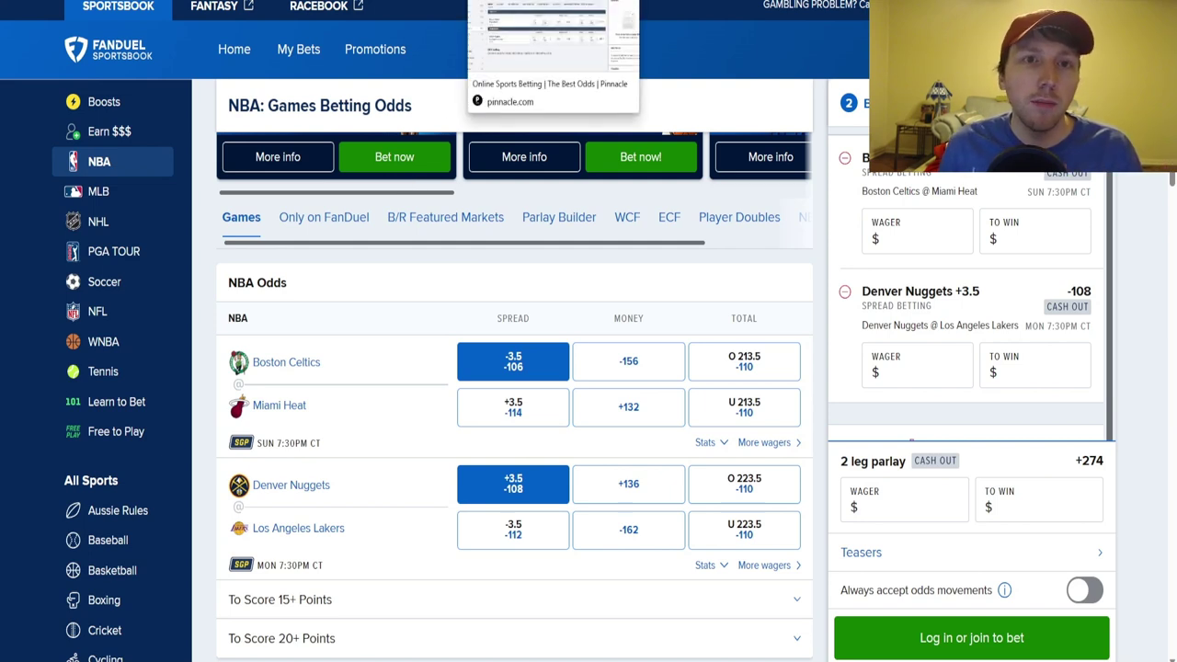
# Open Pinnacle's Celtics–Heat game and expand all handicap lines showing -3.5 at -101 and +3.5 at -109.
pyautogui.click(551, 0)
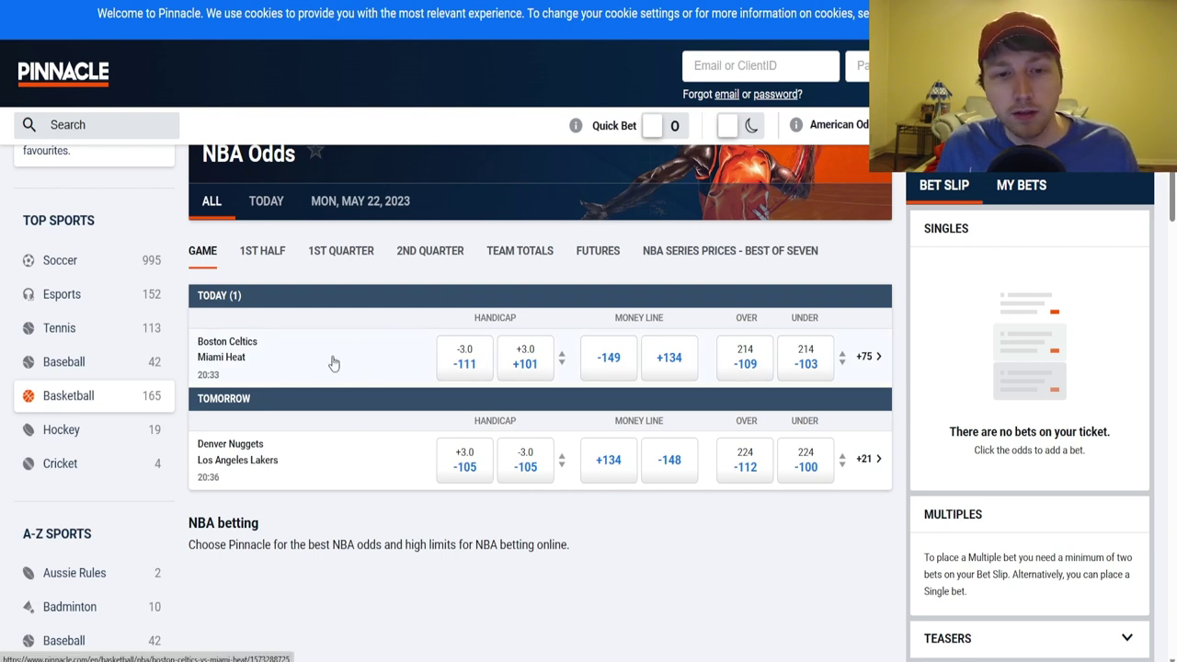
pyautogui.click(372, 370)
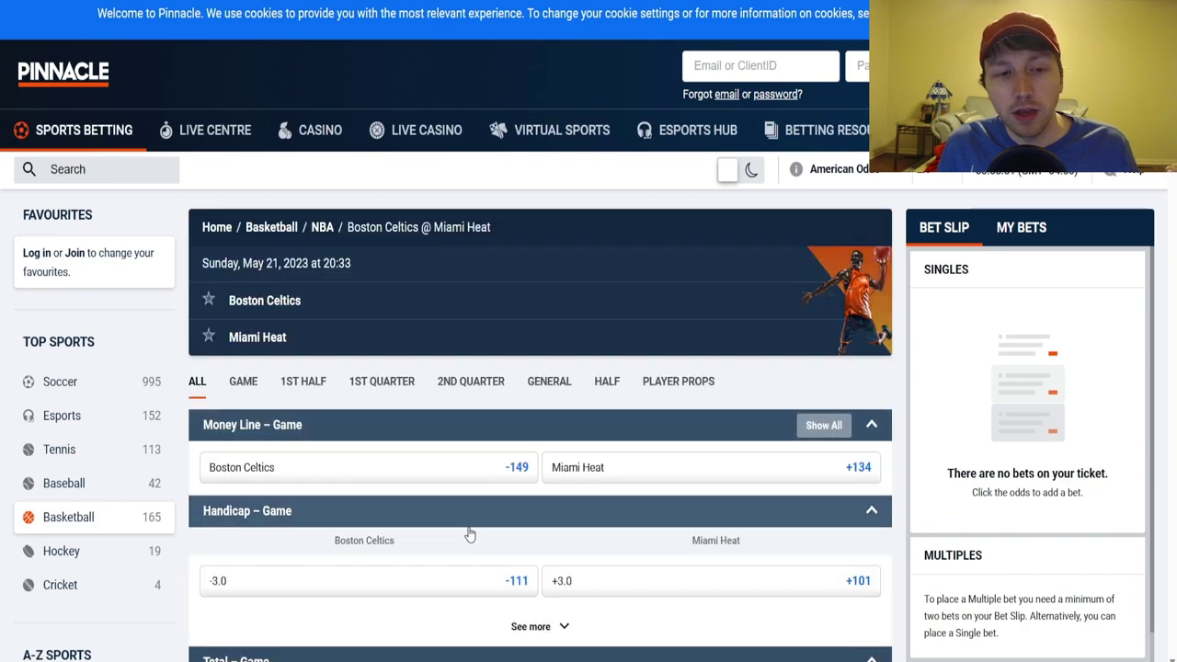
pyautogui.scroll(-2, 468, 533)
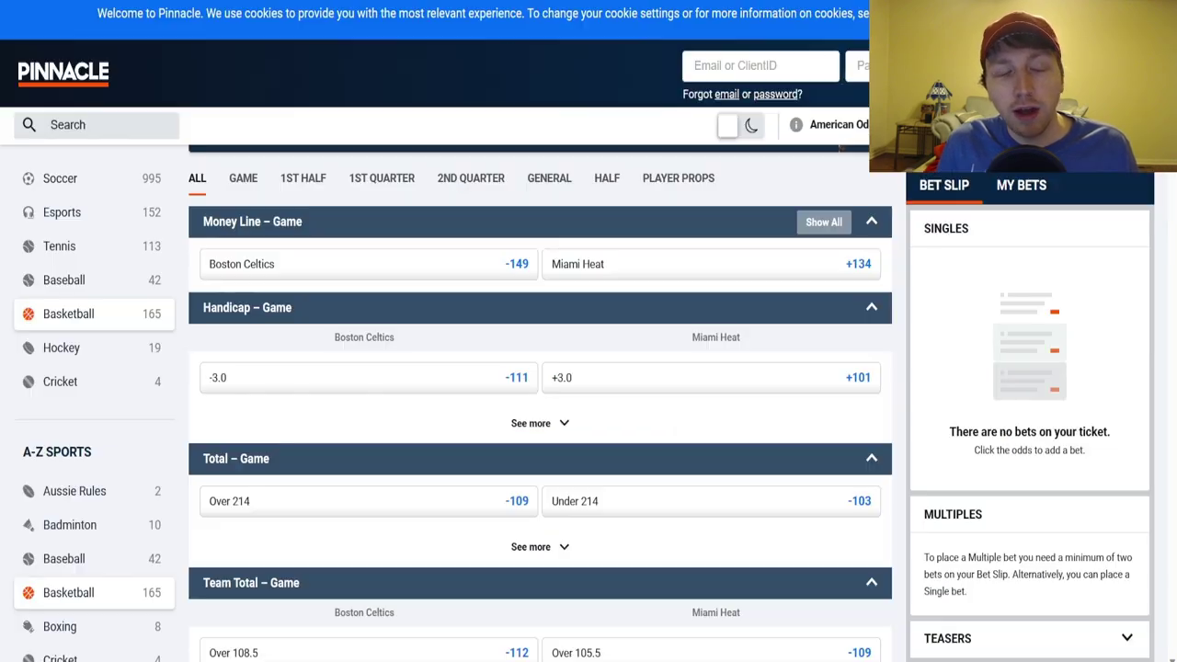
pyautogui.click(522, 425)
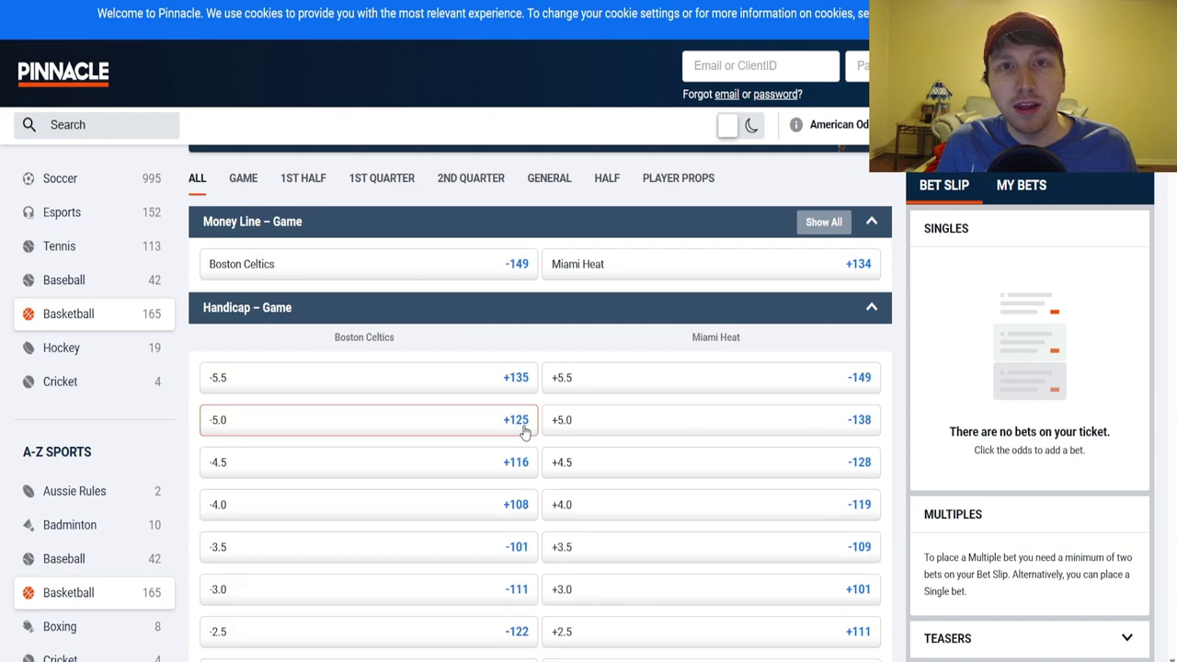
pyautogui.scroll(-1, 400, 524)
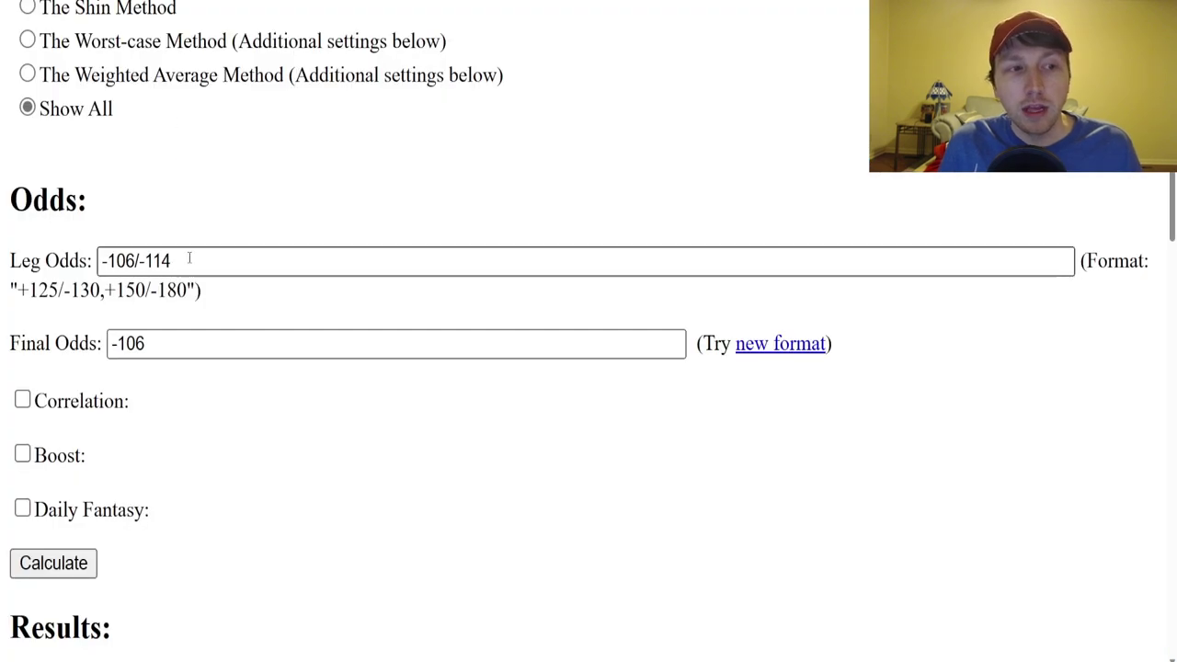
# Overwrite the Leg Odds with Pinnacle's -101/-109 followed by a comma.
pyautogui.moveTo(189, 264); pyautogui.dragTo(81, 264)
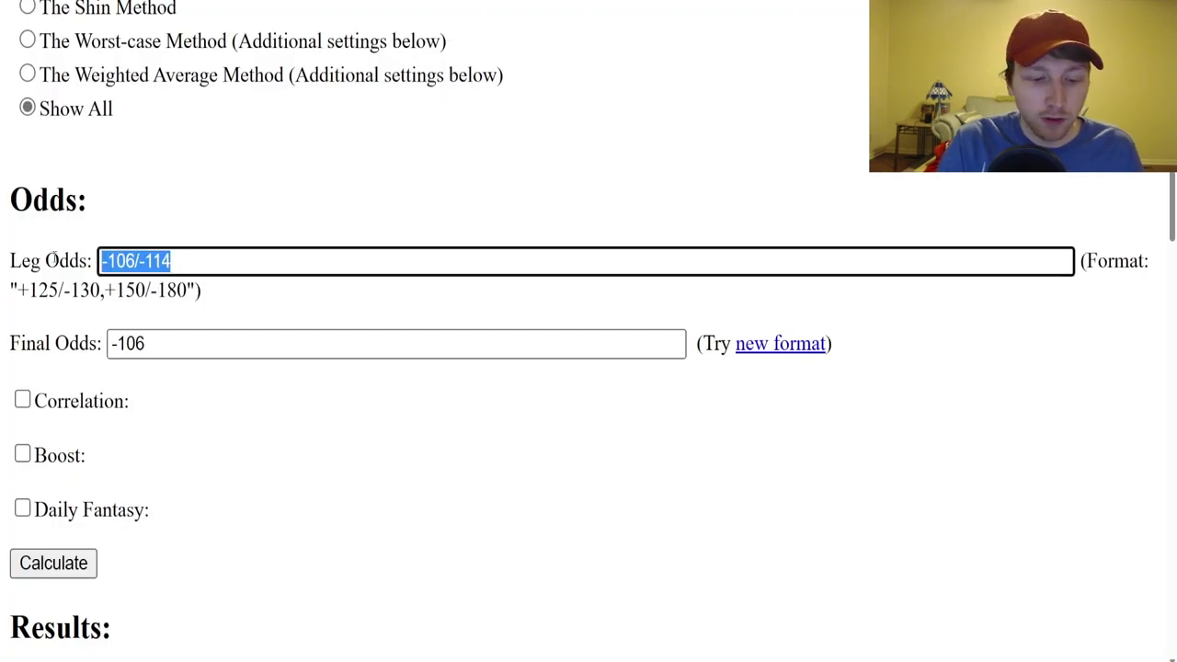
pyautogui.write('-101')
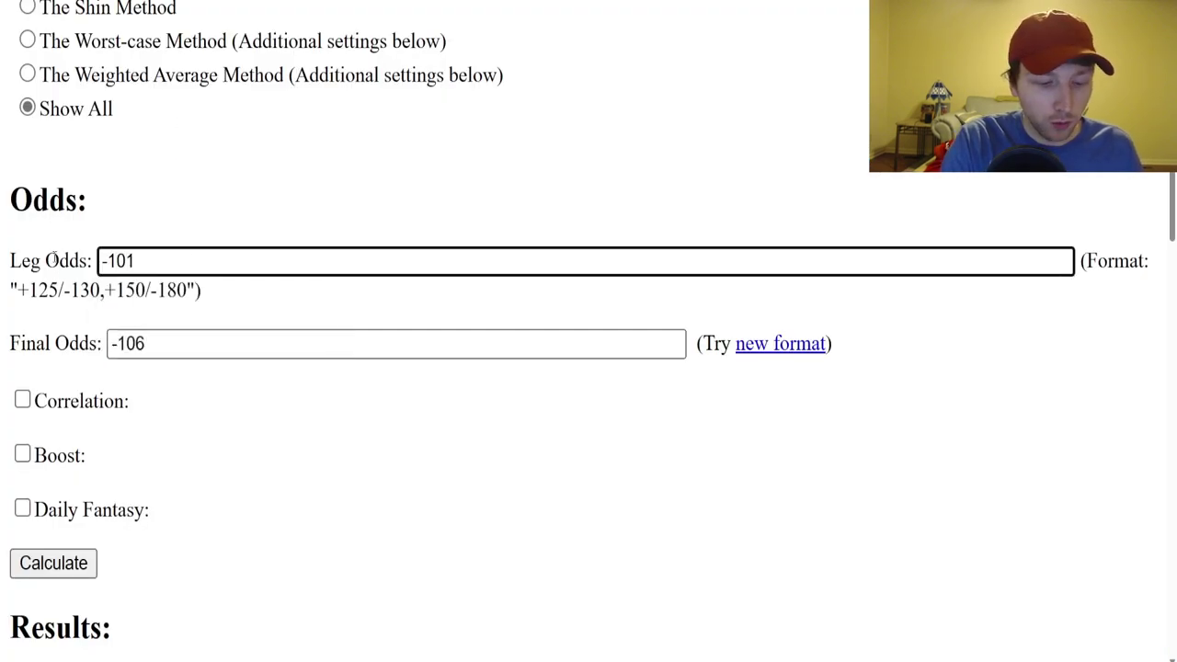
pyautogui.write('/-109')
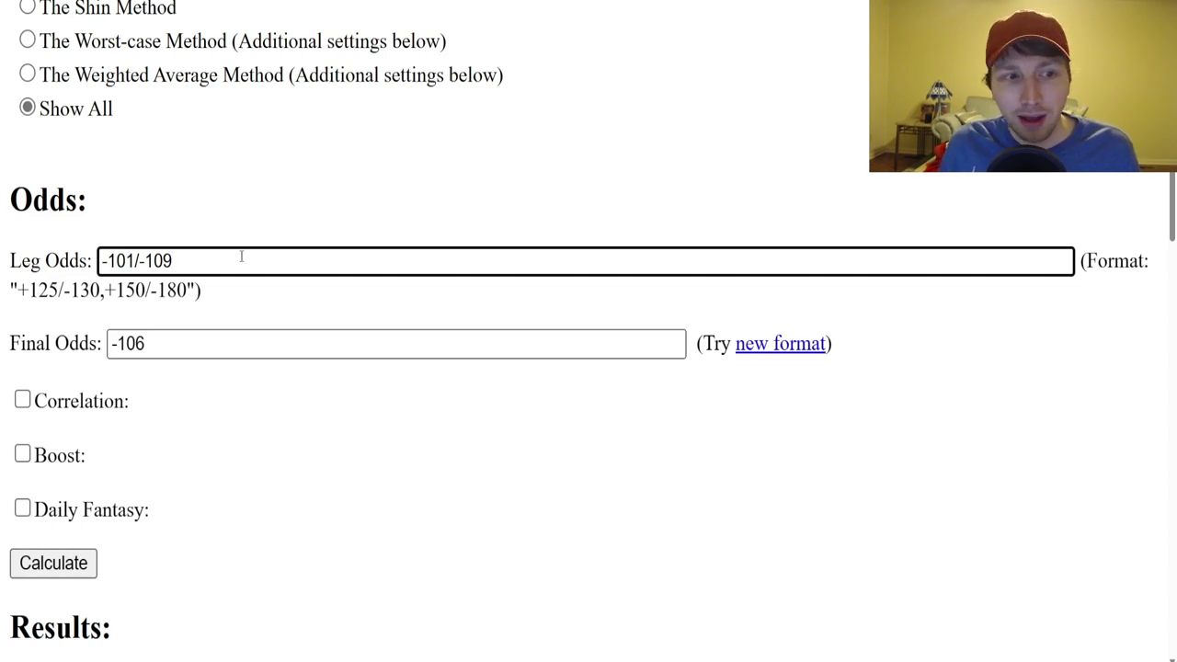
pyautogui.write(',')
# Open Pinnacle's Nuggets–Lakers game and expand its handicap lines to Nuggets +3.5 at -117.
pyautogui.hotkey('alt', 'Tab')
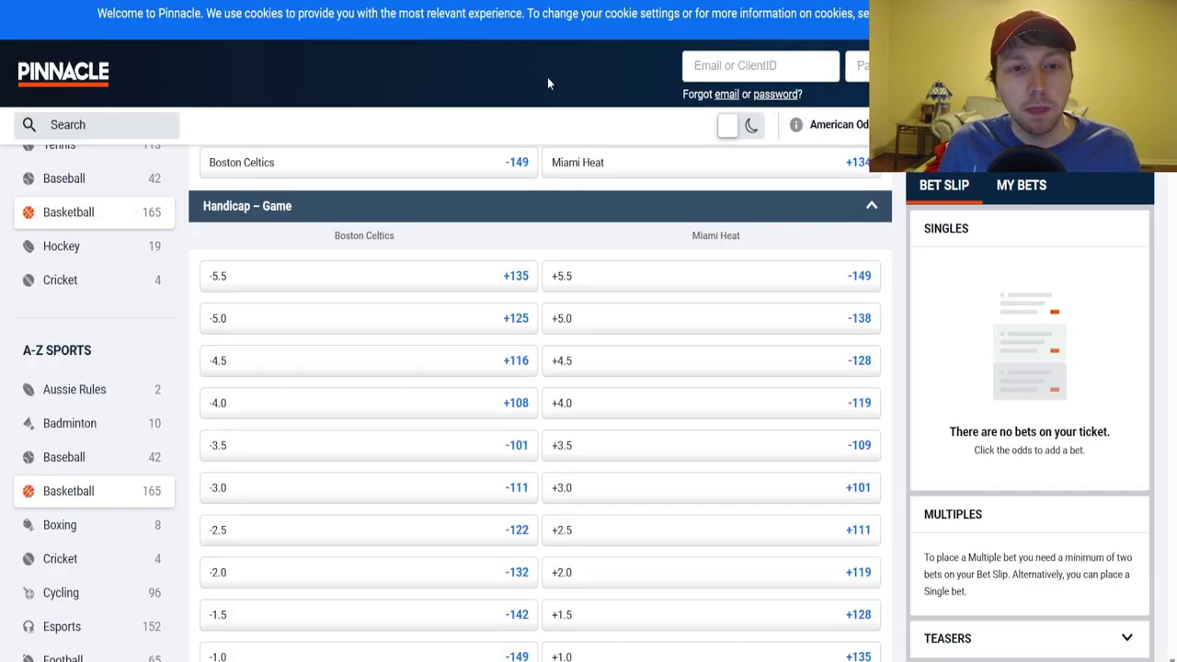
pyautogui.hotkey('alt', 'Left')
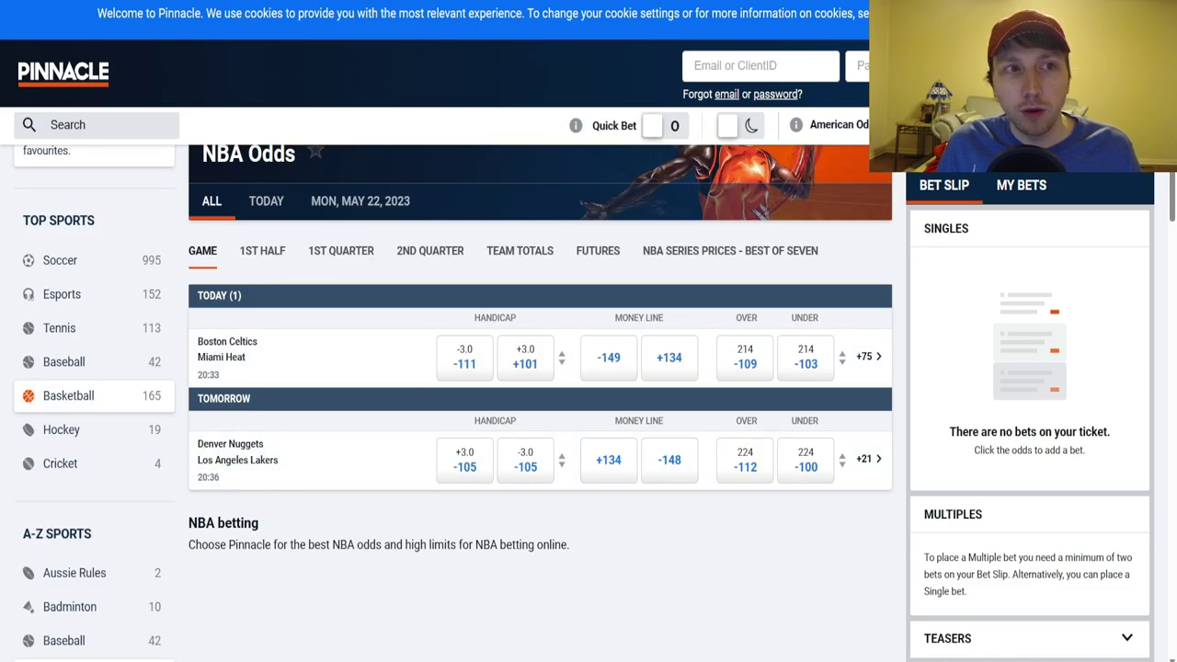
pyautogui.hotkey('alt', 'Tab')
pyautogui.hotkey('alt', 'Tab')
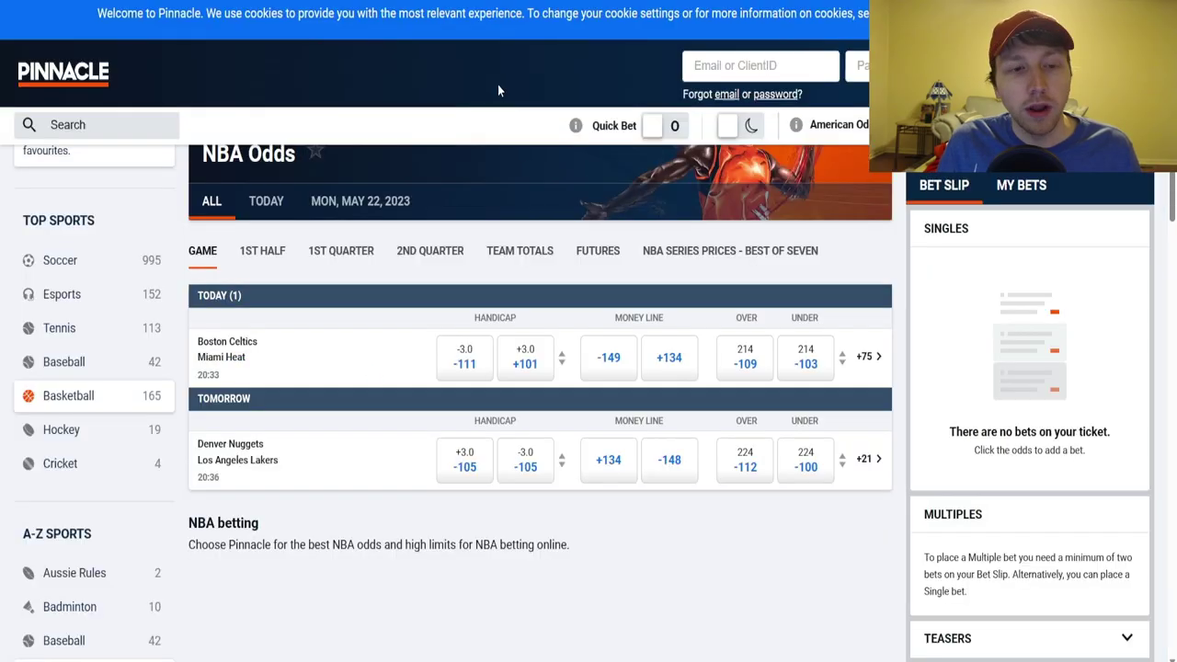
pyautogui.click(369, 476)
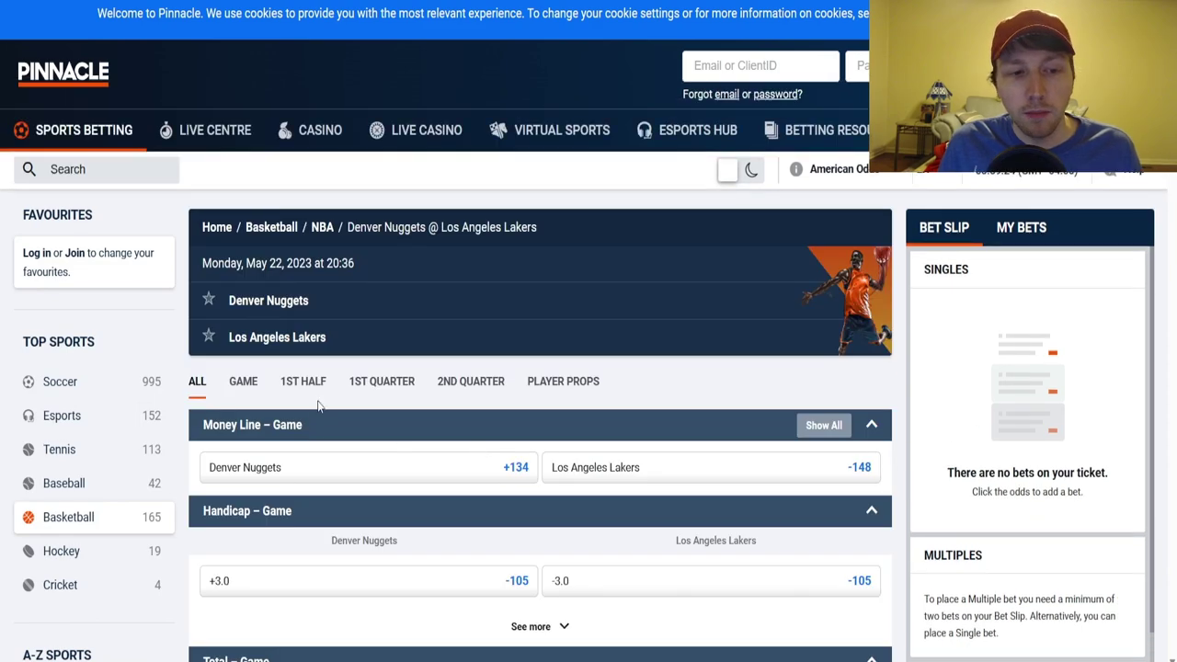
pyautogui.click(542, 625)
pyautogui.scroll(-6, 491, 543)
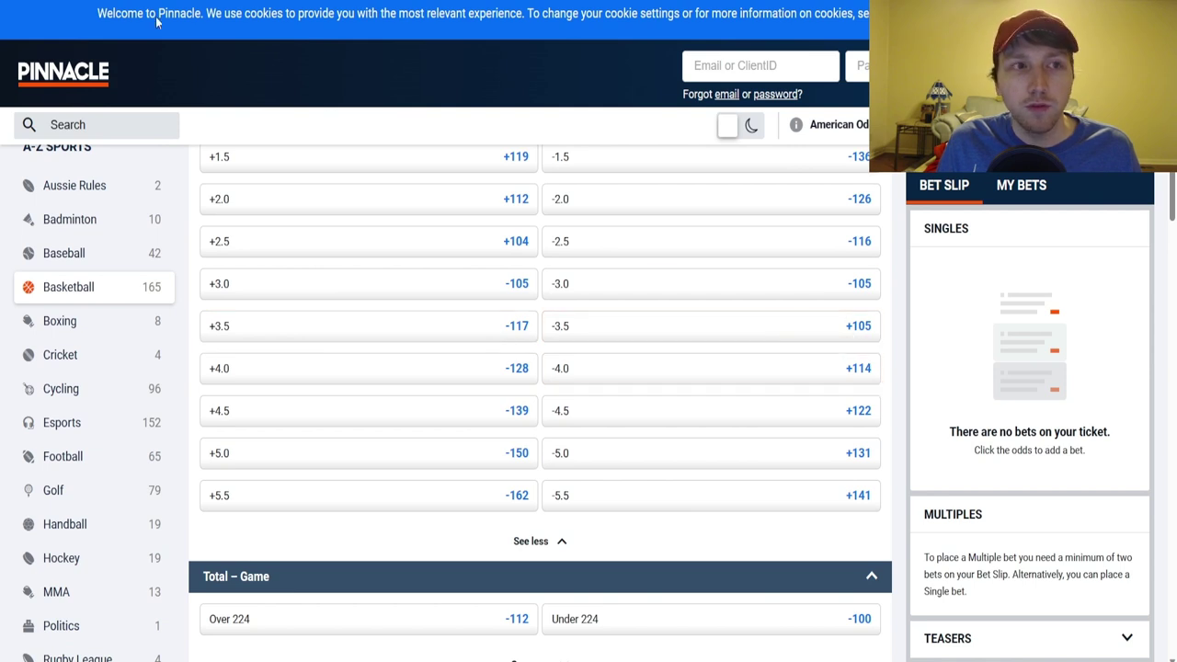
# Append the Nuggets leg's Pinnacle prices -117/105 to the Leg Odds entry.
pyautogui.click(115, 2)
pyautogui.write('-117')
pyautogui.moveTo(212, 262); pyautogui.dragTo(177, 261)
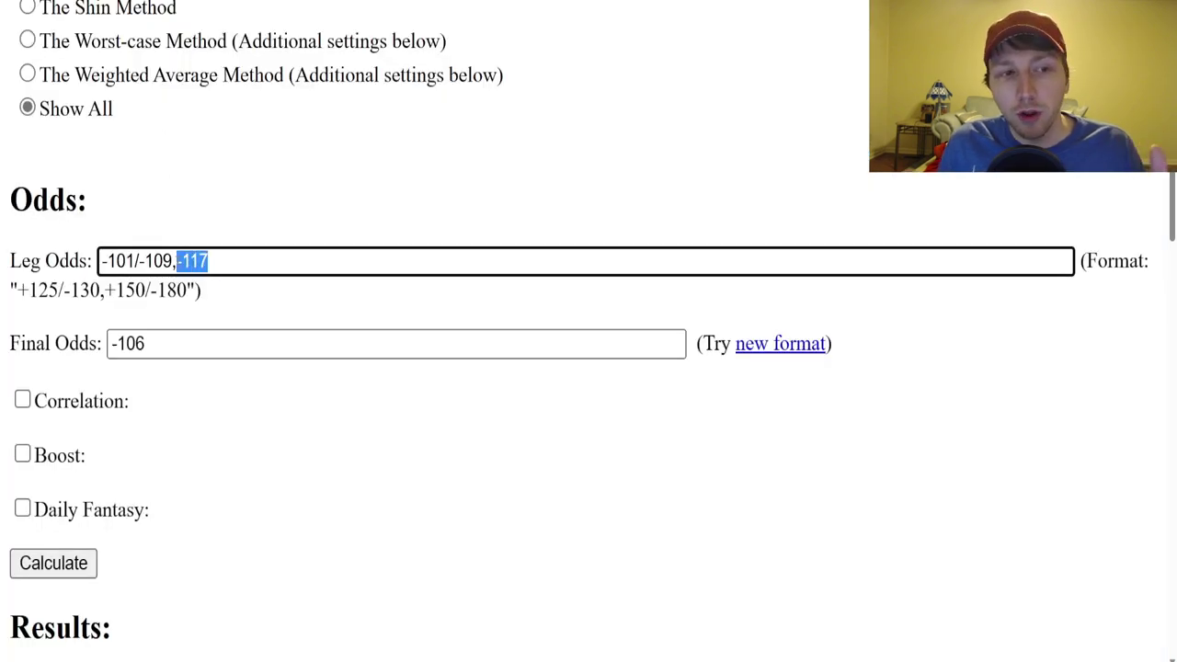
pyautogui.click(221, 267)
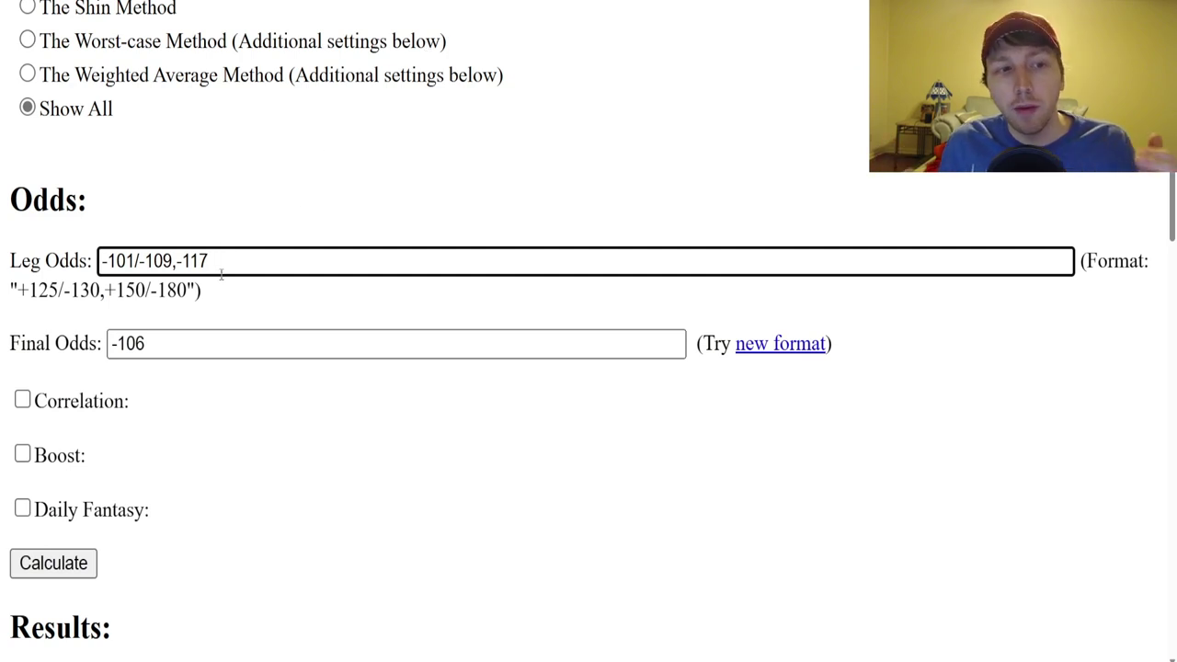
pyautogui.hotkey('ctrl', 'Tab')
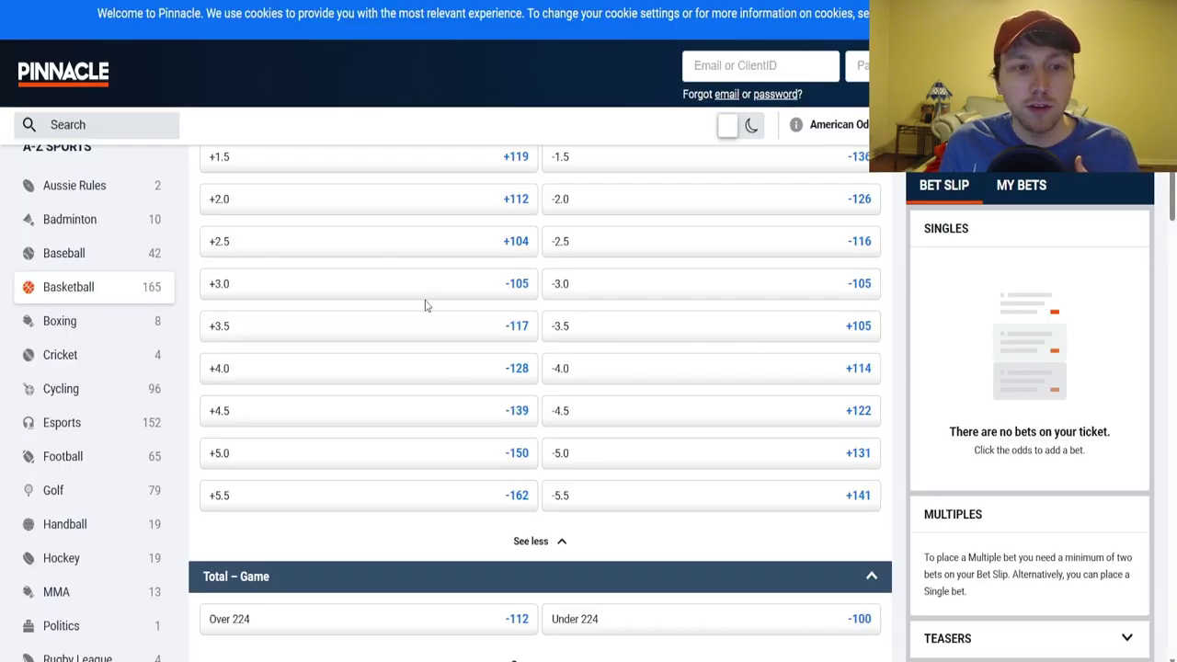
pyautogui.hotkey('ctrl', 'shift', 'Tab')
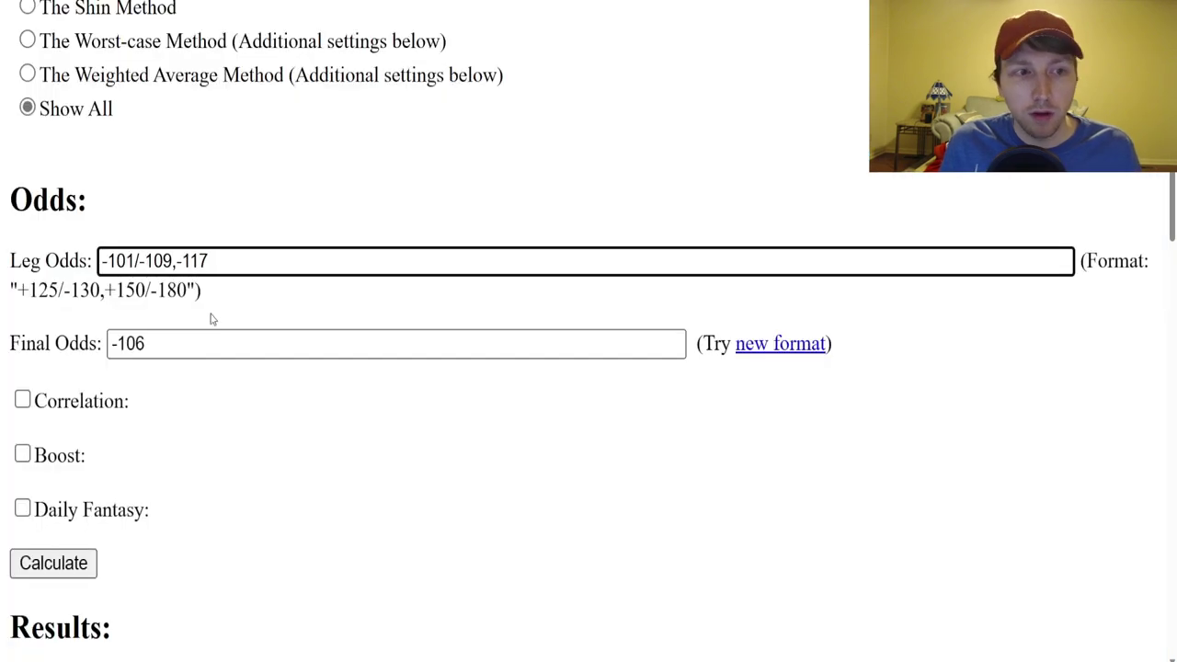
pyautogui.write('/105')
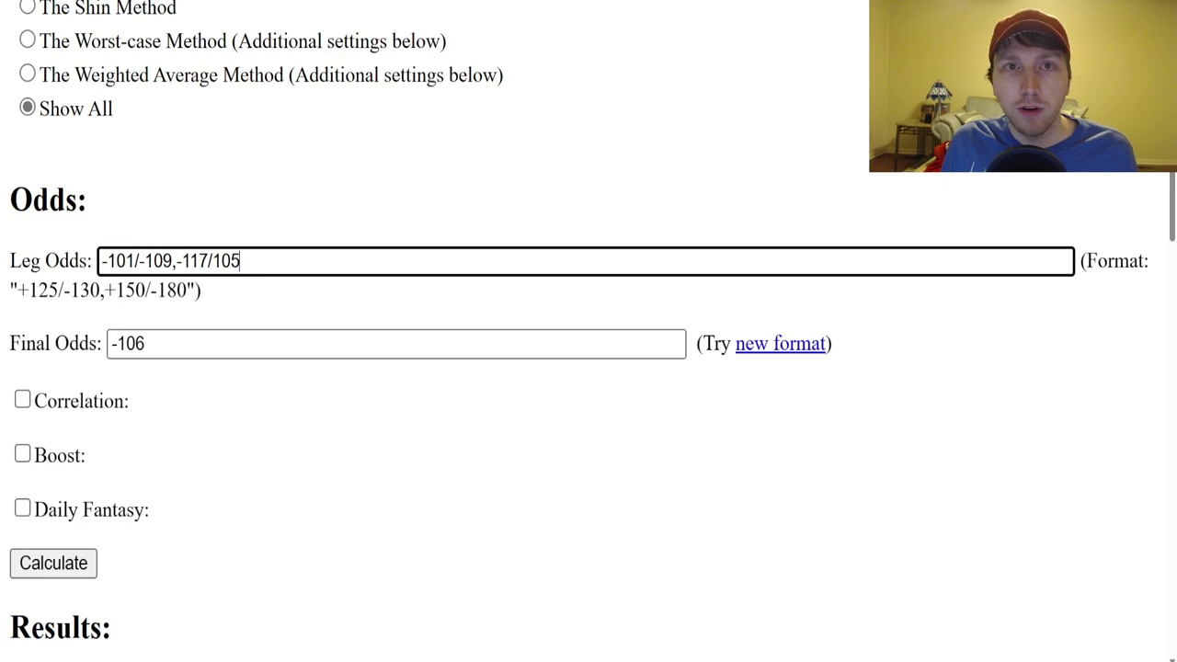
# Confirm the +274 parlay odds on the FanDuel bet slip.
pyautogui.hotkey('ctrl', 'Tab')
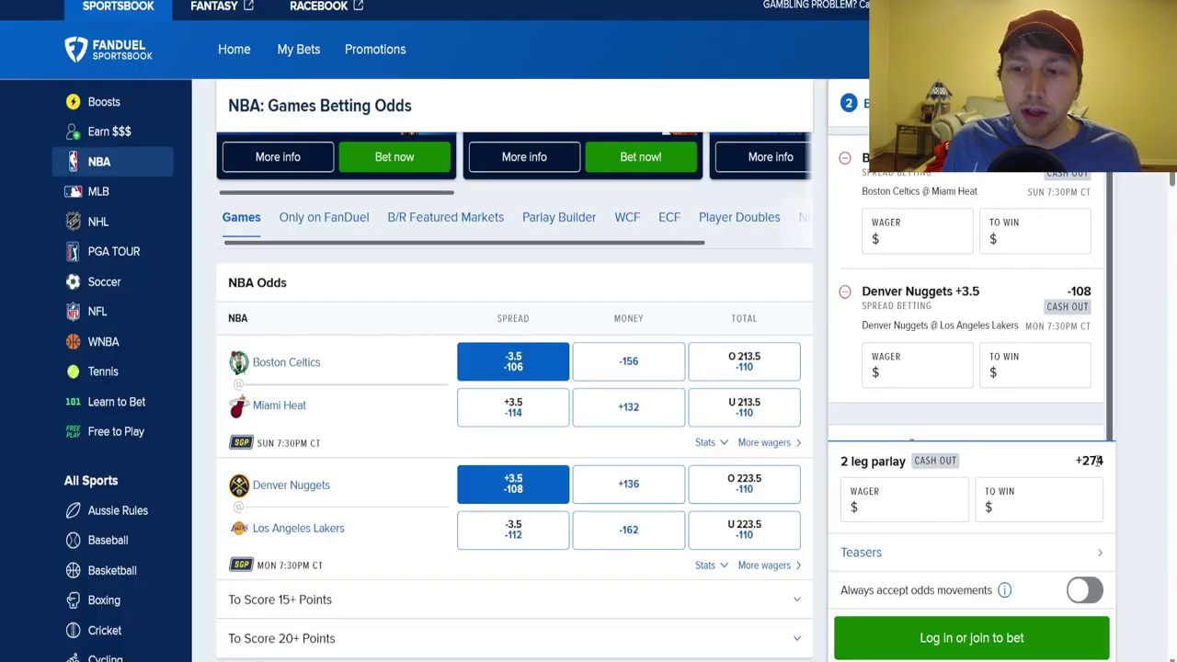
pyautogui.moveTo(1098, 466); pyautogui.dragTo(1136, 455)
pyautogui.click(1103, 464)
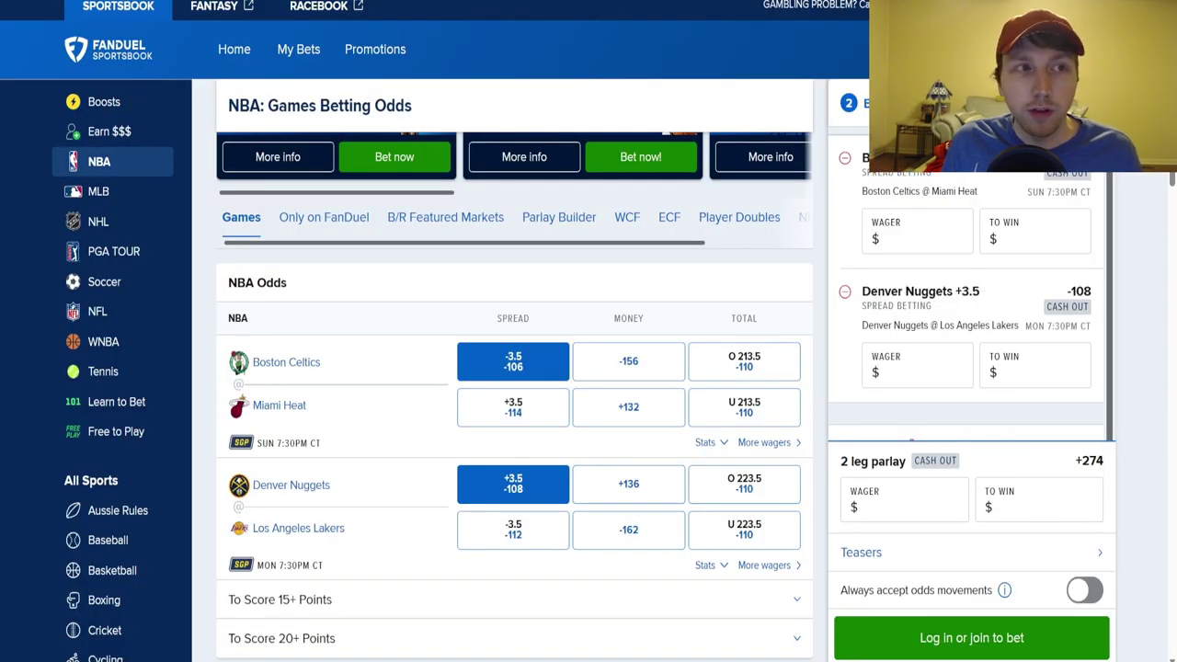
pyautogui.hotkey('ctrl', 'Tab')
# Set final odds to 274 and calculate, then review the Multiplicative, Additive and Power results (-3.6% EV).
pyautogui.tripleClick(175, 348)
pyautogui.write('274')
pyautogui.click(57, 564)
pyautogui.scroll(-8, 337, 454)
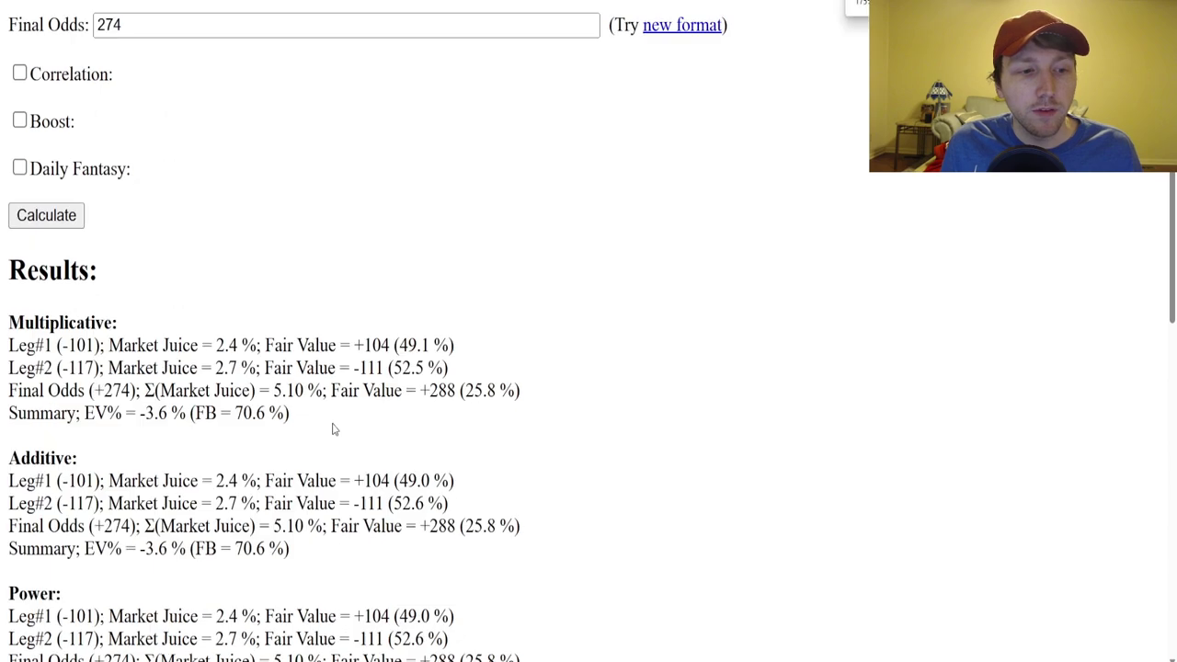
pyautogui.scroll(-2, 334, 423)
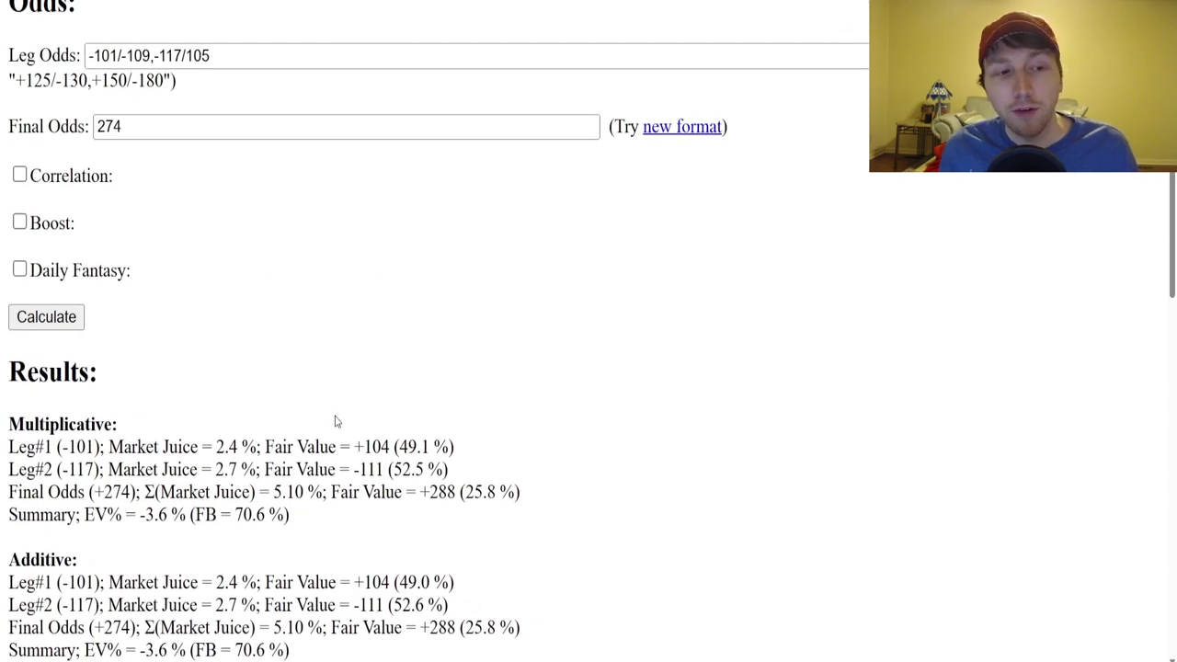
pyautogui.scroll(-2, 337, 421)
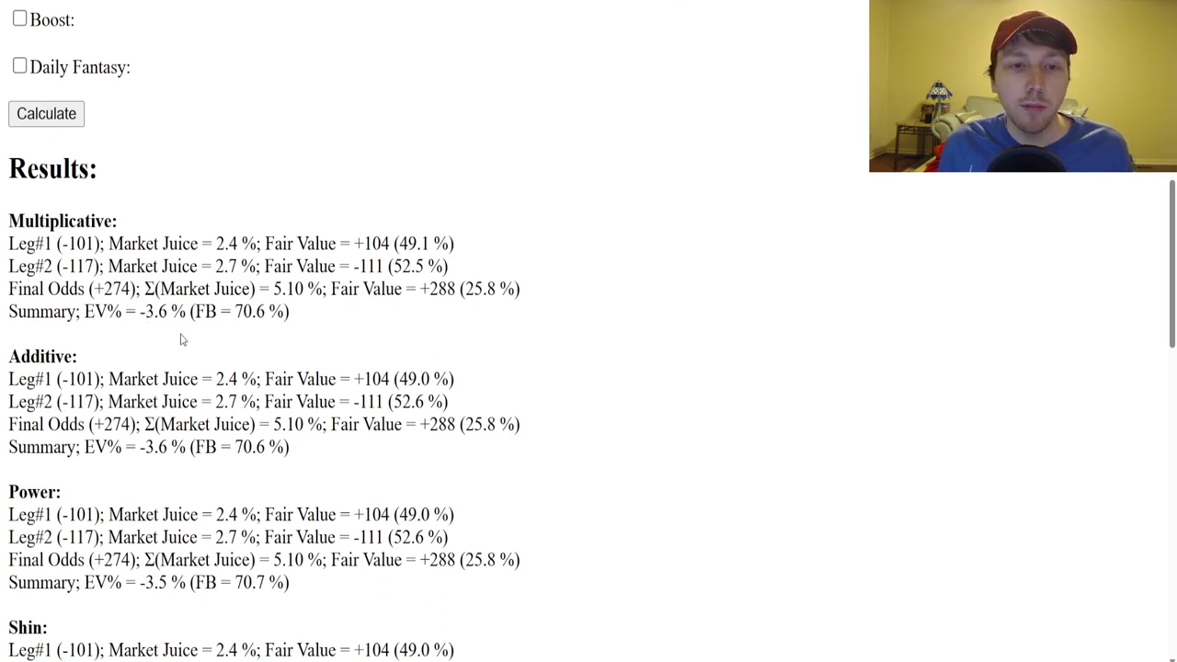
pyautogui.scroll(2, 226, 308)
# Apply the 25% profit boost and recalculate, getting +343 boosted odds, 14.0% EV and a $10.22 Kelly wager.
pyautogui.click(19, 224)
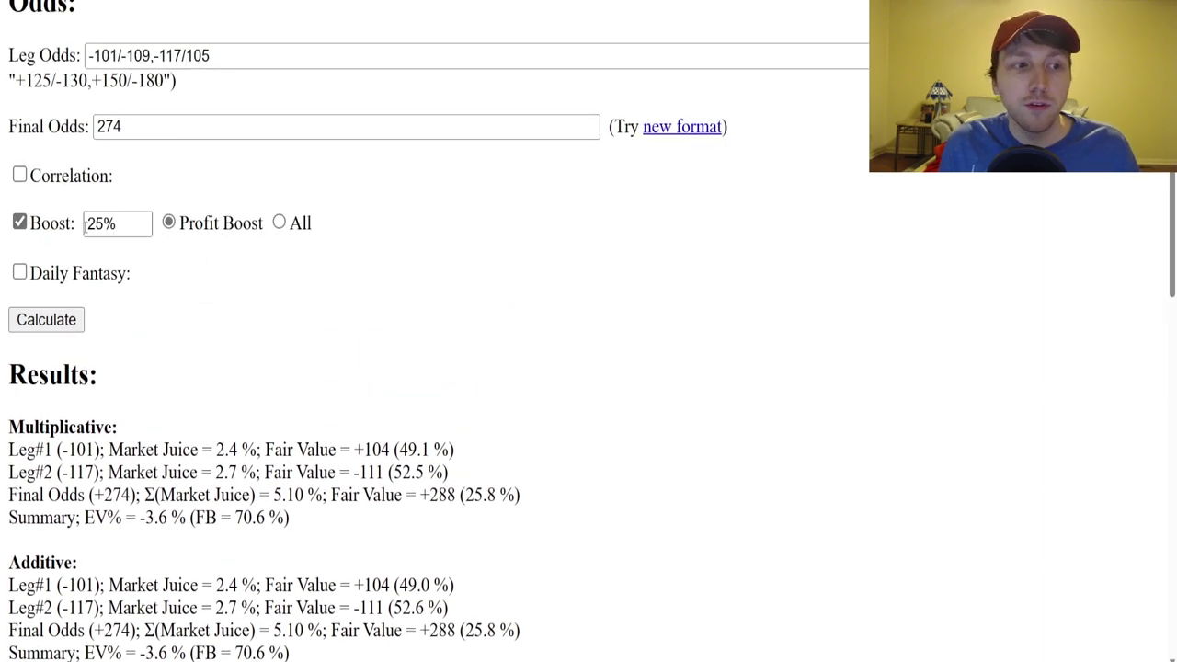
pyautogui.click(47, 318)
pyautogui.scroll(-3, 244, 340)
pyautogui.scroll(-4, 244, 340)
pyautogui.scroll(2, 244, 345)
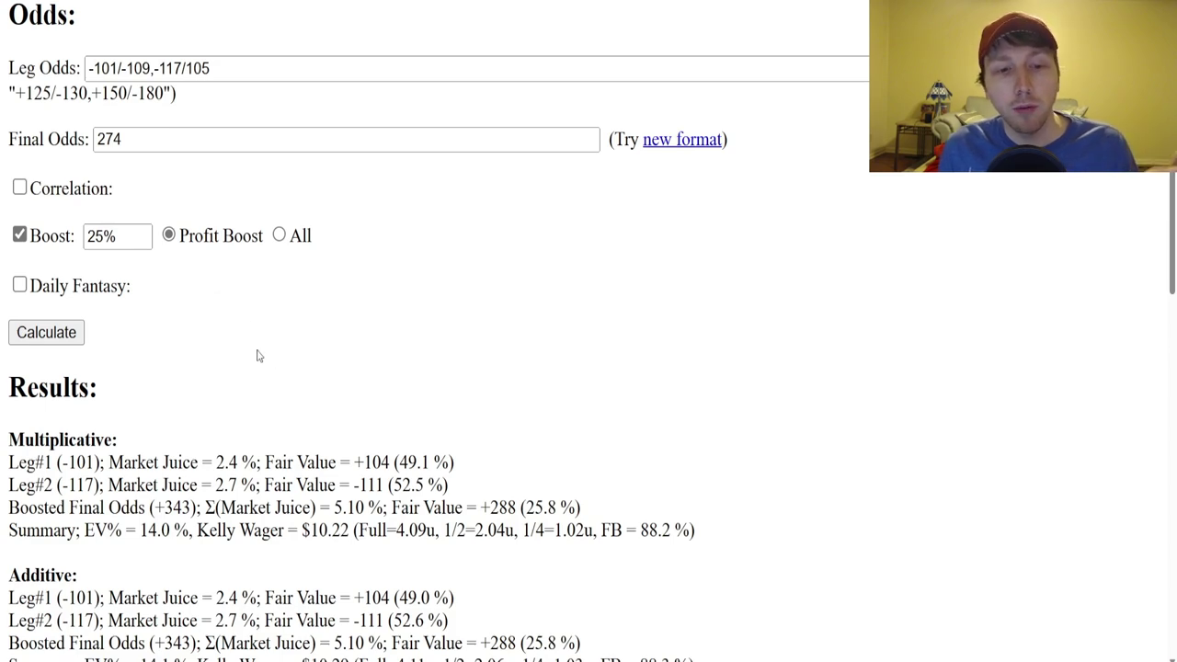
pyautogui.hotkey('ctrl', '+')
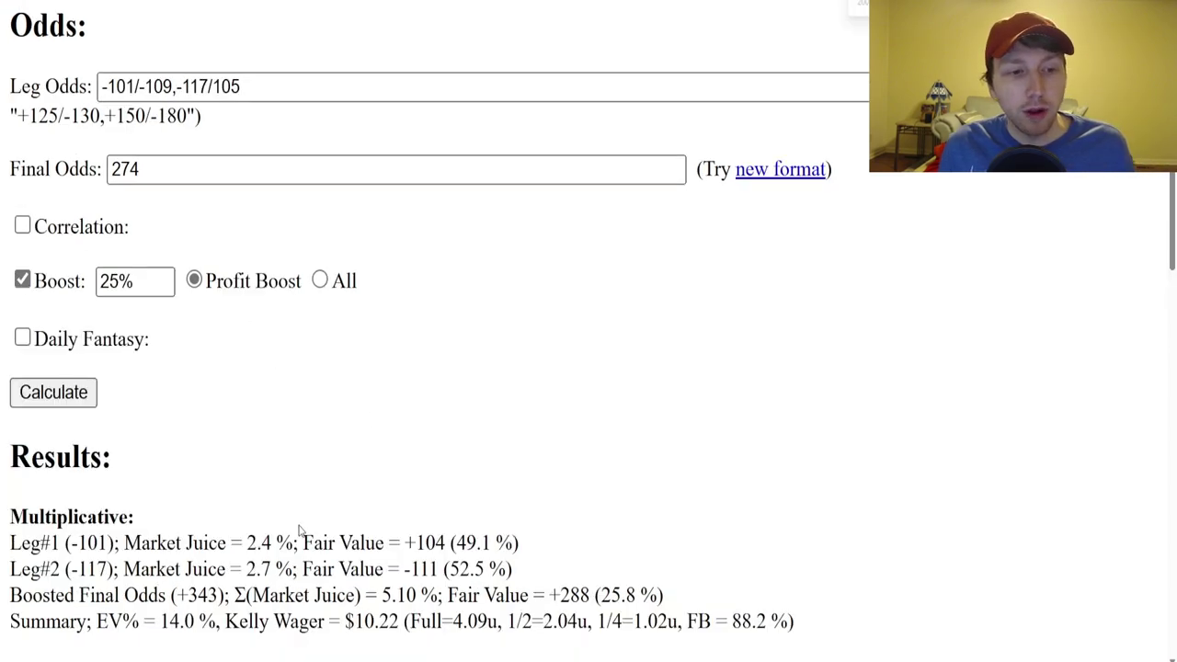
pyautogui.scroll(-2, 184, 414)
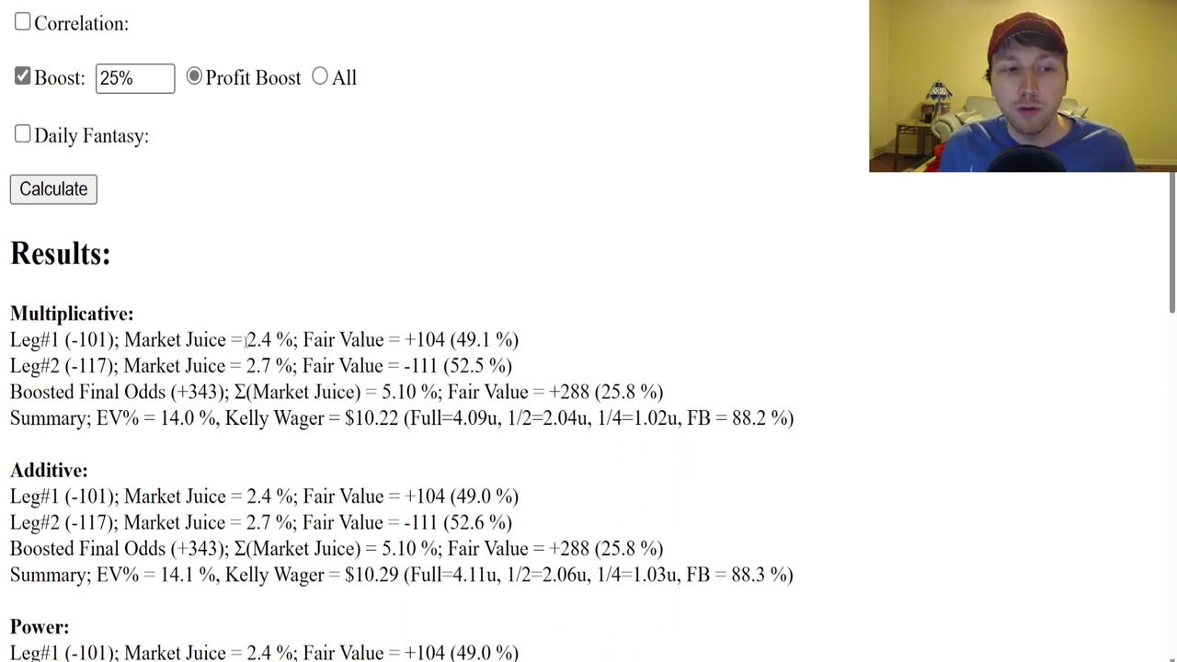
pyautogui.scroll(2, 244, 355)
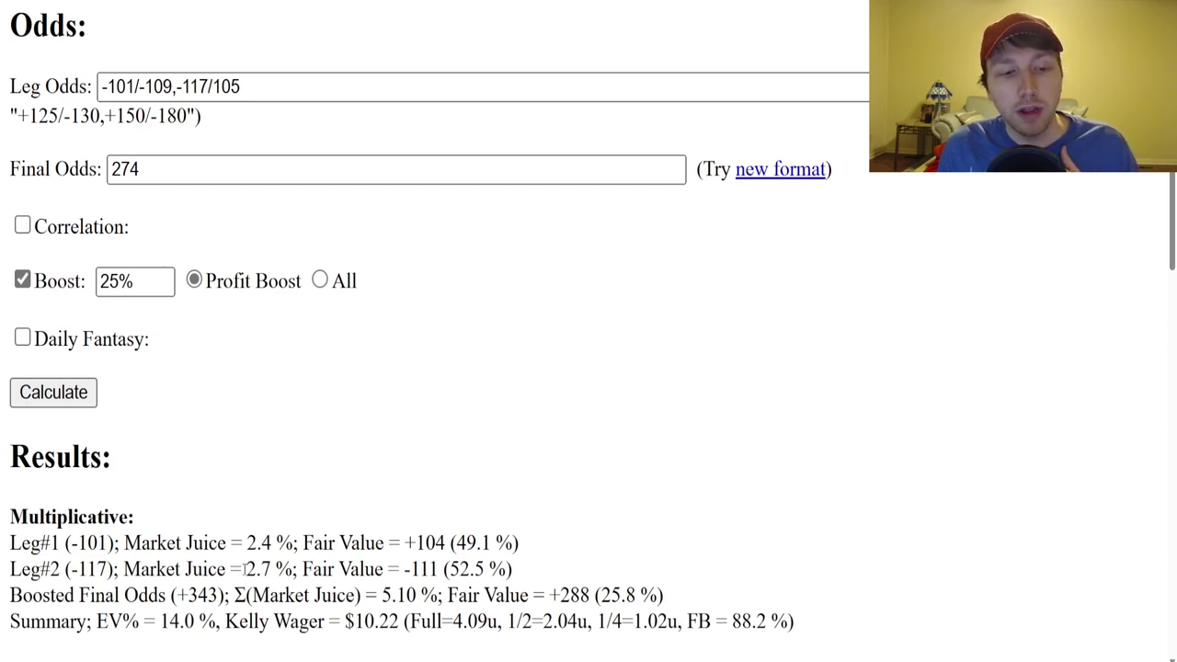
pyautogui.moveTo(244, 570); pyautogui.dragTo(292, 570)
pyautogui.click(278, 569)
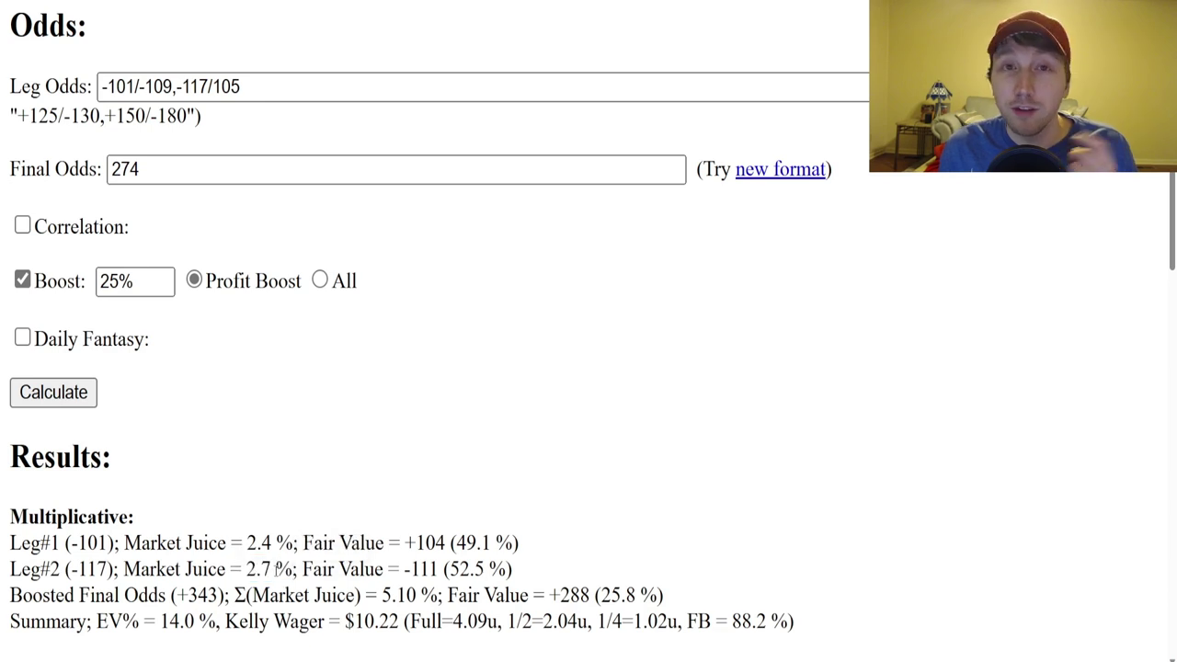
pyautogui.click(453, 4)
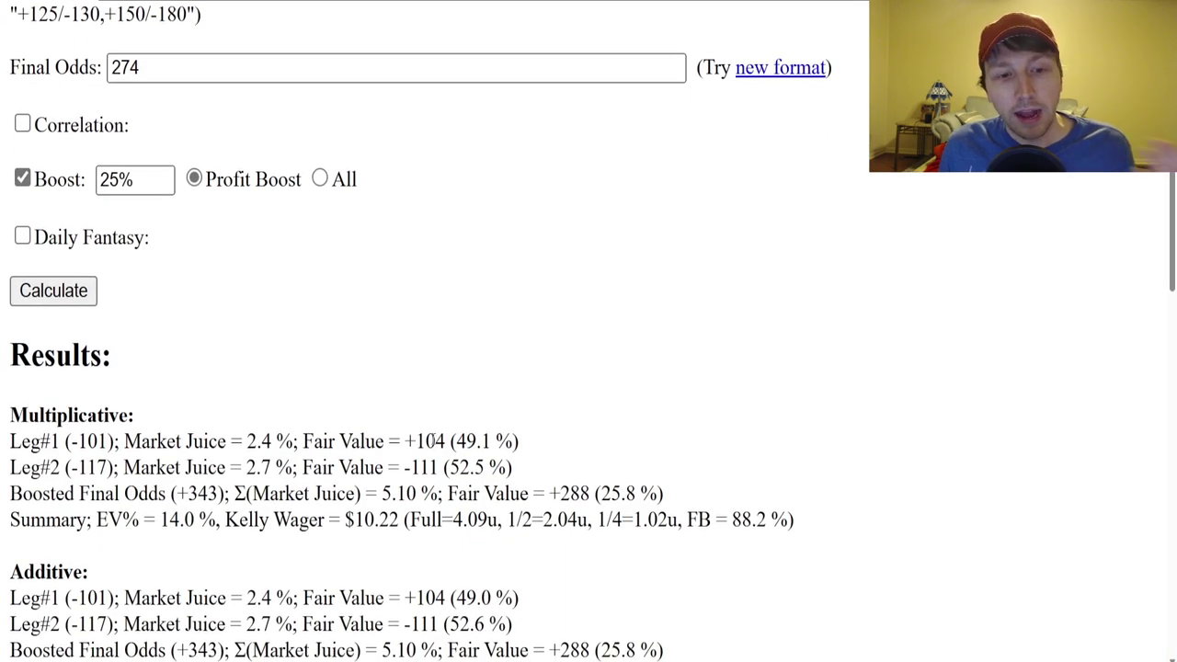
pyautogui.moveTo(406, 442); pyautogui.dragTo(447, 441)
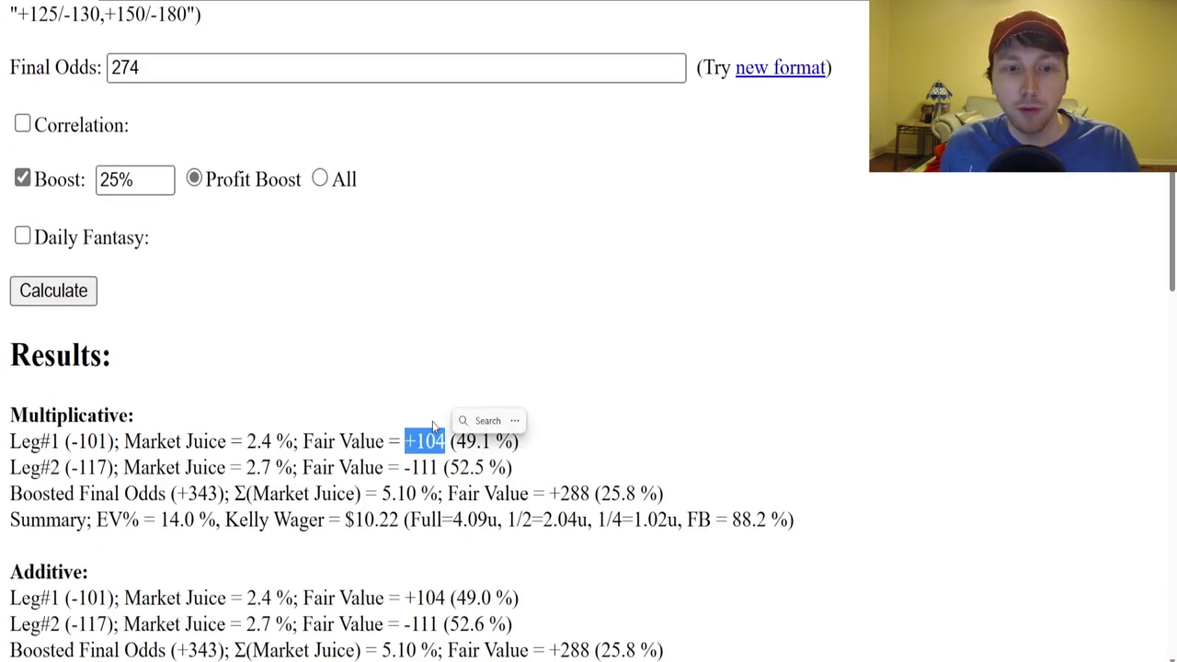
pyautogui.scroll(1, 389, 433)
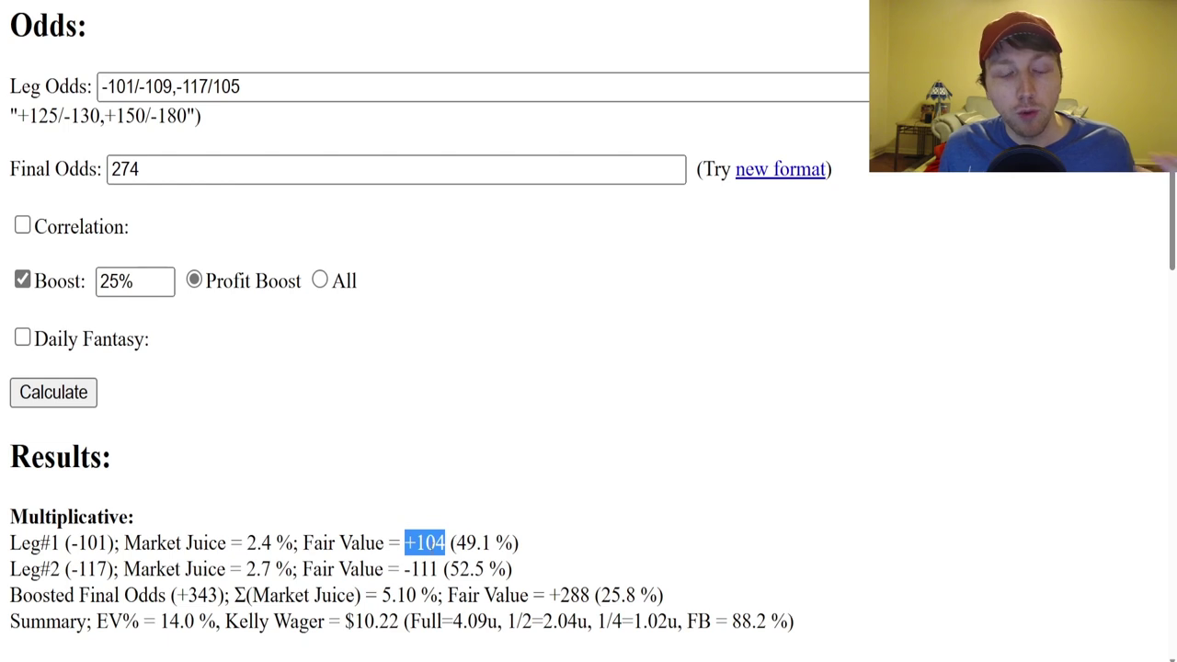
pyautogui.scroll(-1, 429, 545)
pyautogui.click(310, 381)
pyautogui.scroll(1, 310, 381)
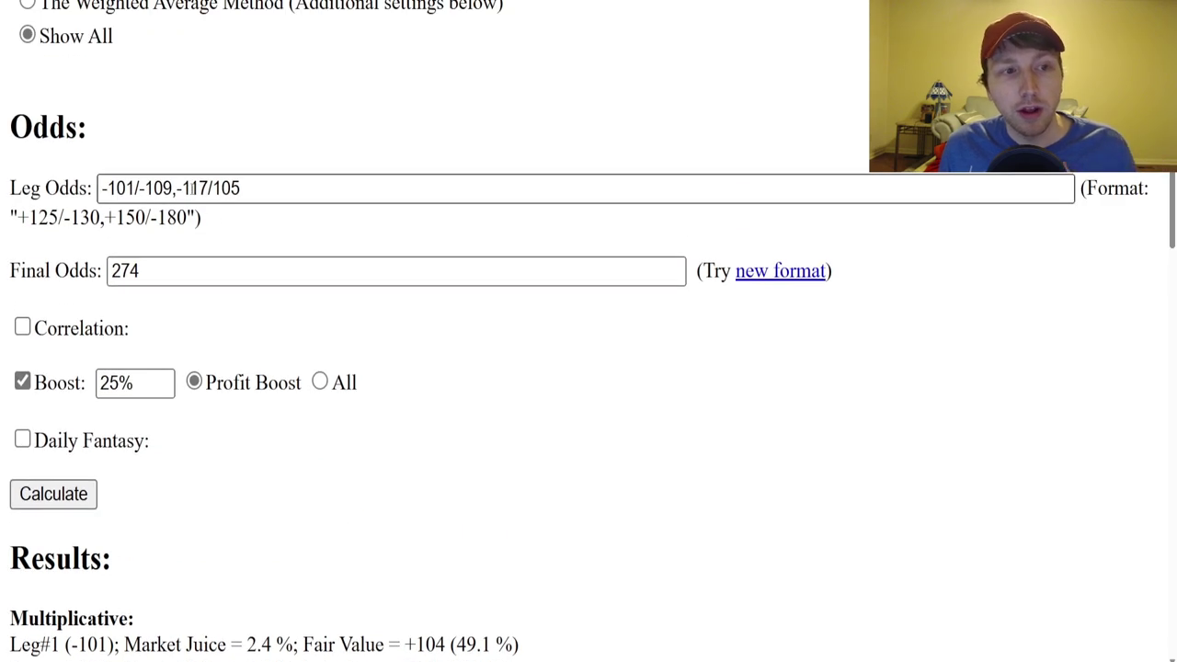
pyautogui.press('Return')
pyautogui.scroll(-2, 352, 505)
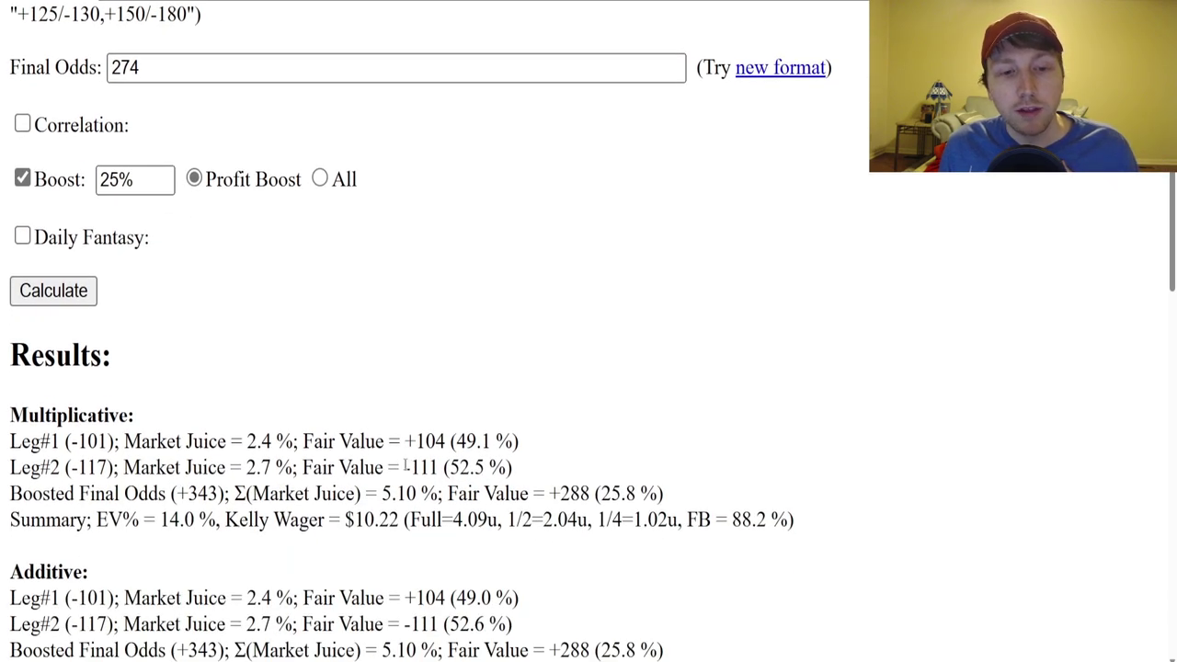
pyautogui.doubleClick(409, 468)
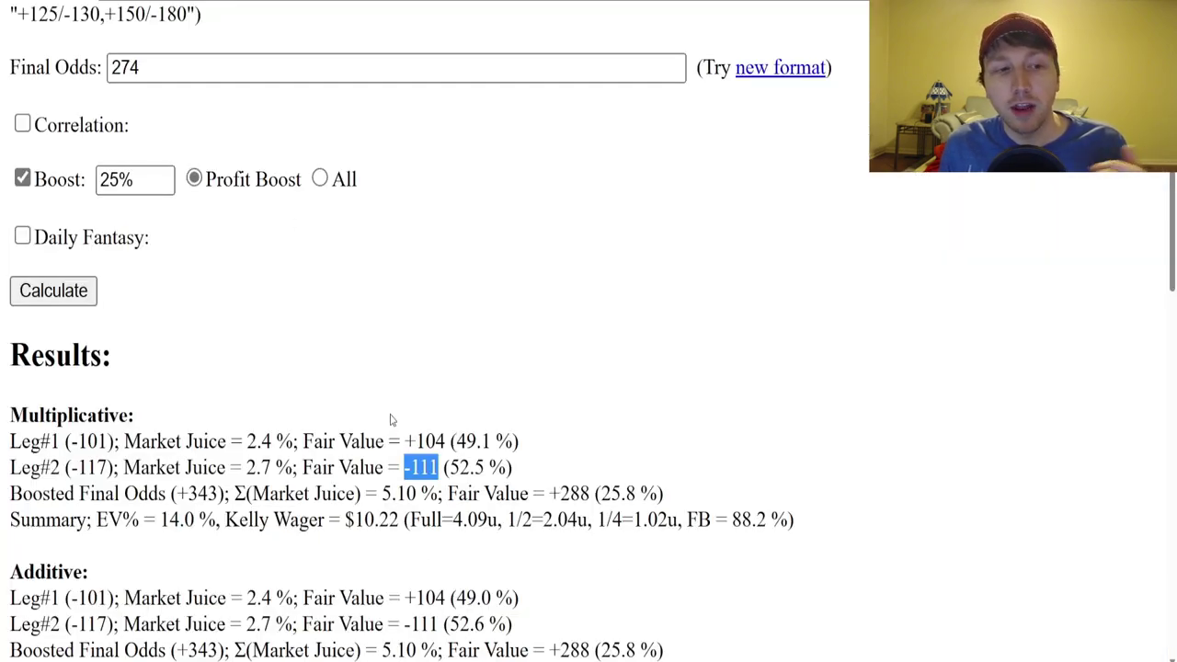
pyautogui.scroll(1, 345, 350)
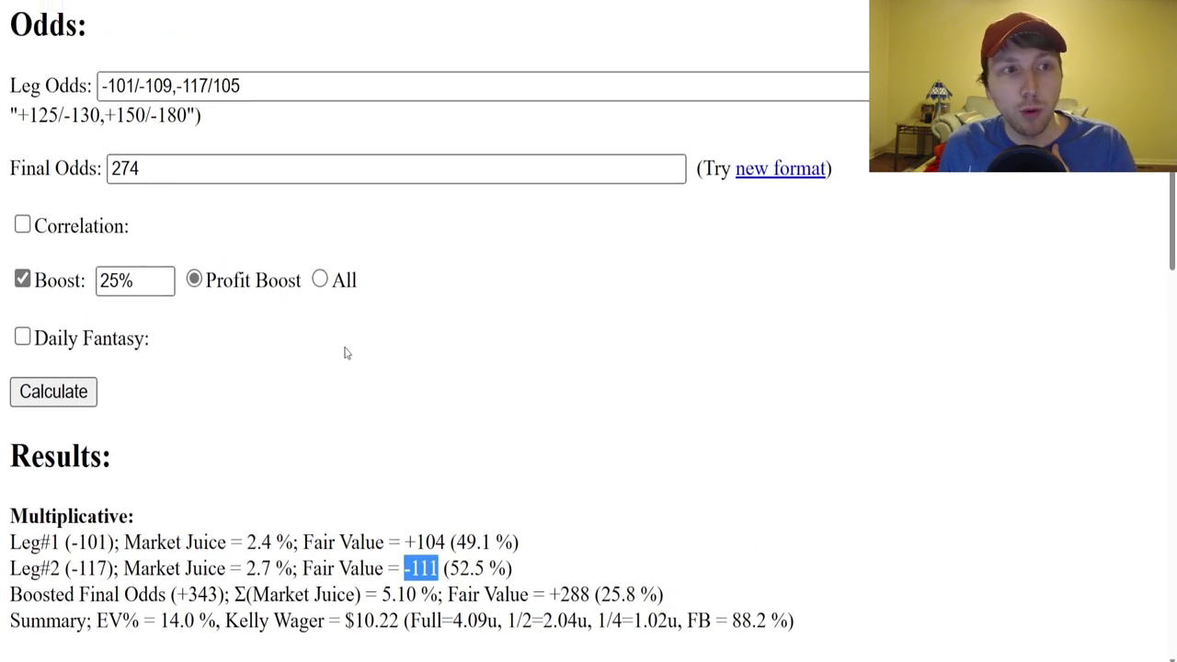
pyautogui.moveTo(401, 543)
pyautogui.mouseDown()
pyautogui.moveTo(531, 544)
pyautogui.moveTo(432, 532)
pyautogui.moveTo(440, 543)
pyautogui.moveTo(402, 543)
pyautogui.mouseUp()
pyautogui.scroll(-2, 432, 350)
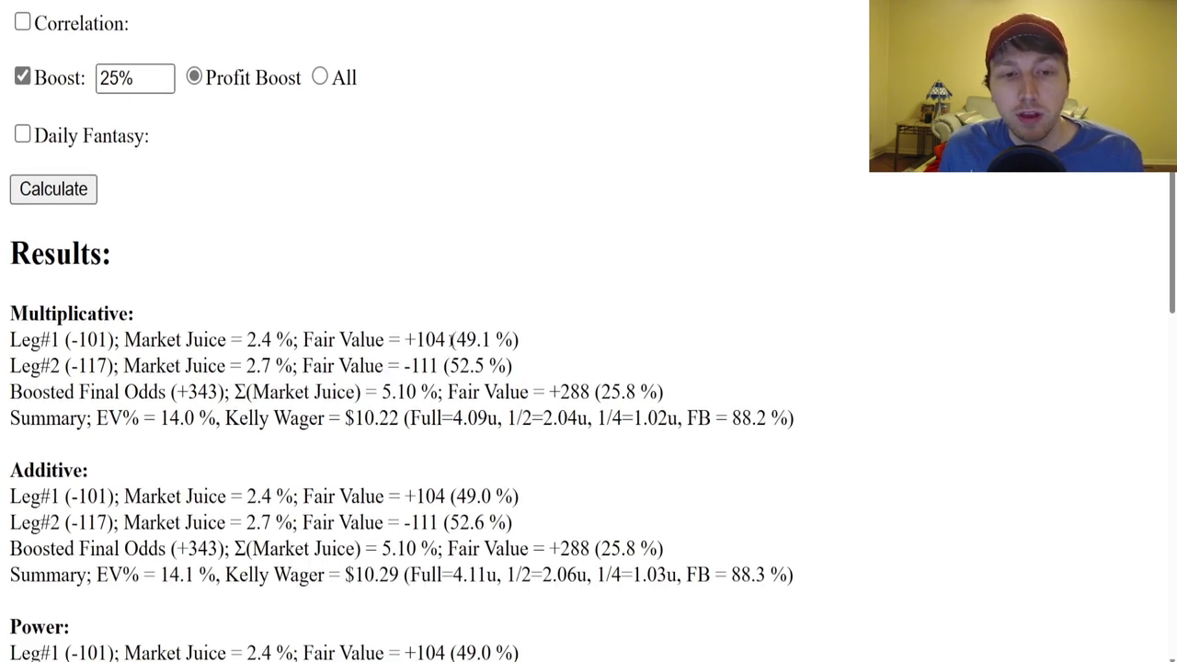
pyautogui.moveTo(451, 340); pyautogui.dragTo(517, 342)
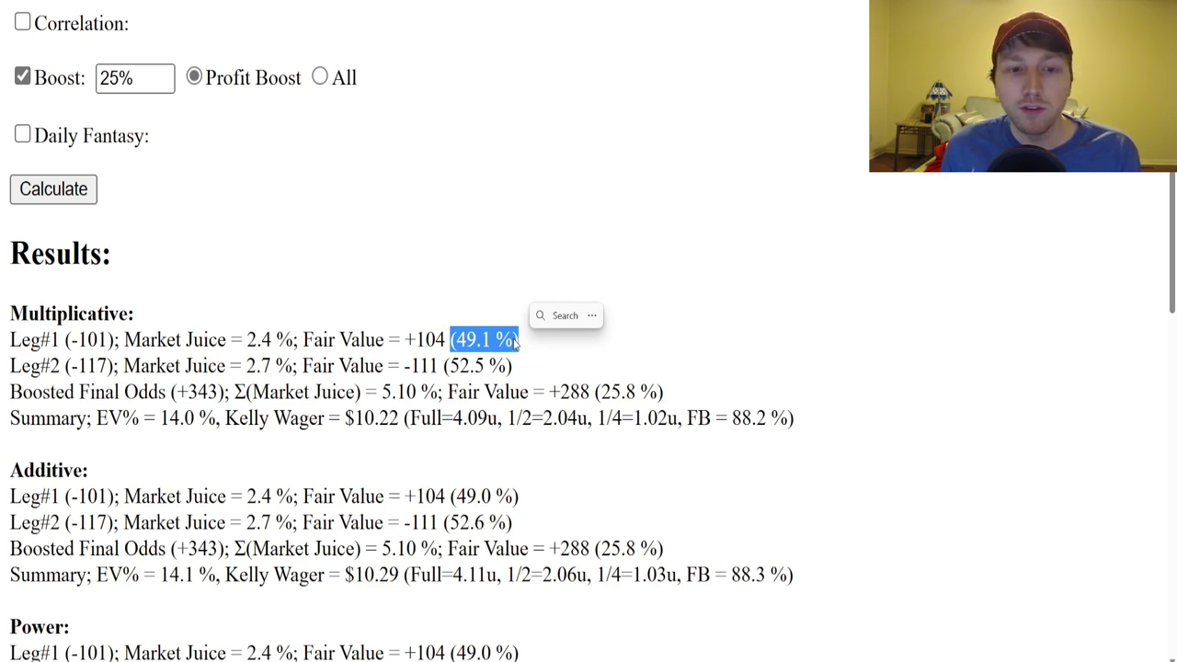
pyautogui.moveTo(512, 366); pyautogui.dragTo(416, 340)
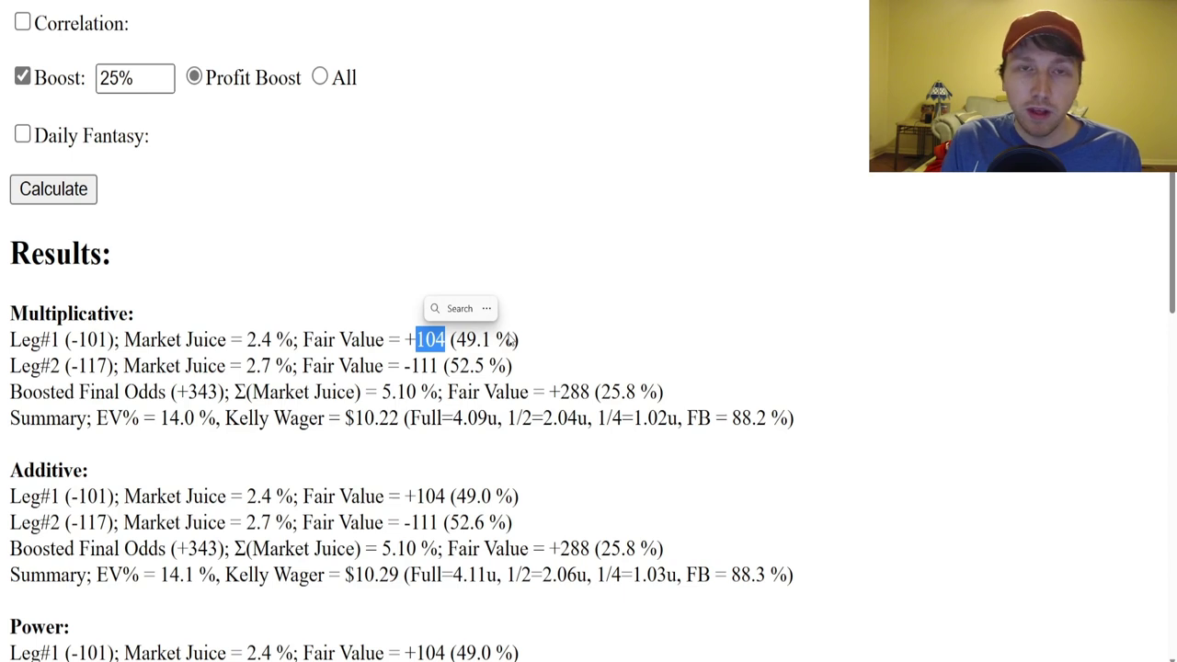
pyautogui.moveTo(518, 339); pyautogui.dragTo(456, 340)
pyautogui.click(471, 351)
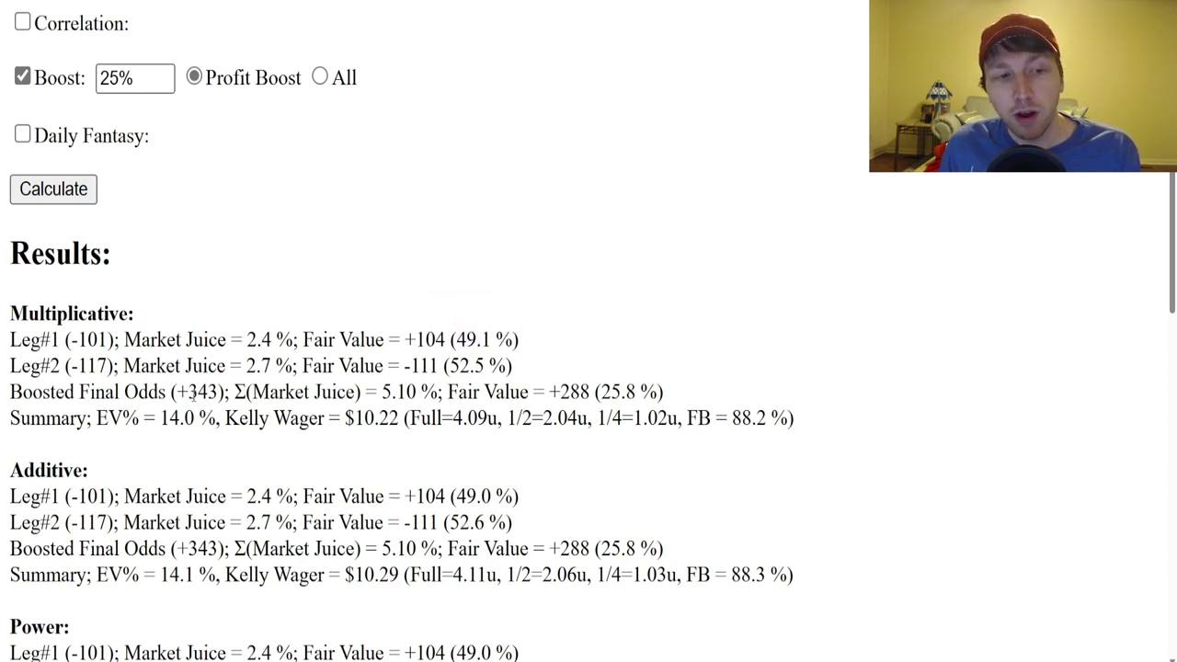
pyautogui.moveTo(221, 391); pyautogui.dragTo(189, 392)
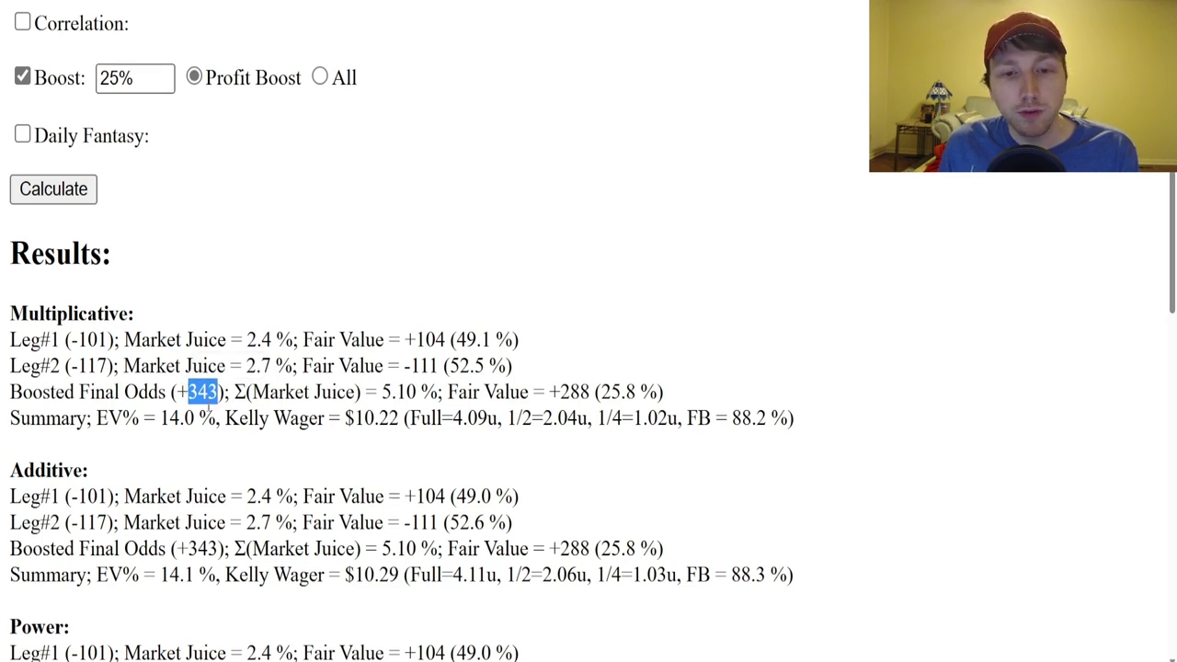
pyautogui.click(402, 399)
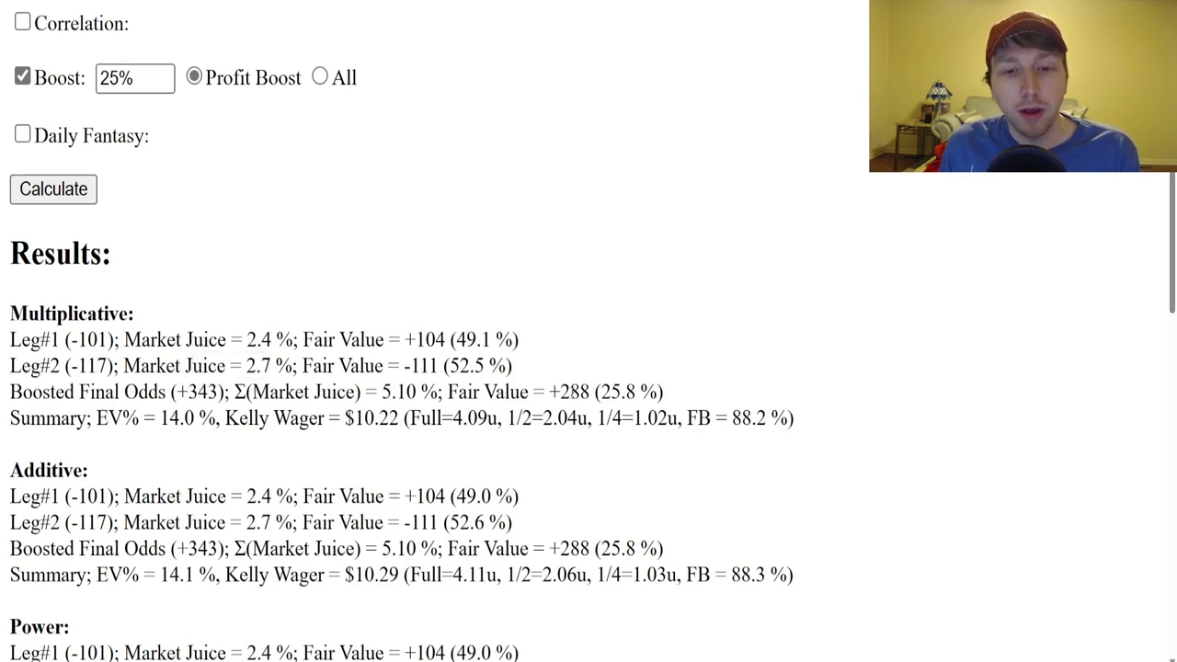
pyautogui.moveTo(561, 392); pyautogui.dragTo(664, 393)
pyautogui.click(596, 392)
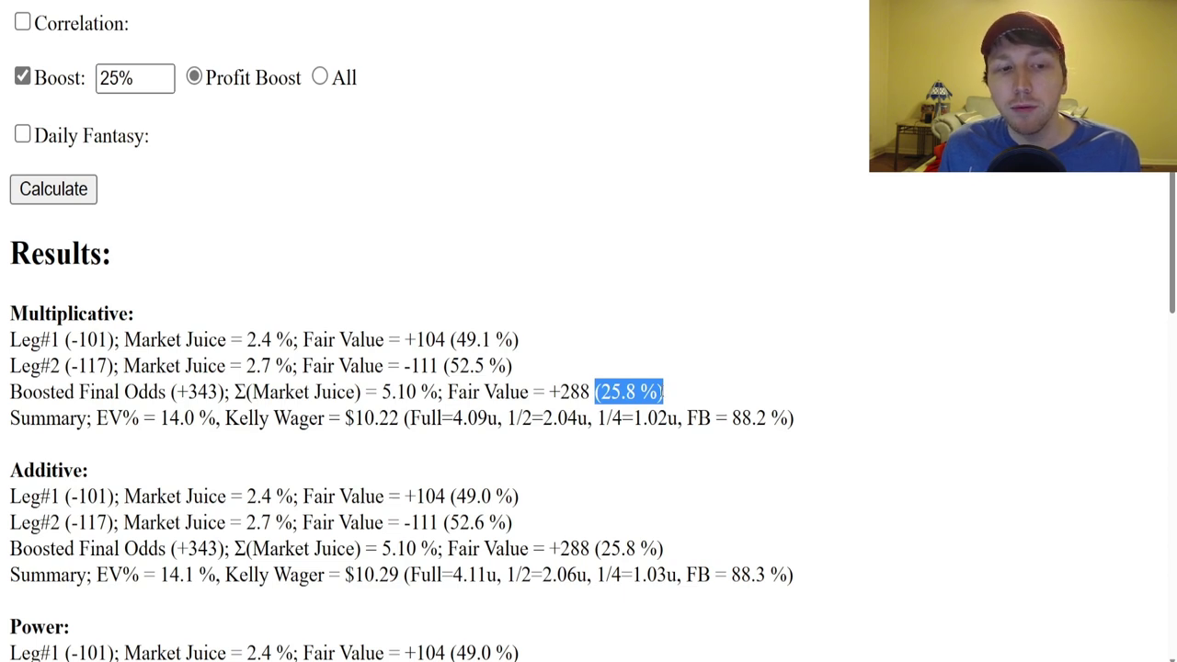
pyautogui.click(619, 454)
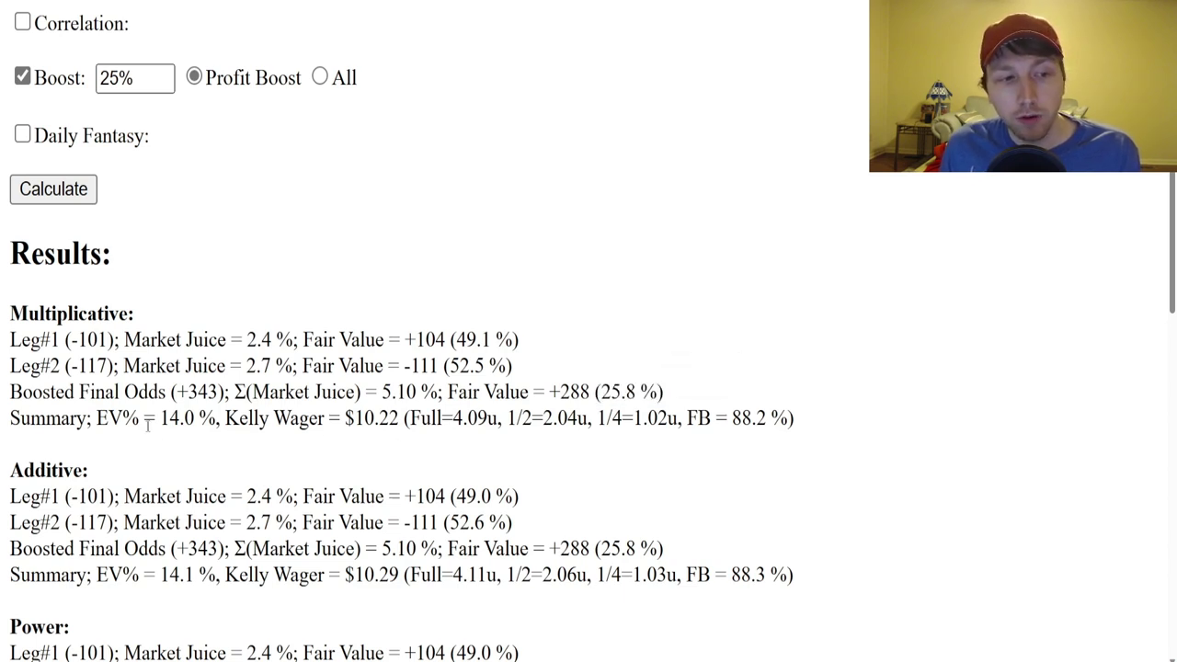
pyautogui.moveTo(154, 418); pyautogui.dragTo(199, 439)
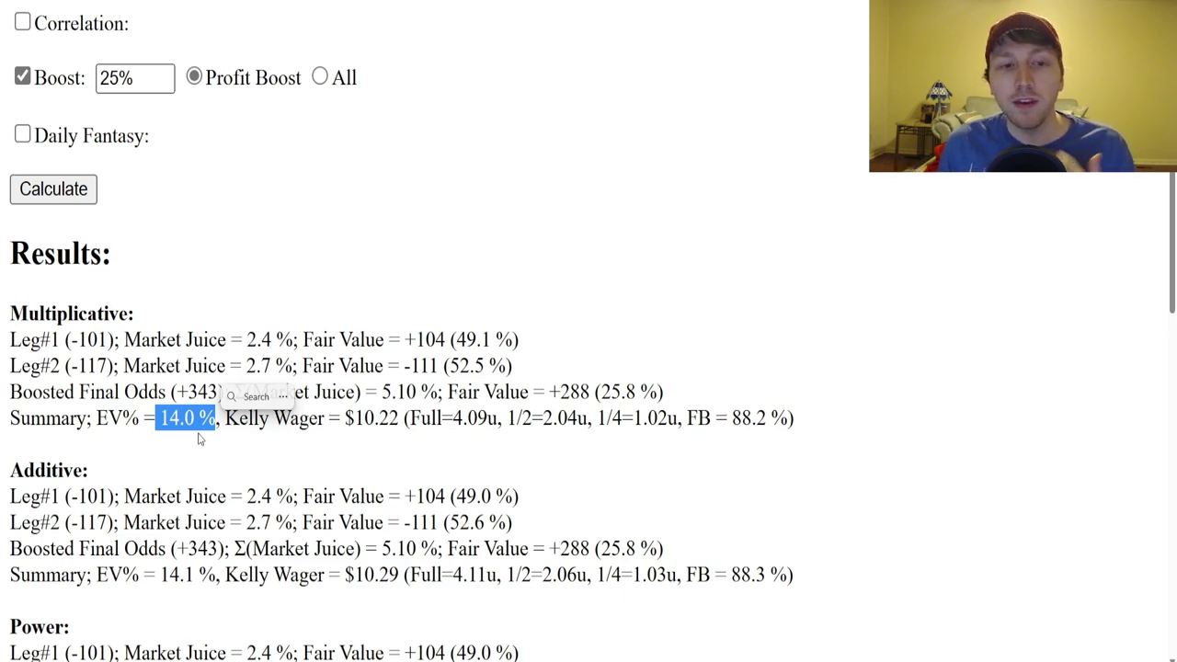
pyautogui.click(276, 452)
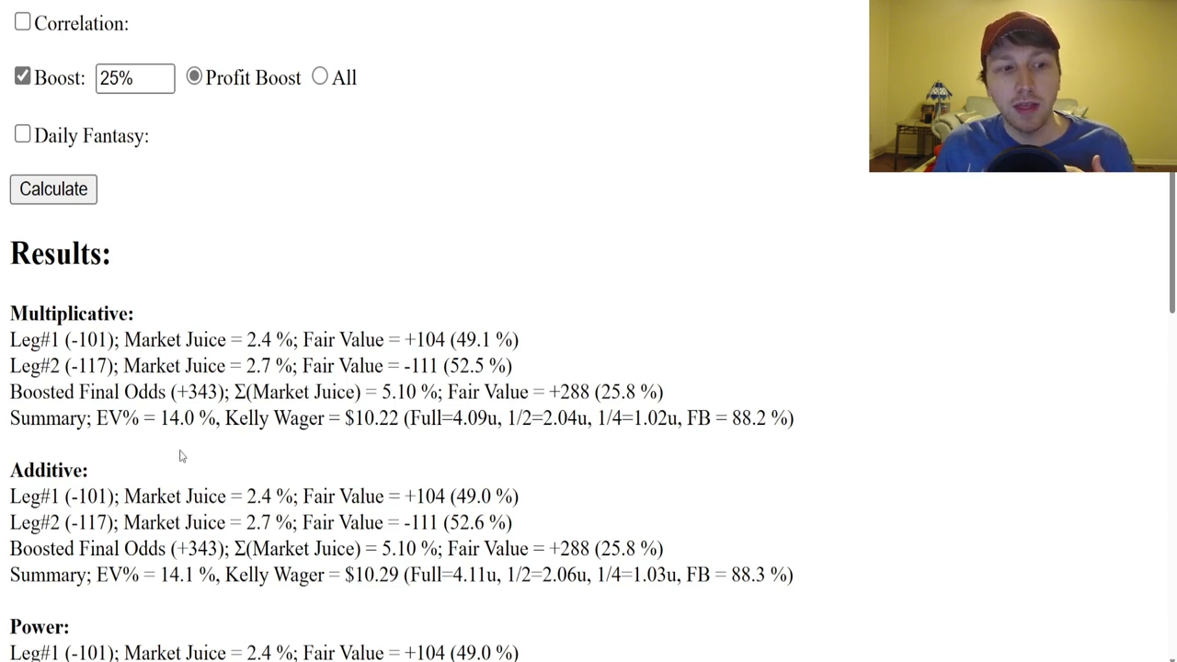
pyautogui.moveTo(161, 419); pyautogui.dragTo(271, 460)
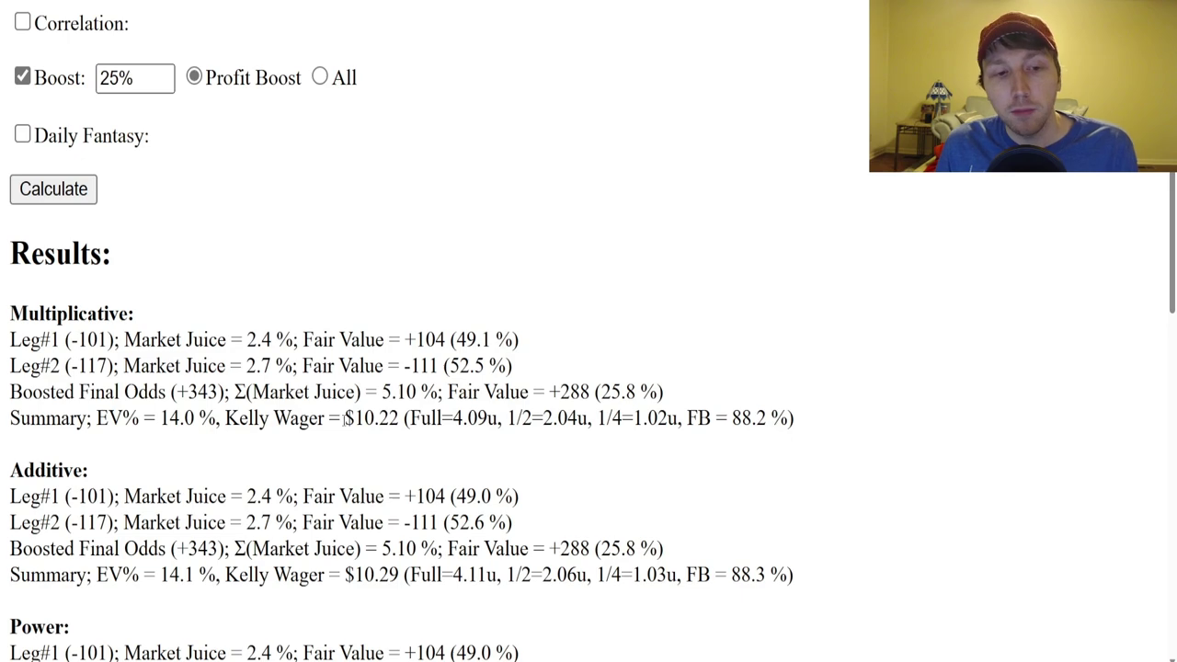
pyautogui.scroll(5, 263, 384)
pyautogui.scroll(2, 312, 105)
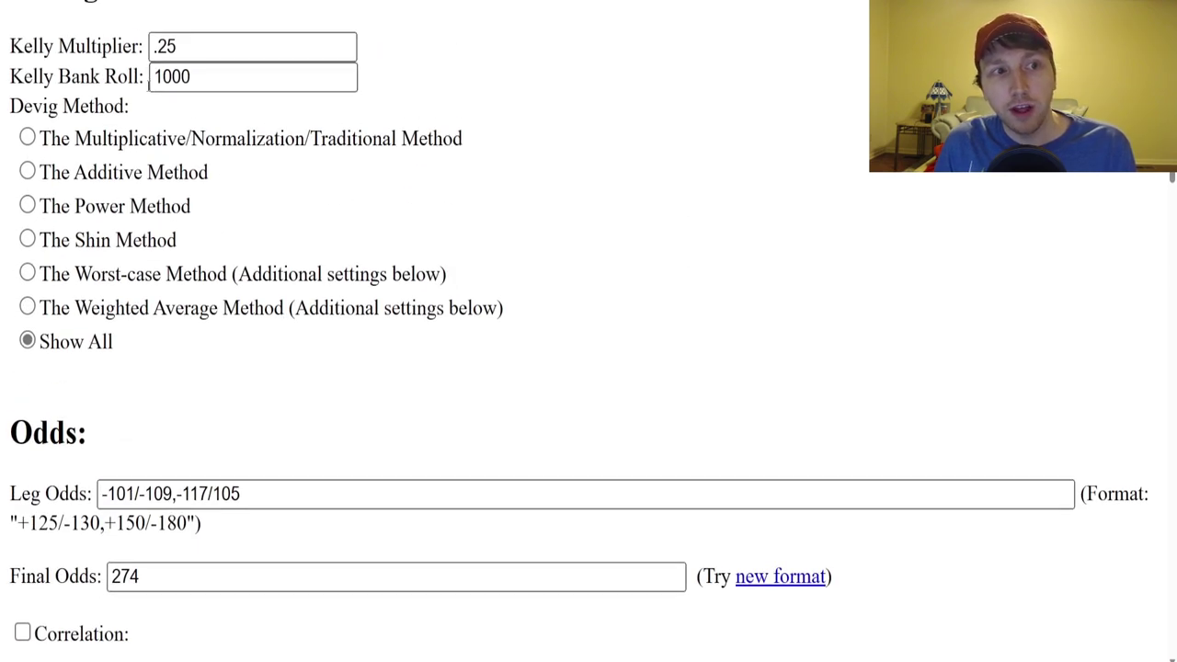
pyautogui.scroll(-5, 302, 407)
pyautogui.scroll(-2, 324, 423)
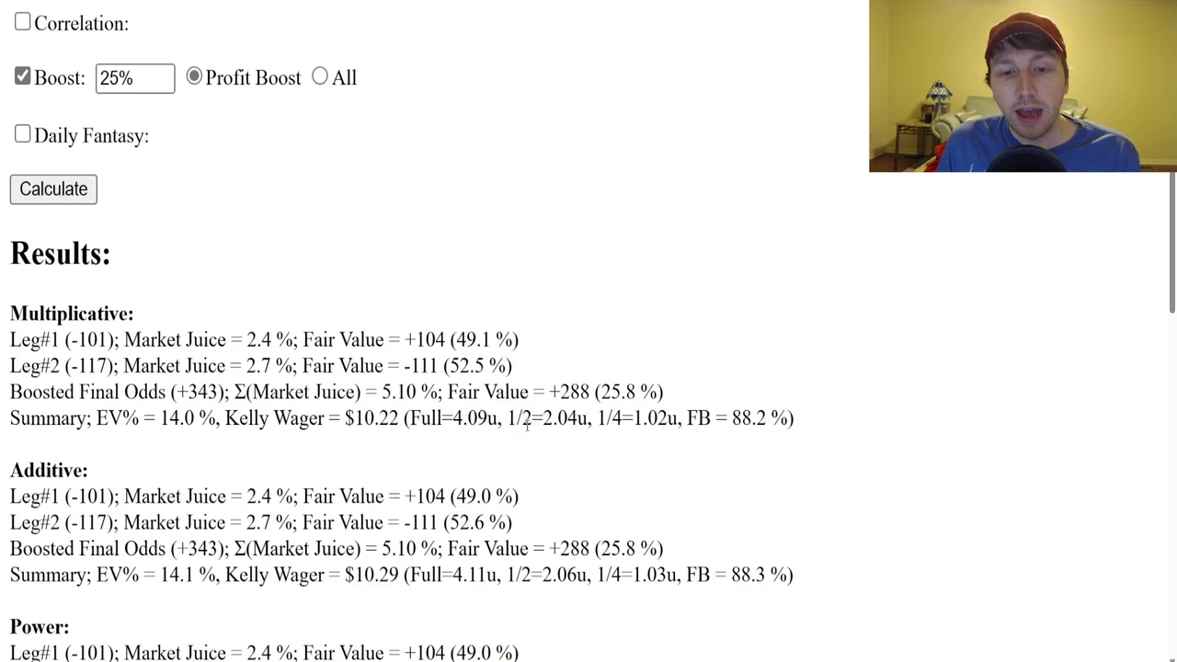
pyautogui.scroll(6, 356, 404)
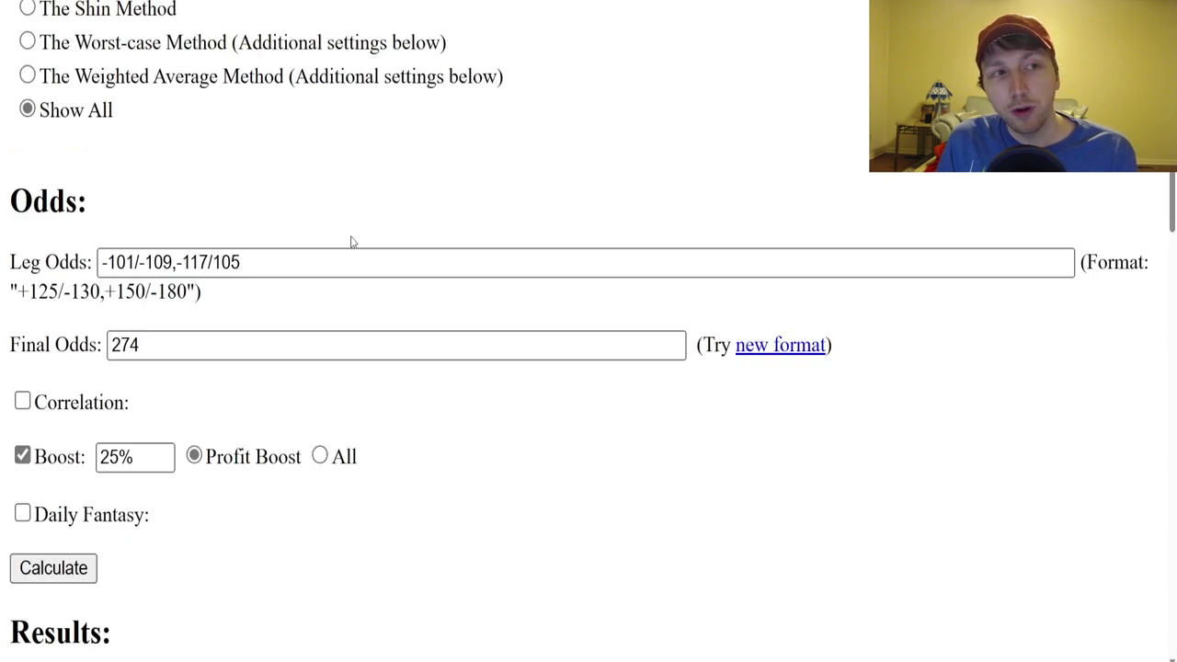
pyautogui.scroll(-6, 365, 105)
pyautogui.scroll(-1, 516, 427)
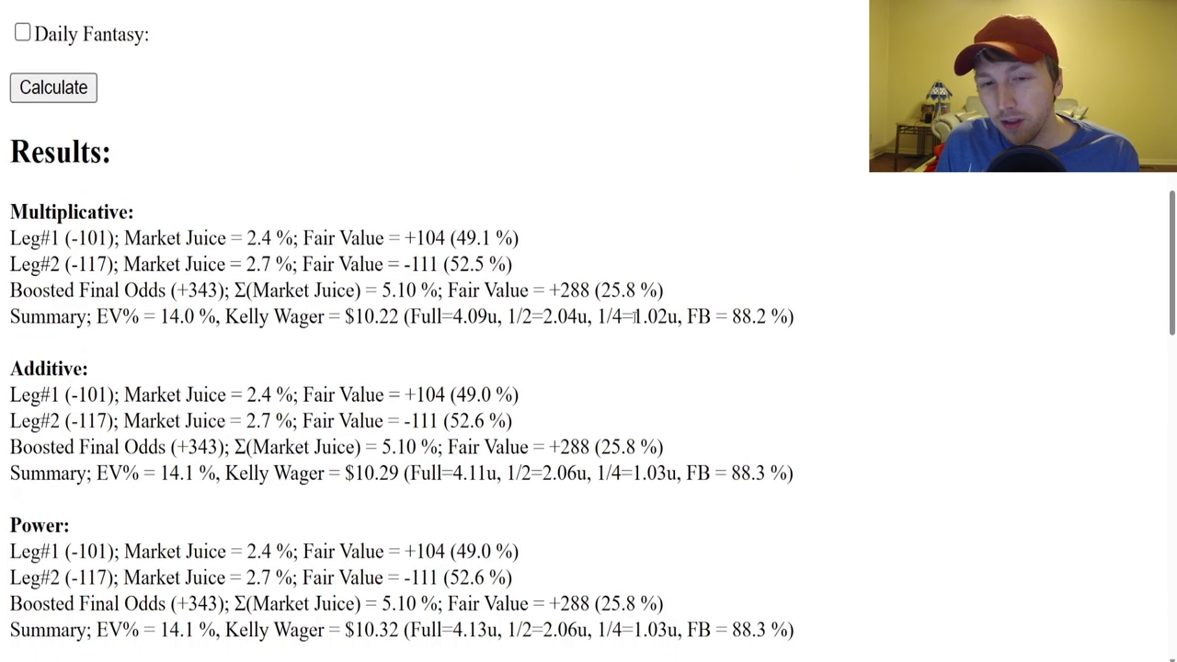
pyautogui.doubleClick(648, 318)
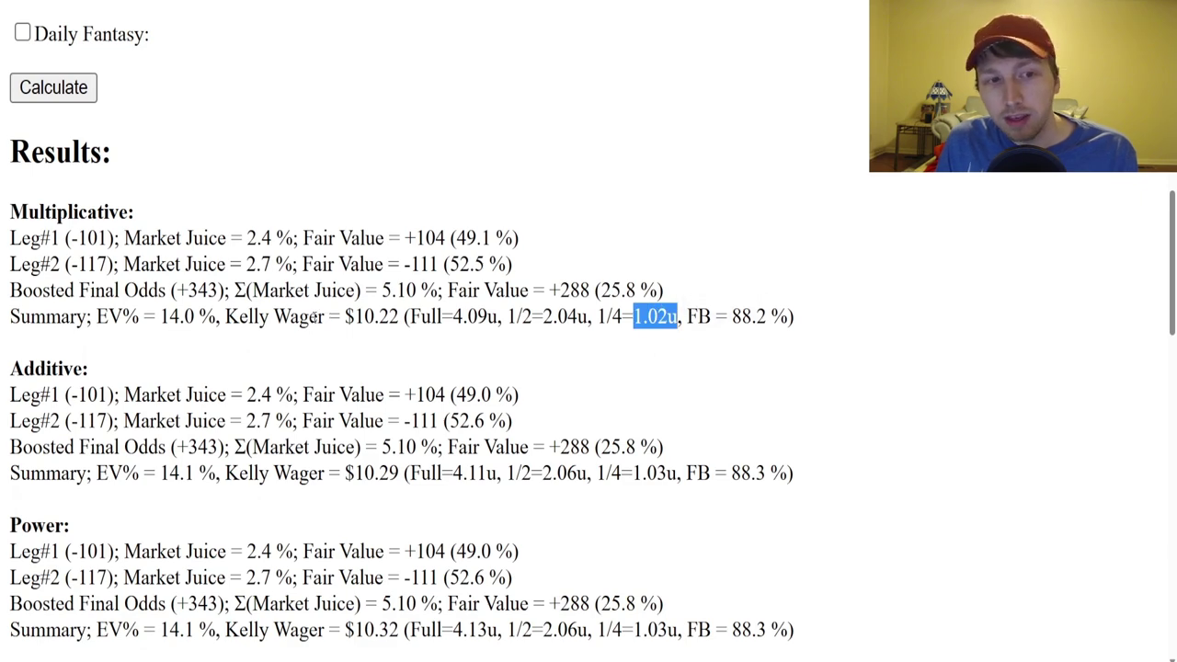
pyautogui.moveTo(348, 317); pyautogui.dragTo(399, 316)
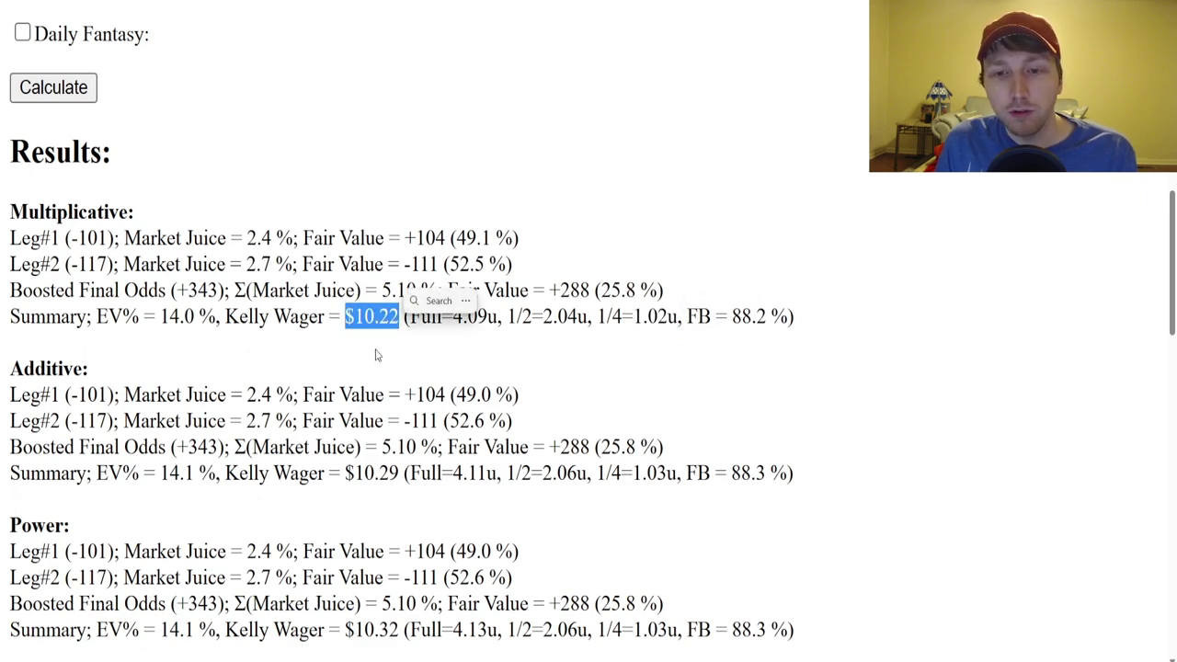
pyautogui.scroll(5, 368, 341)
pyautogui.scroll(4, 356, 334)
pyautogui.scroll(-8, 468, 438)
pyautogui.scroll(-1, 512, 413)
pyautogui.click(733, 329)
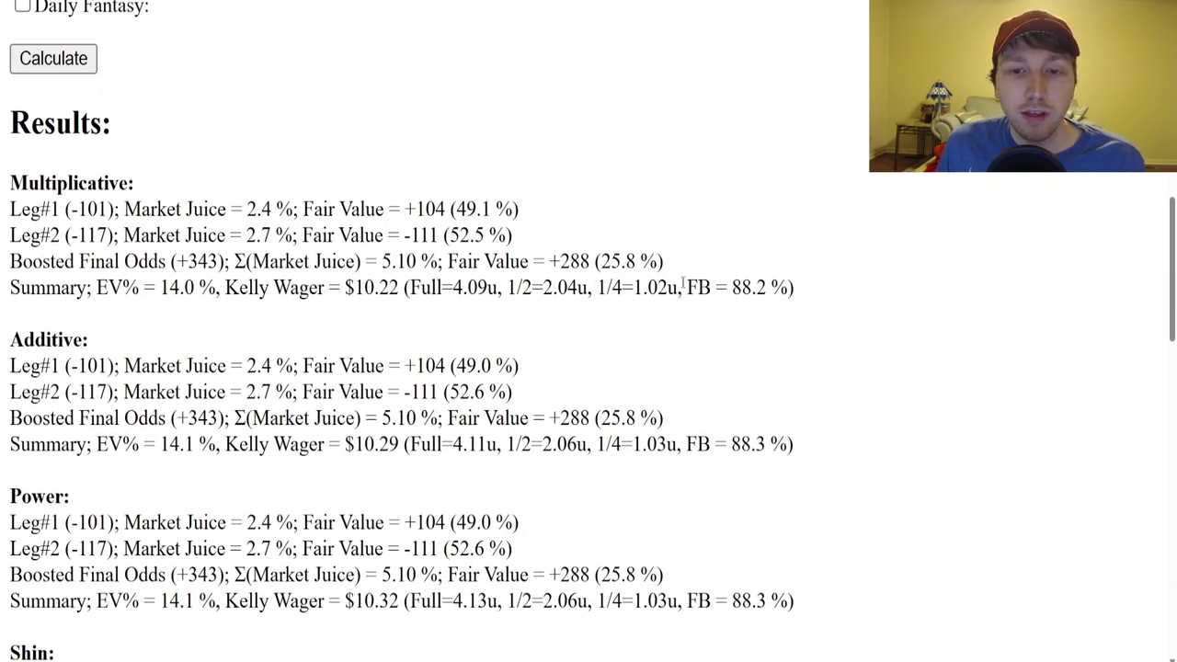
pyautogui.moveTo(683, 286); pyautogui.dragTo(699, 286)
pyautogui.click(696, 285)
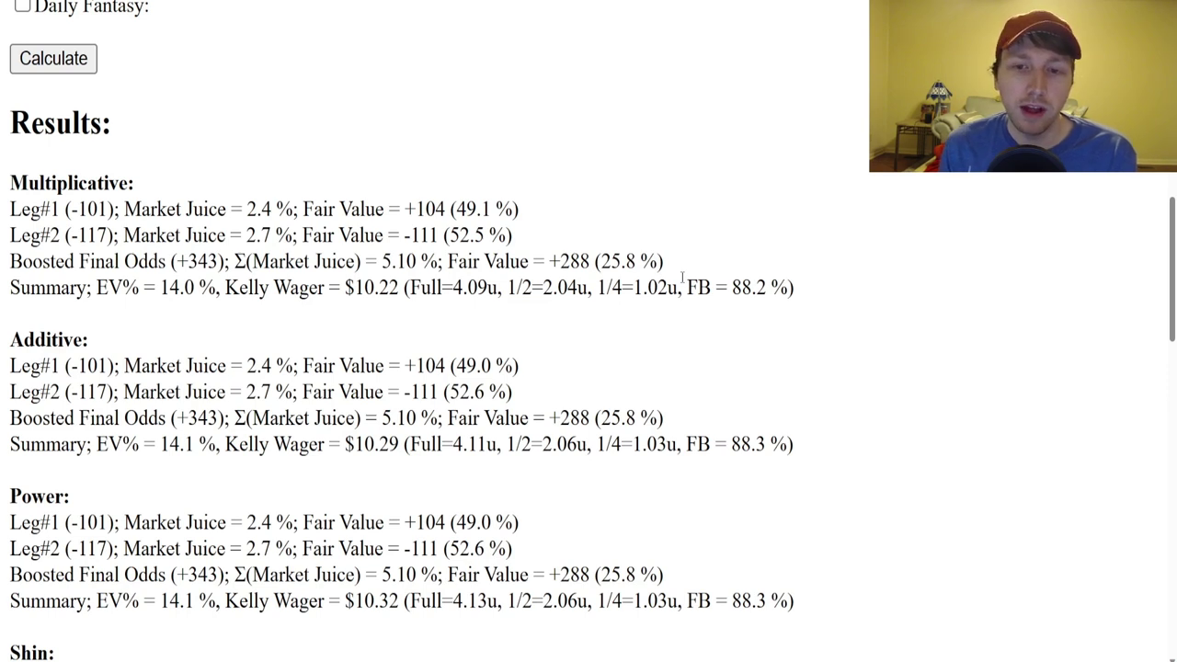
pyautogui.moveTo(800, 292); pyautogui.dragTo(733, 288)
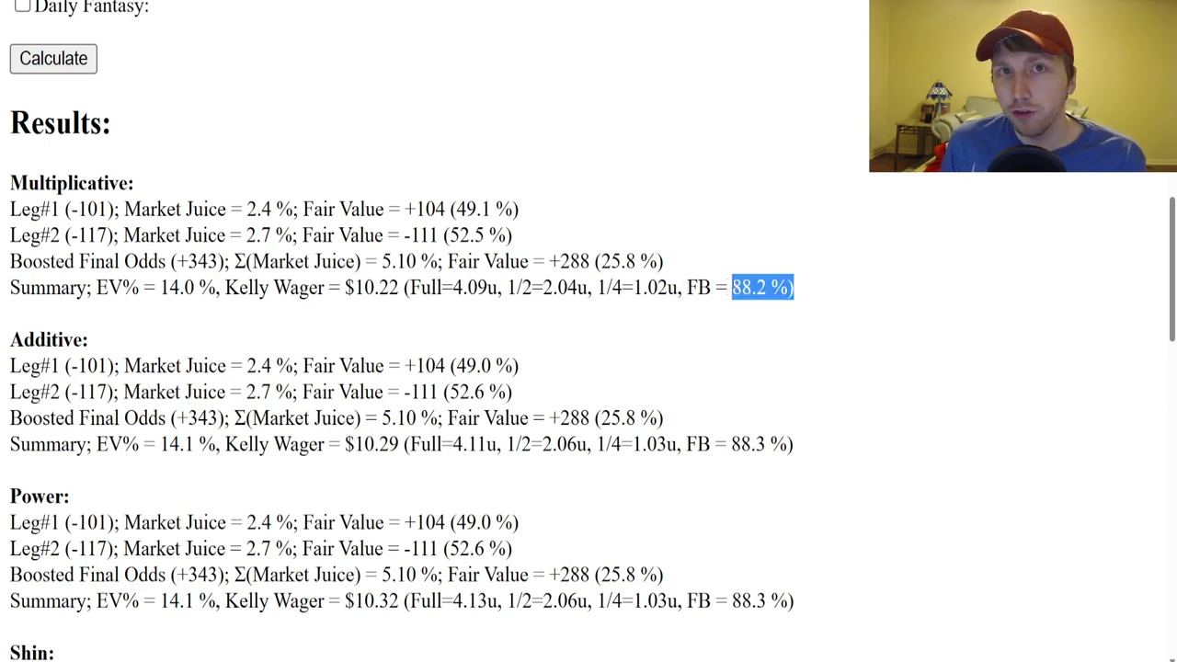
pyautogui.click(723, 283)
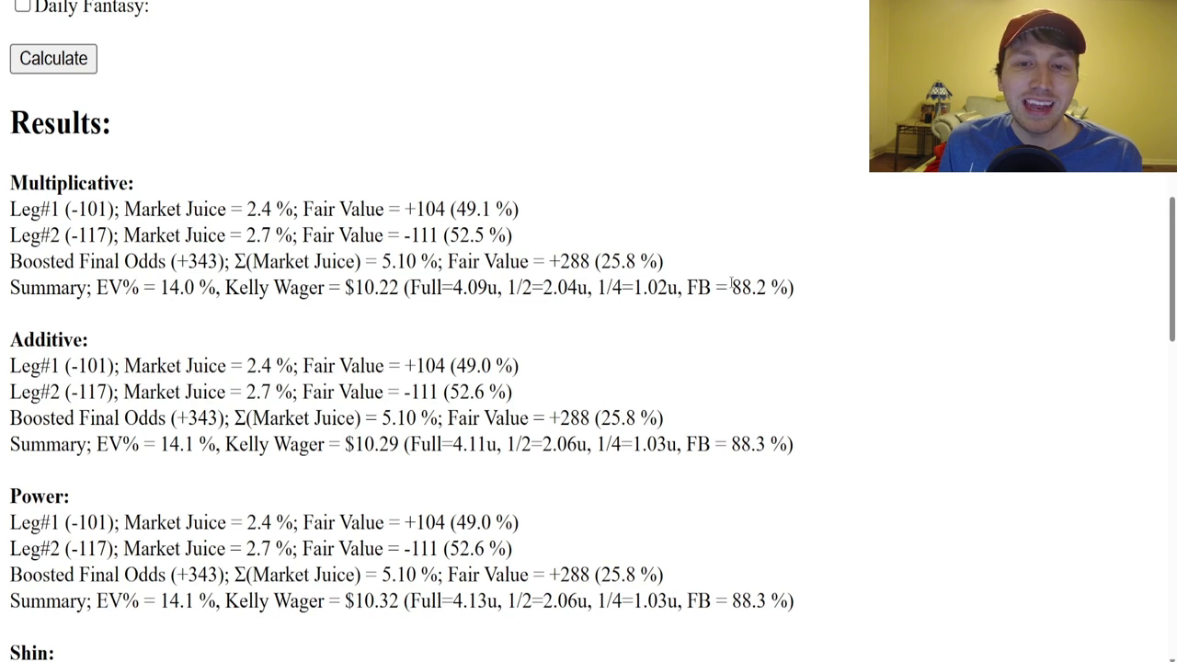
pyautogui.moveTo(733, 287); pyautogui.dragTo(799, 297)
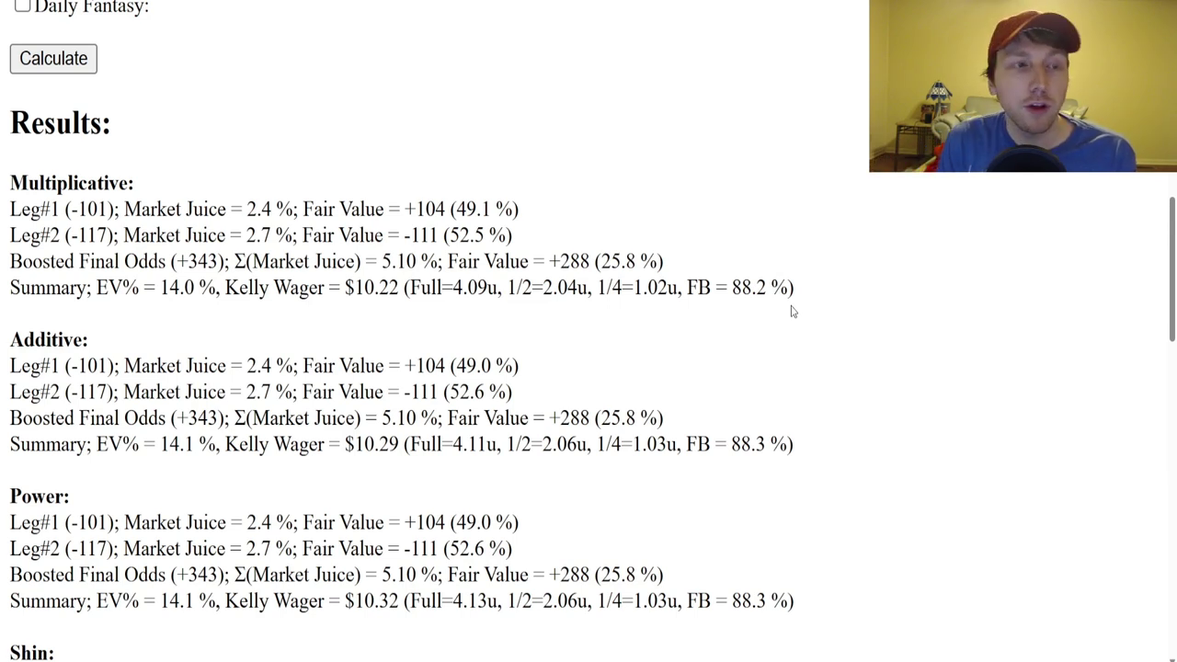
pyautogui.scroll(2, 555, 339)
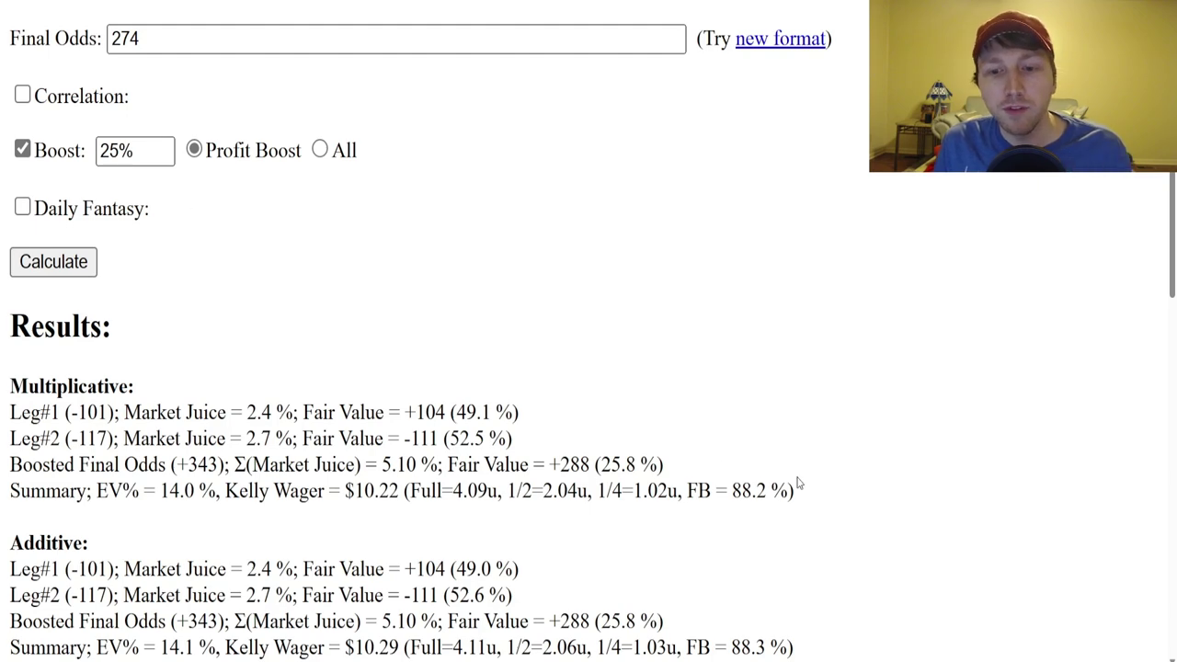
# Change leg one from -101/-109 to 300/-500 and recalculate, zooming in to read 8.3% juice and +333 fair value.
pyautogui.moveTo(800, 485); pyautogui.dragTo(703, 495)
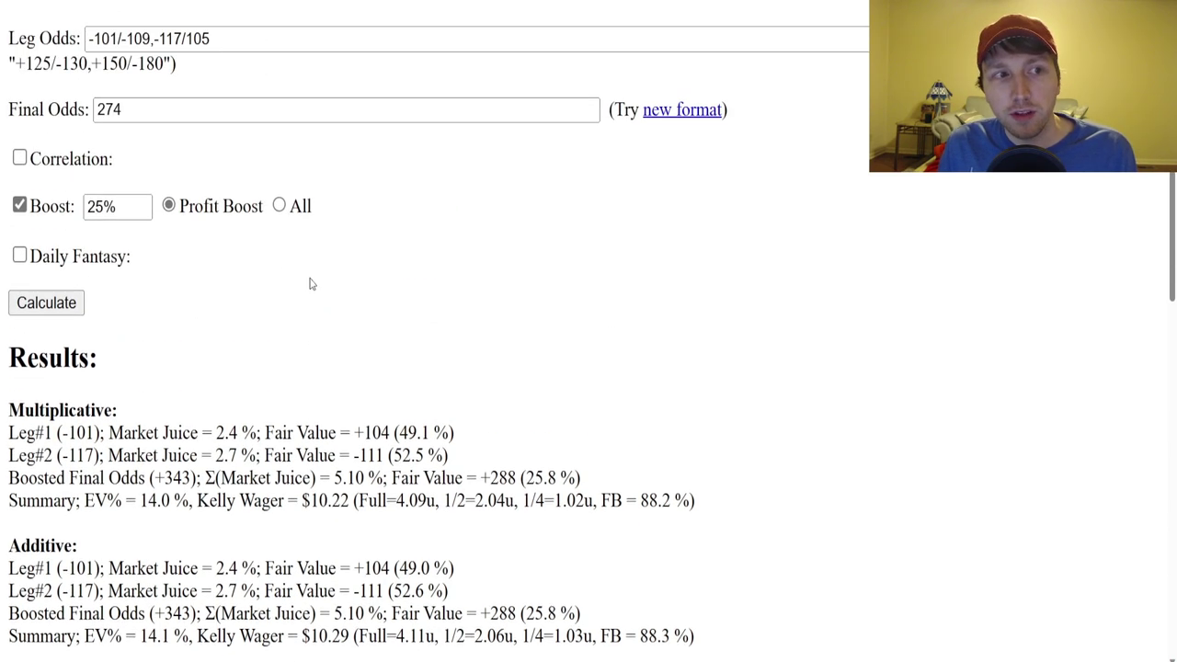
pyautogui.moveTo(89, 140); pyautogui.dragTo(120, 140)
pyautogui.write('300/-500')
pyautogui.click(74, 405)
pyautogui.scroll(-7, 401, 382)
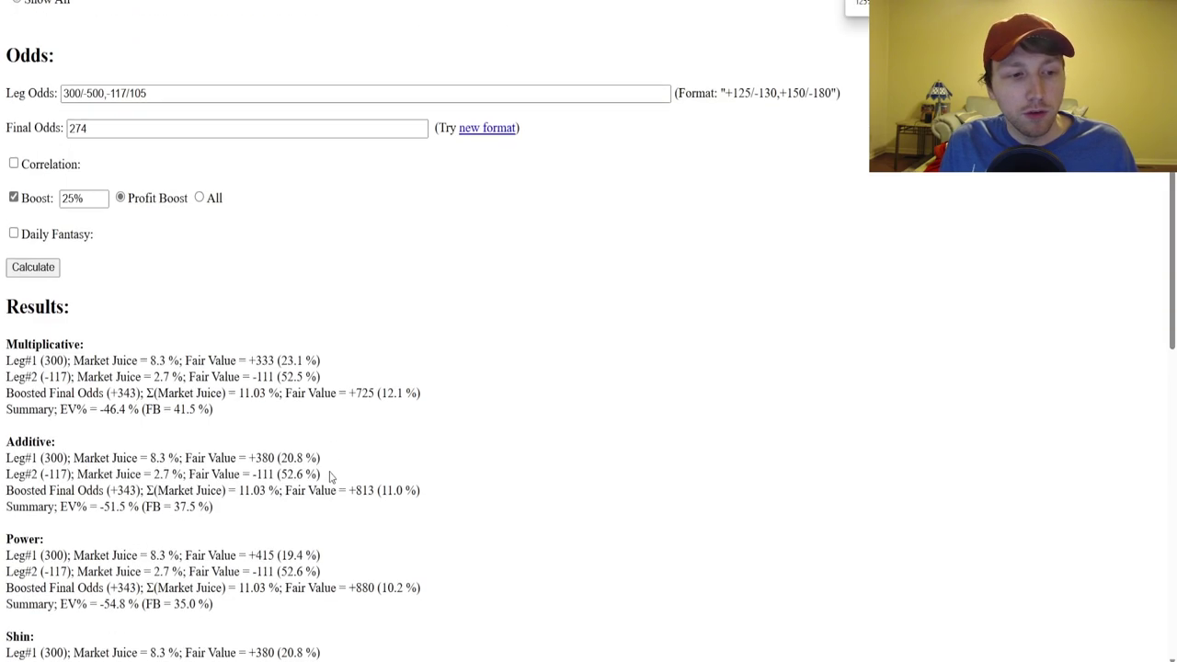
pyautogui.hotkey('ctrl', '+')
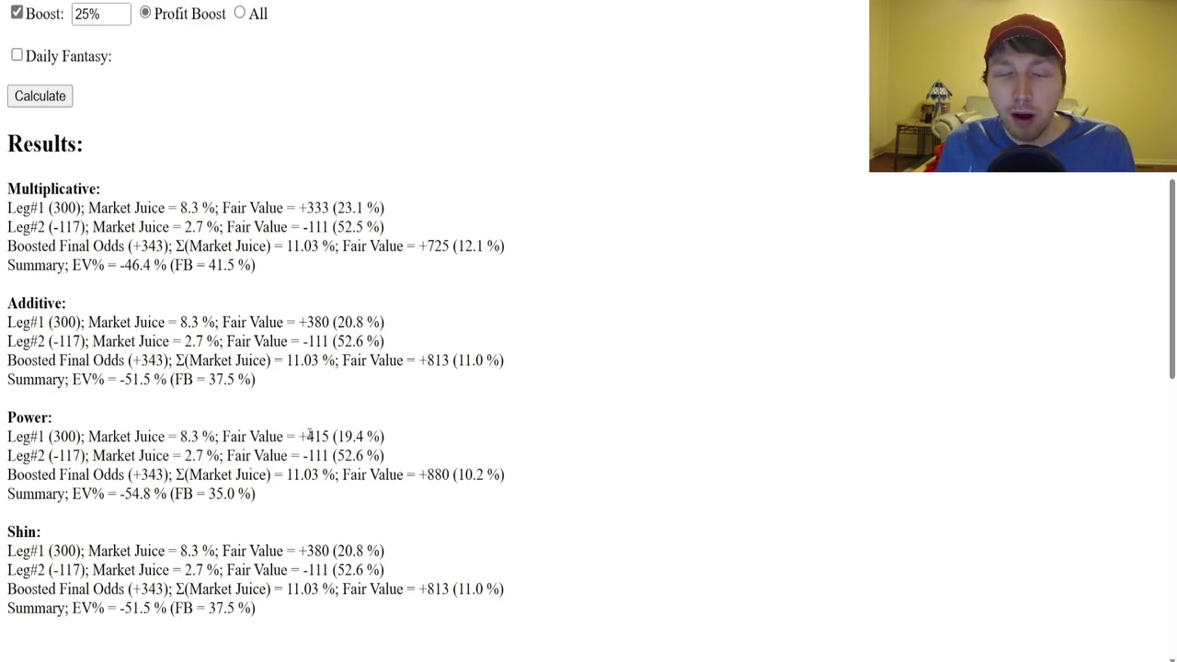
pyautogui.scroll(3, 319, 436)
pyautogui.scroll(2, 315, 463)
pyautogui.scroll(-2, 315, 462)
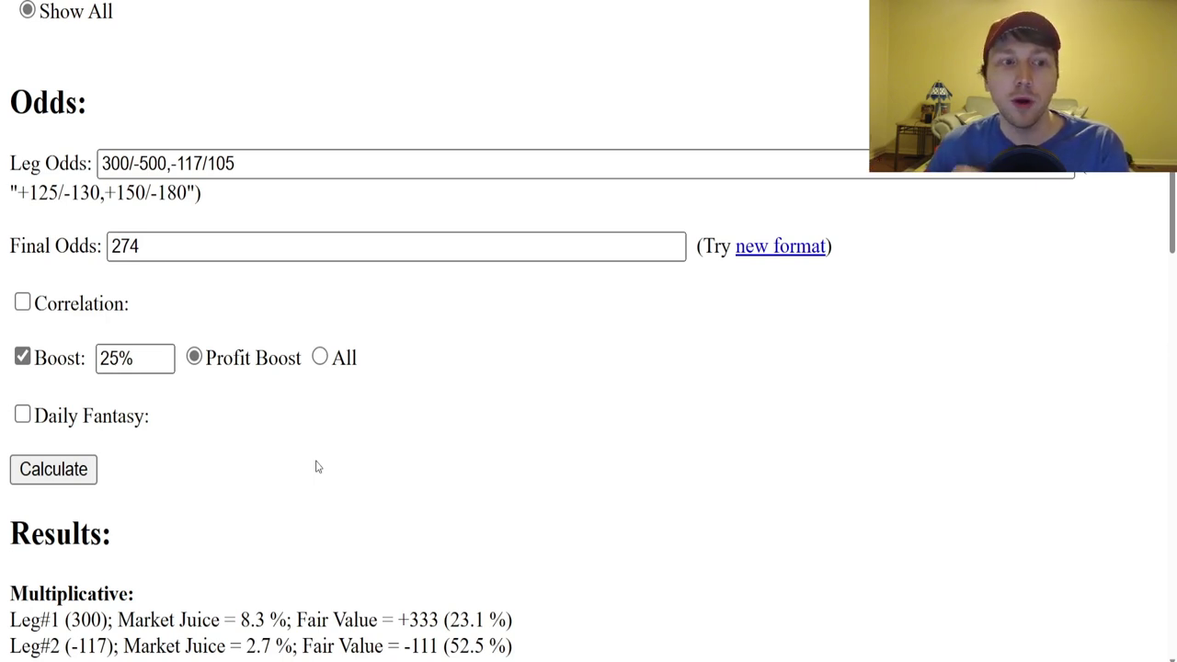
# Remove the Celtics -3.5 and Nuggets +3.5 spread picks and add the Miami Heat +132 moneyline.
pyautogui.scroll(-7, 317, 467)
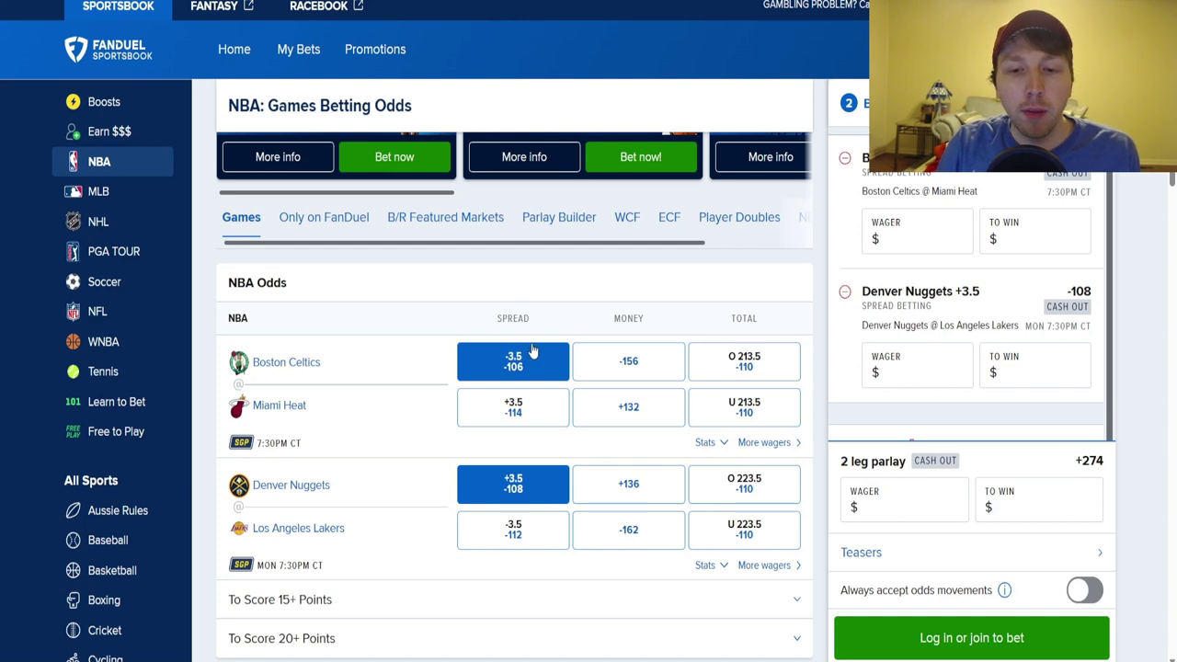
pyautogui.click(524, 366)
pyautogui.click(534, 481)
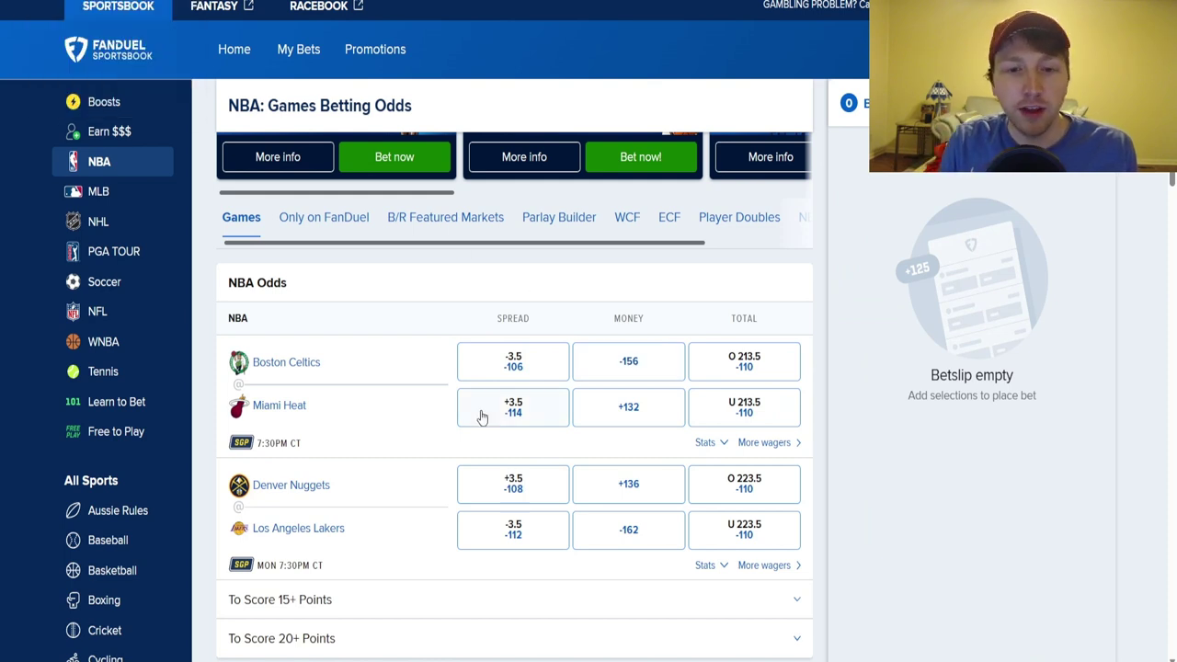
pyautogui.click(628, 412)
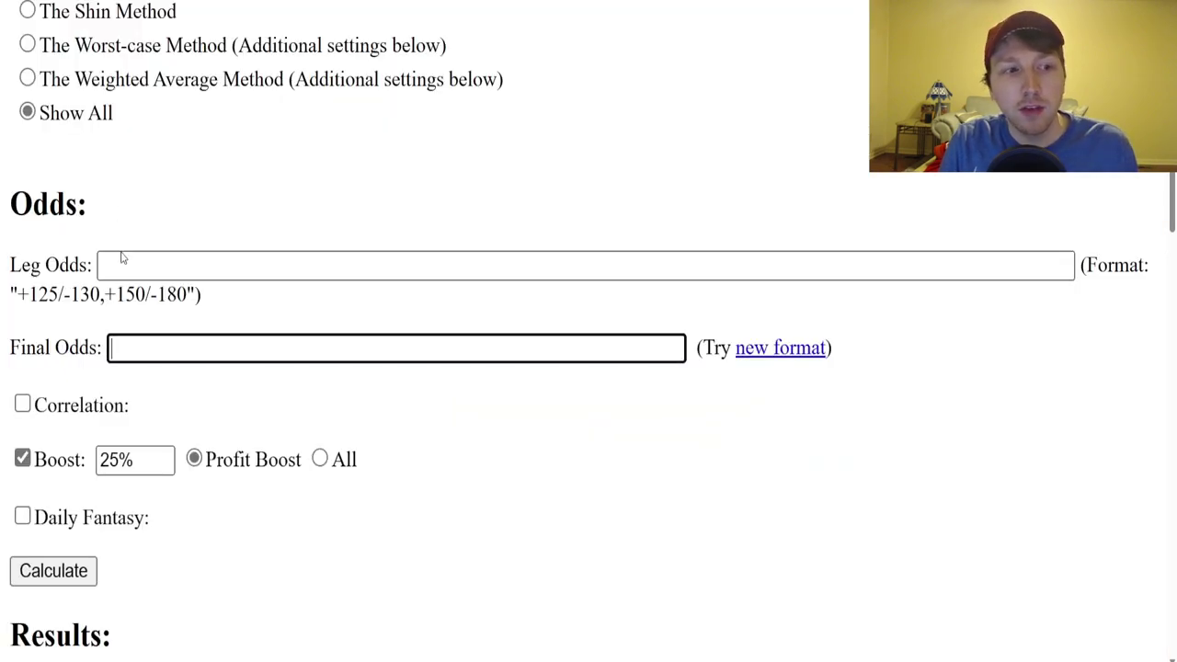
# Enter the Heat's 132 as leg odds in the devigger and move on to the final odds.
pyautogui.click(125, 264)
pyautogui.write('132/-156')
pyautogui.click(146, 338)
pyautogui.write('132')
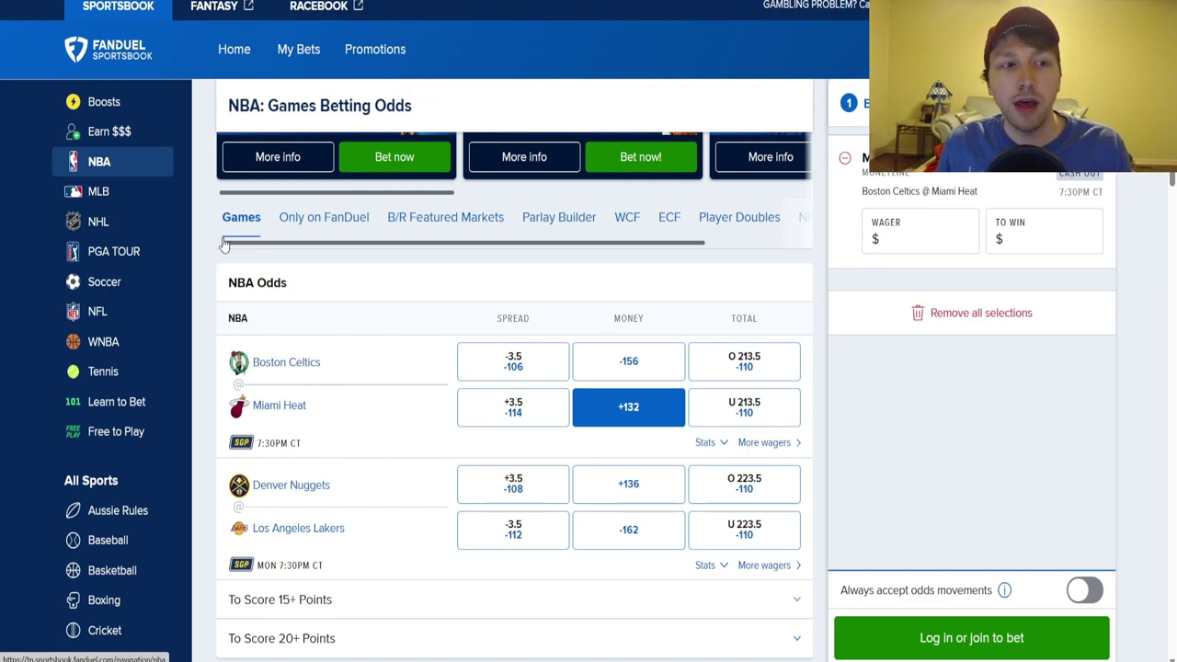
pyautogui.click(106, 283)
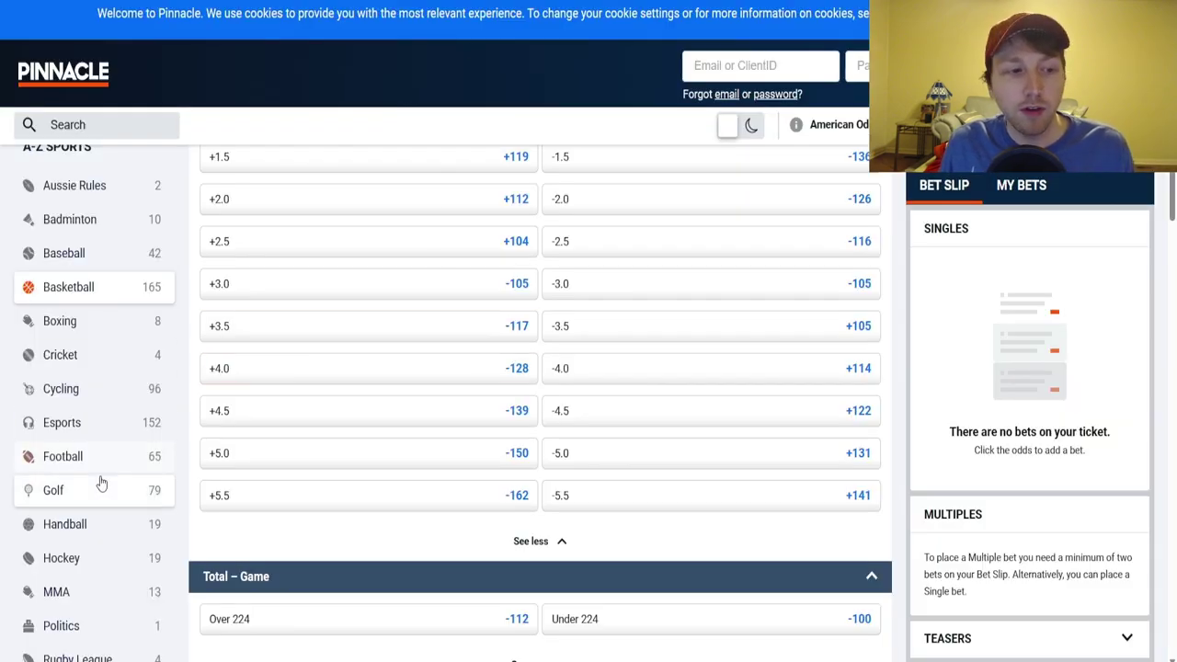
# Open Pinnacle's Soccer section and the West Ham United vs Leeds United match (+171/+269/+158).
pyautogui.scroll(-4, 57, 502)
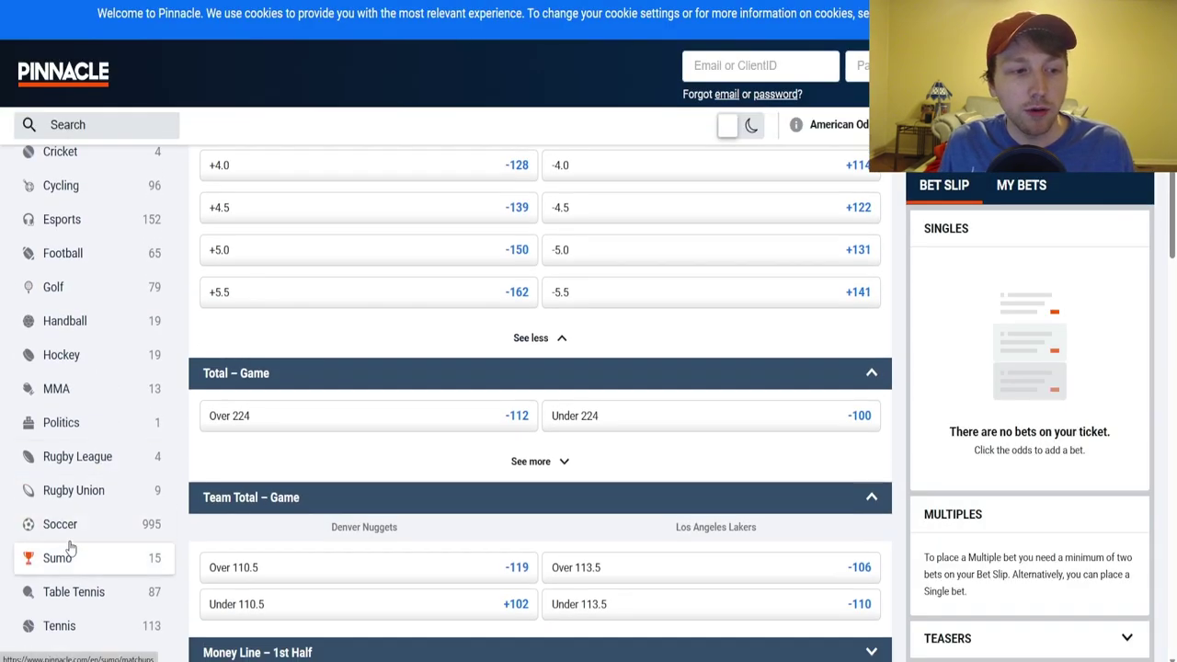
pyautogui.click(59, 523)
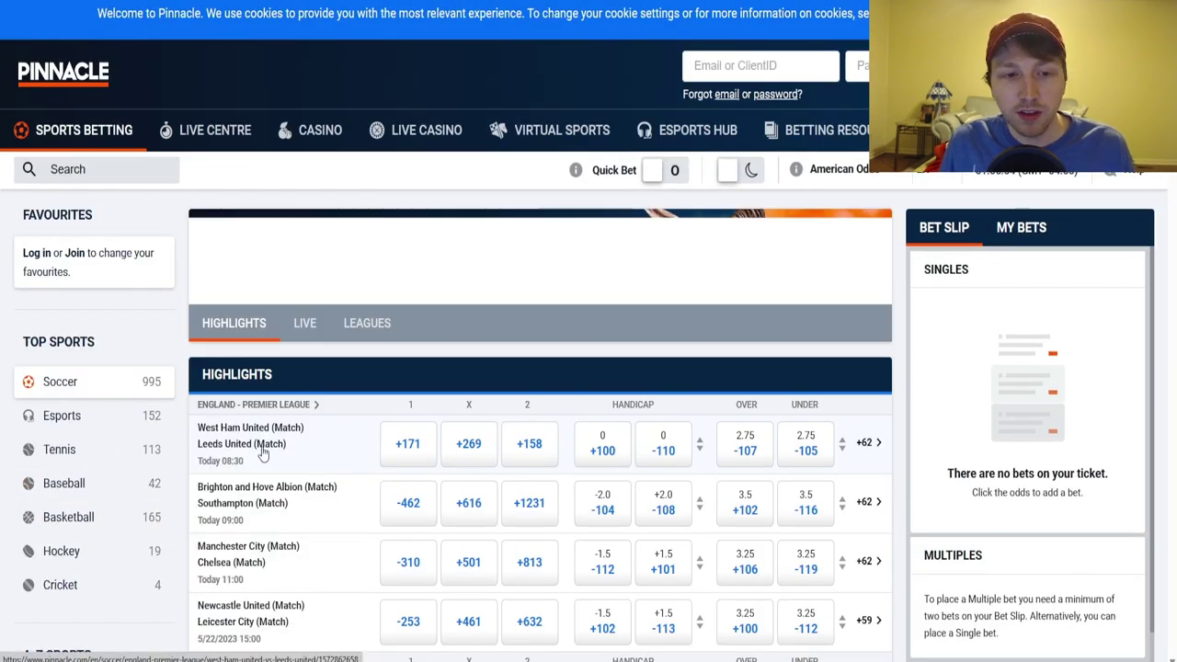
pyautogui.click(256, 445)
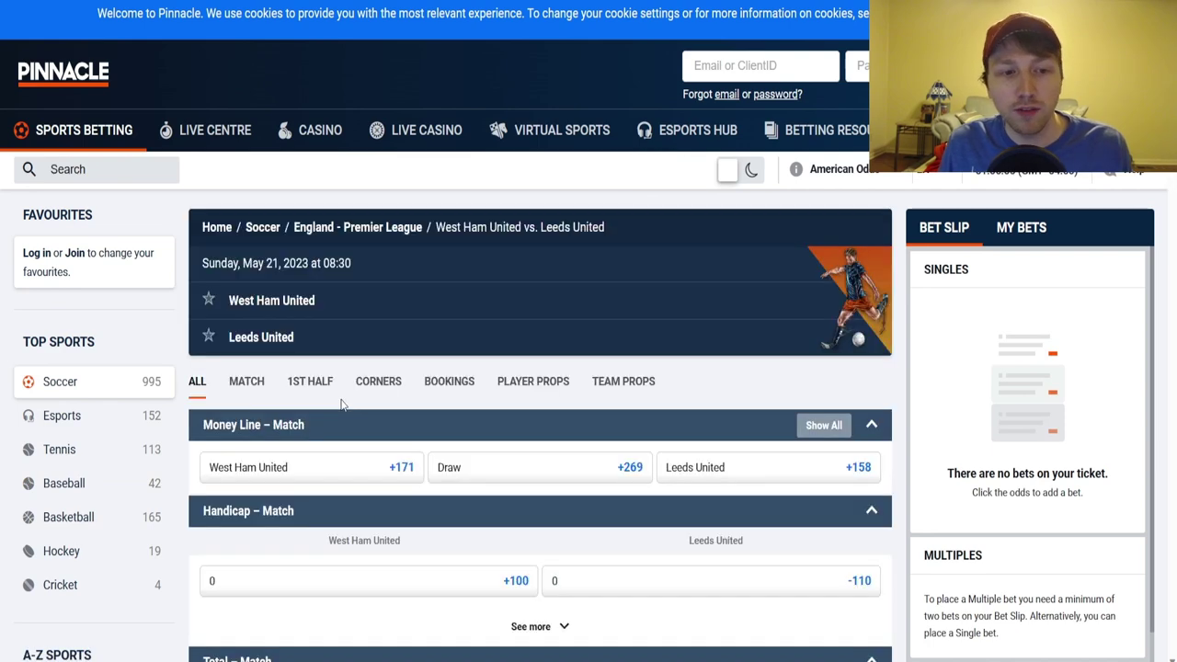
pyautogui.scroll(-1, 557, 455)
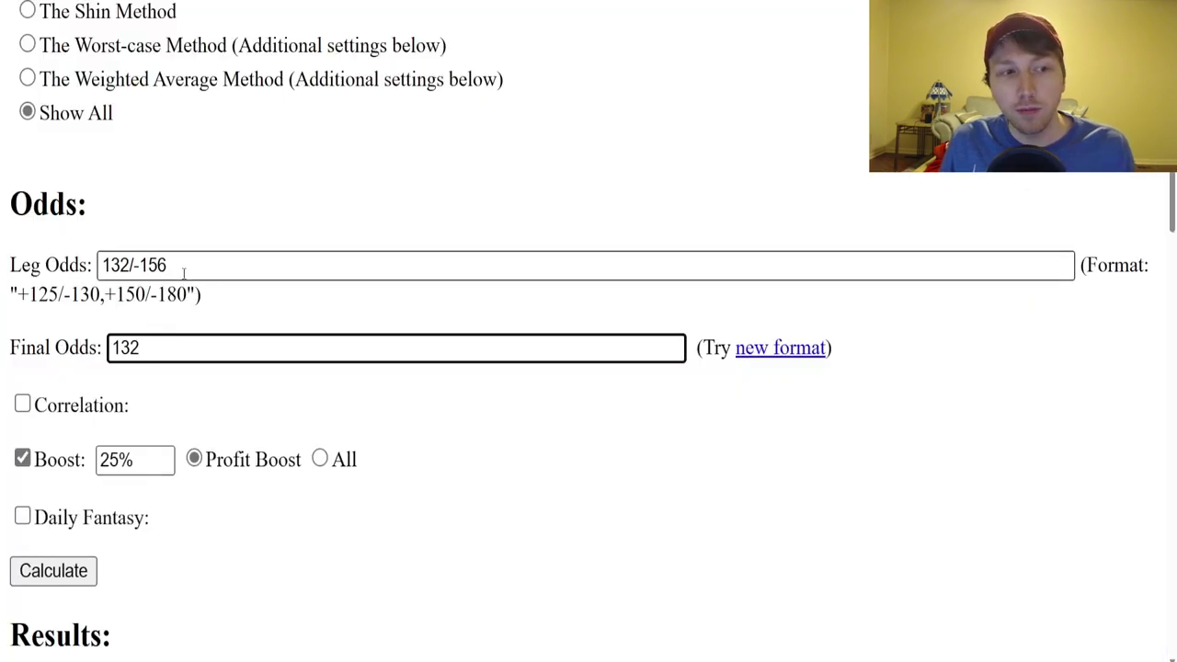
# Replace the leg odds with 171/269/158, set final odds 165 without boost, and calculate.
pyautogui.tripleClick(184, 272)
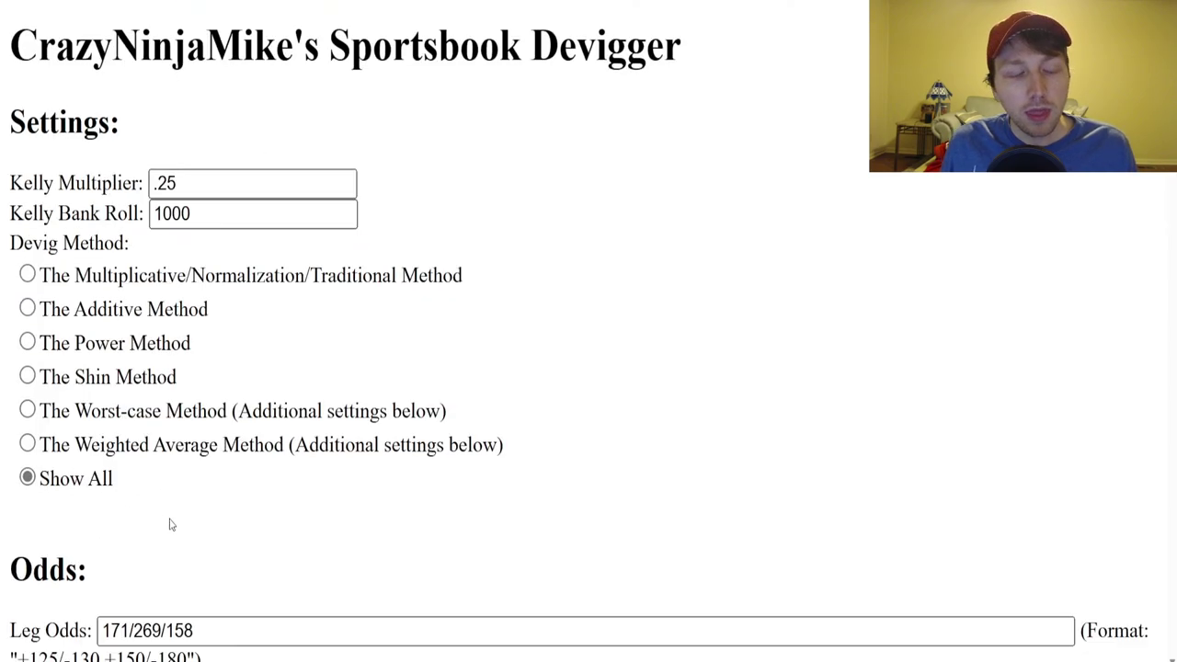
pyautogui.scroll(-8, 234, 450)
pyautogui.scroll(2, 234, 451)
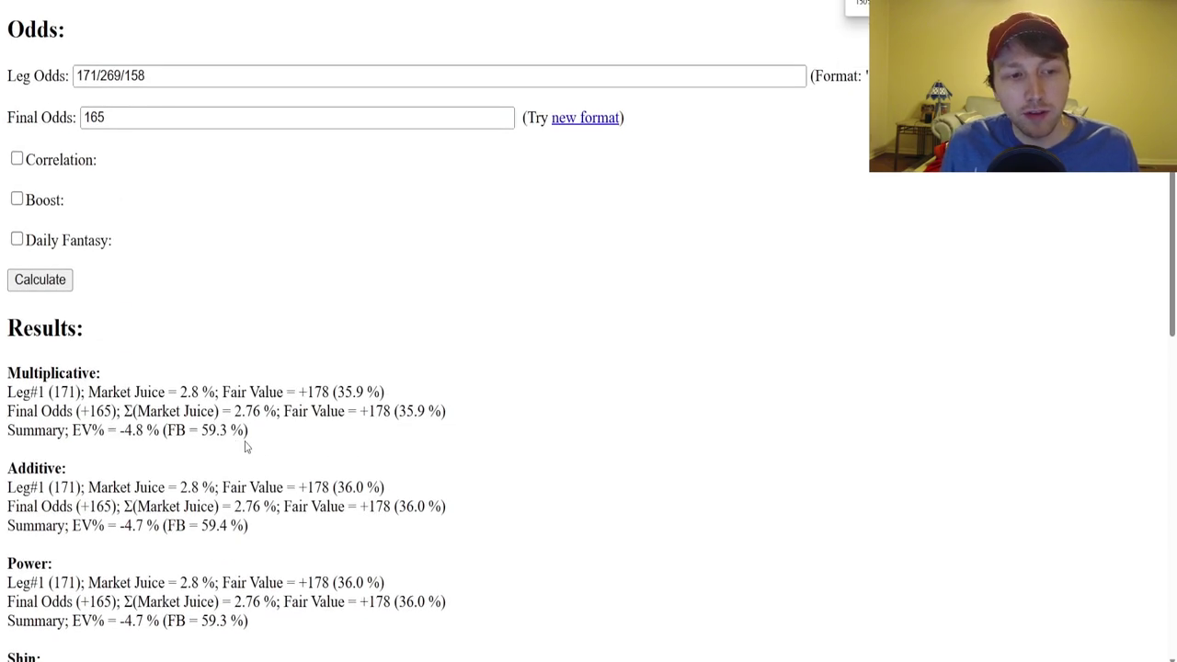
pyautogui.scroll(1, 269, 445)
pyautogui.scroll(1, 200, 499)
pyautogui.scroll(-1, 214, 497)
pyautogui.scroll(-1, 237, 392)
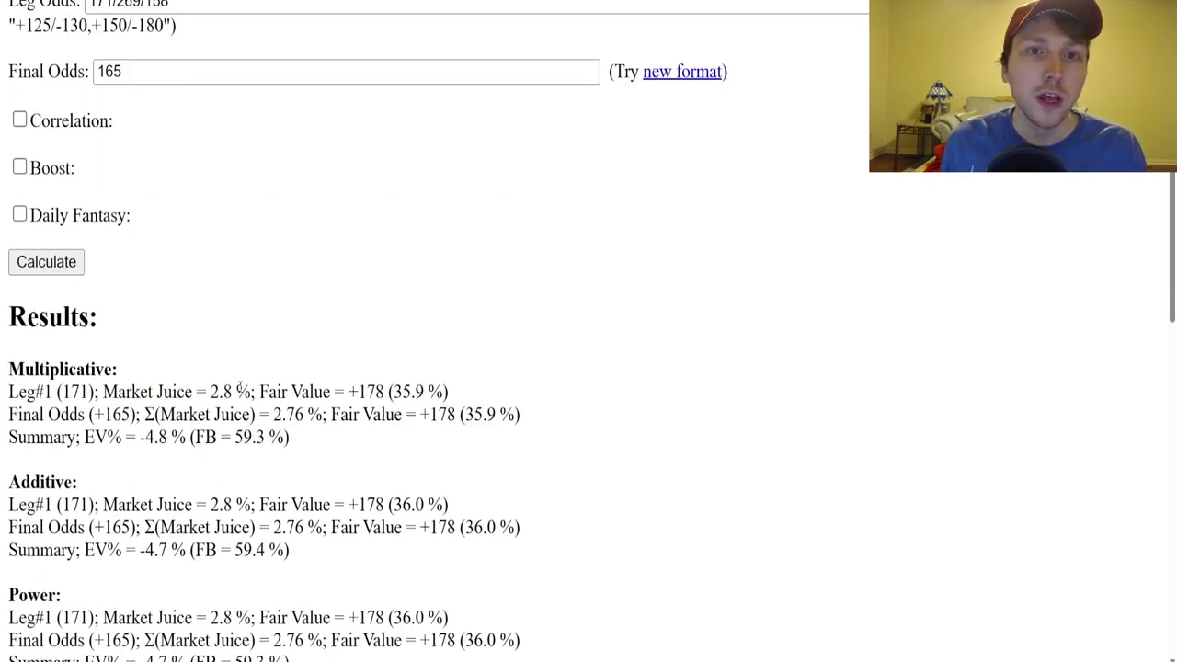
pyautogui.scroll(1, 250, 317)
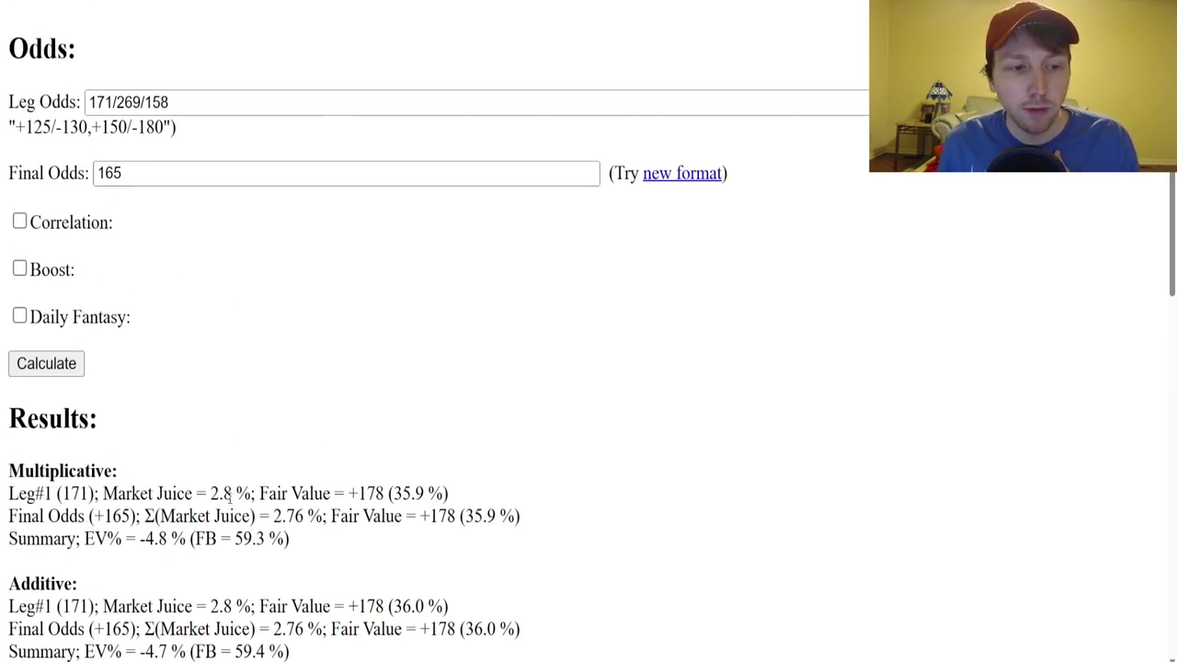
# Highlight the 2.8% market juice and the +178 (35.9%) fair value in the results.
pyautogui.moveTo(212, 494); pyautogui.dragTo(233, 493)
pyautogui.moveTo(386, 494); pyautogui.dragTo(358, 494)
pyautogui.click(393, 552)
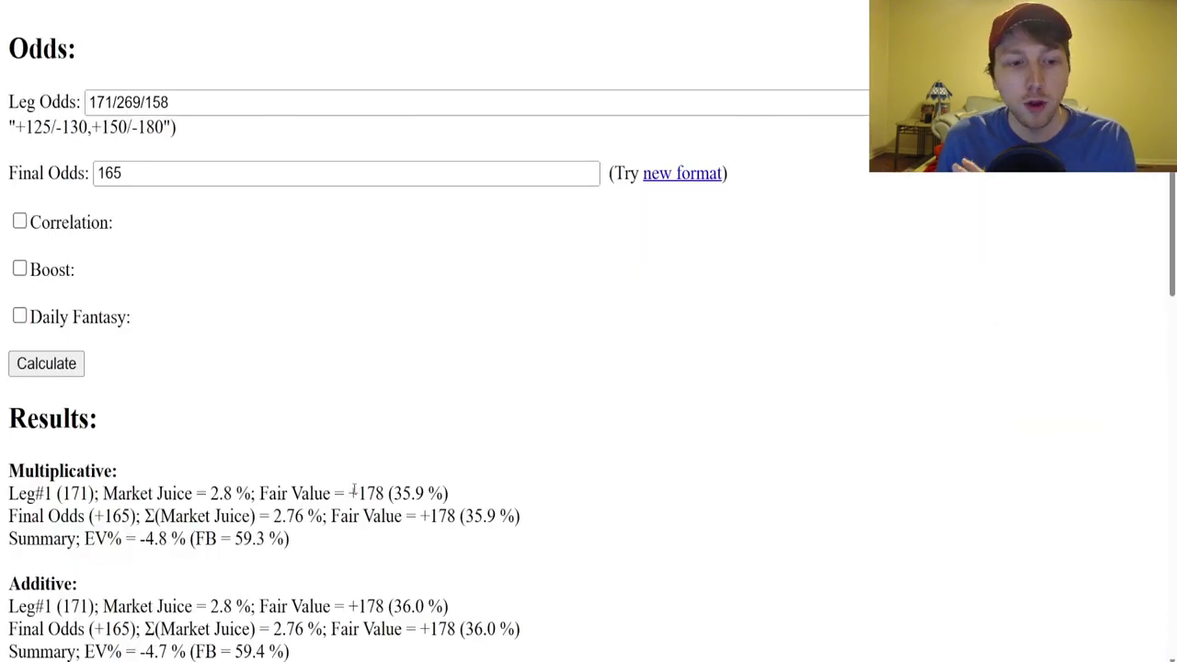
pyautogui.moveTo(354, 490); pyautogui.dragTo(467, 500)
pyautogui.click(468, 499)
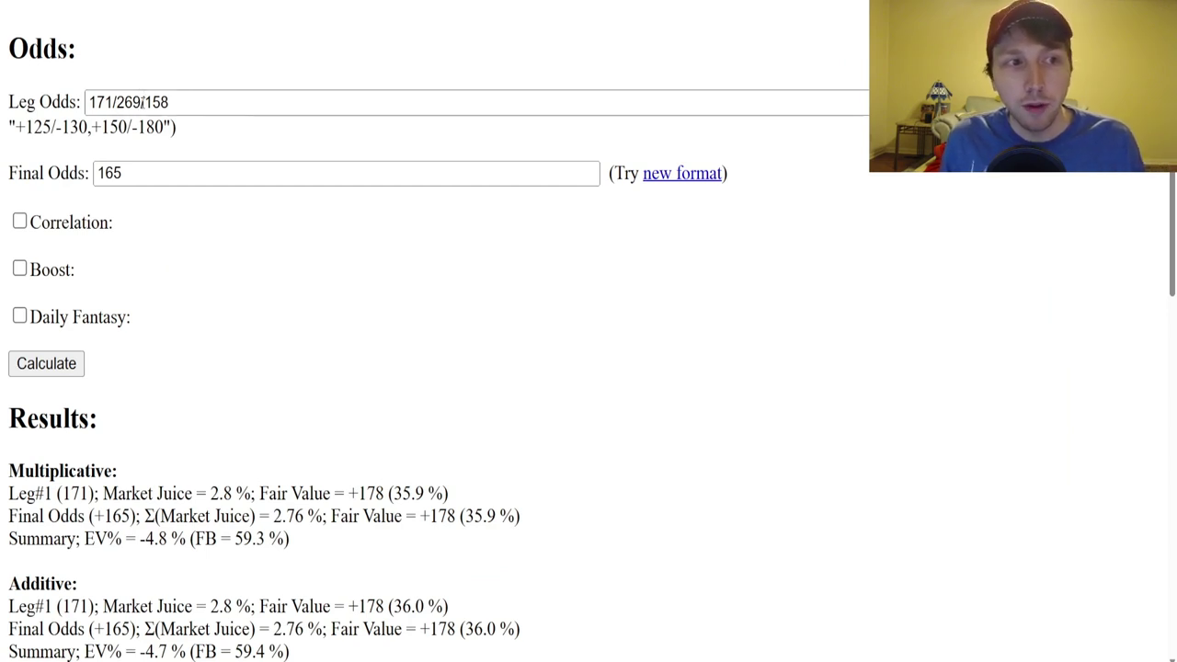
# Reorder the leg odds so the 269 draw price comes first.
pyautogui.moveTo(142, 102); pyautogui.dragTo(116, 102)
pyautogui.hotkey('ctrl', 'c')
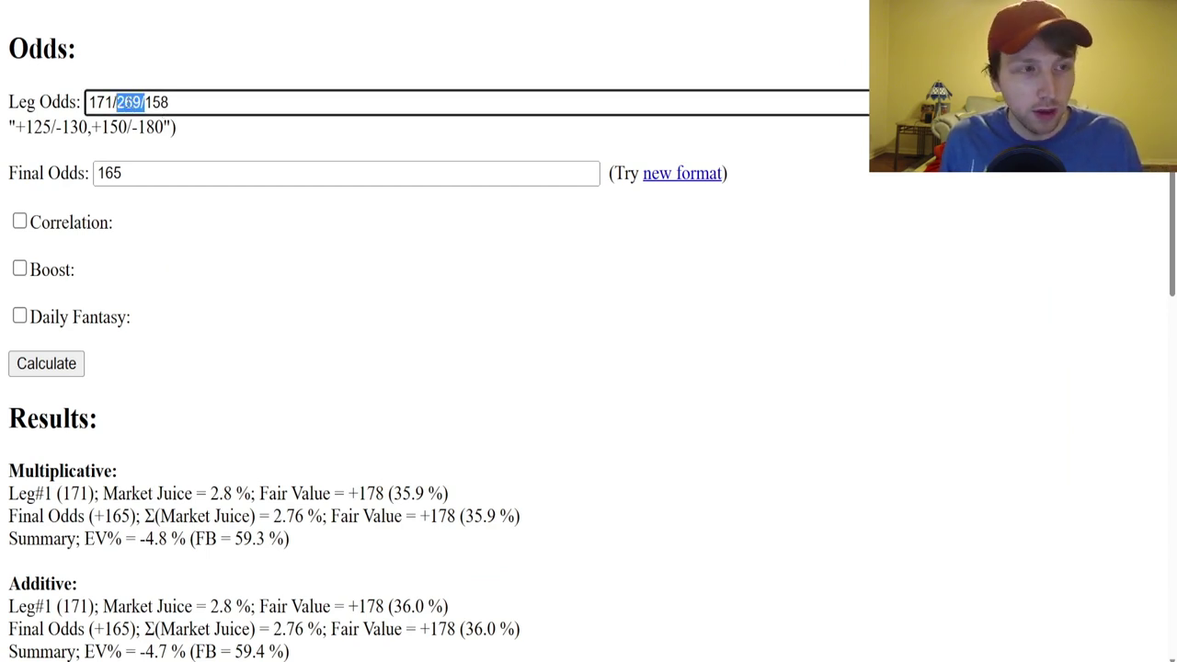
pyautogui.press('BackSpace')
pyautogui.hotkey('ctrl', 'v')
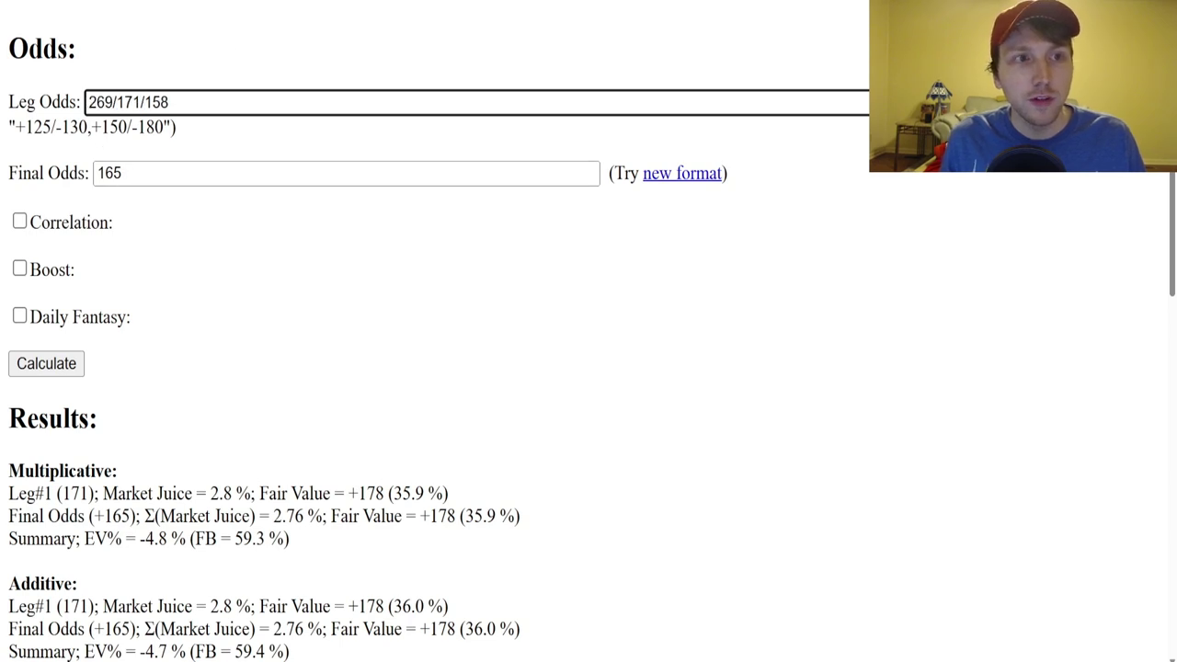
pyautogui.hotkey('alt', 'Tab')
# On the bet slip, replace the West Ham +165 pick with the +260 tie.
pyautogui.click(541, 511)
pyautogui.click(644, 509)
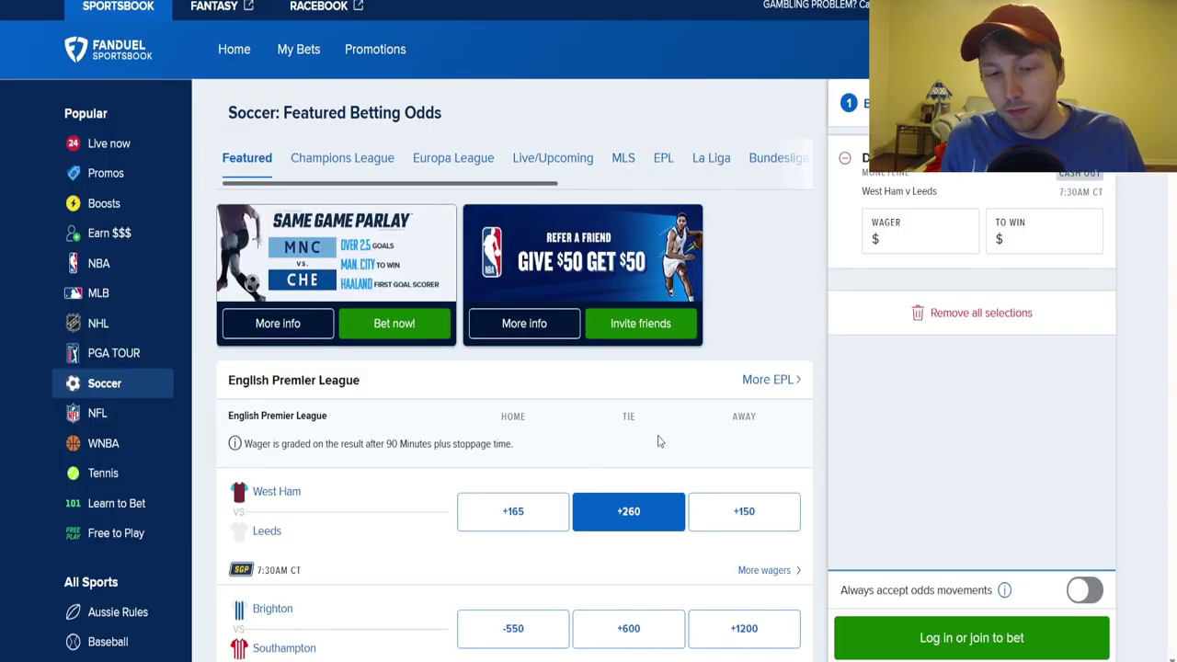
pyautogui.hotkey('alt', 'Tab')
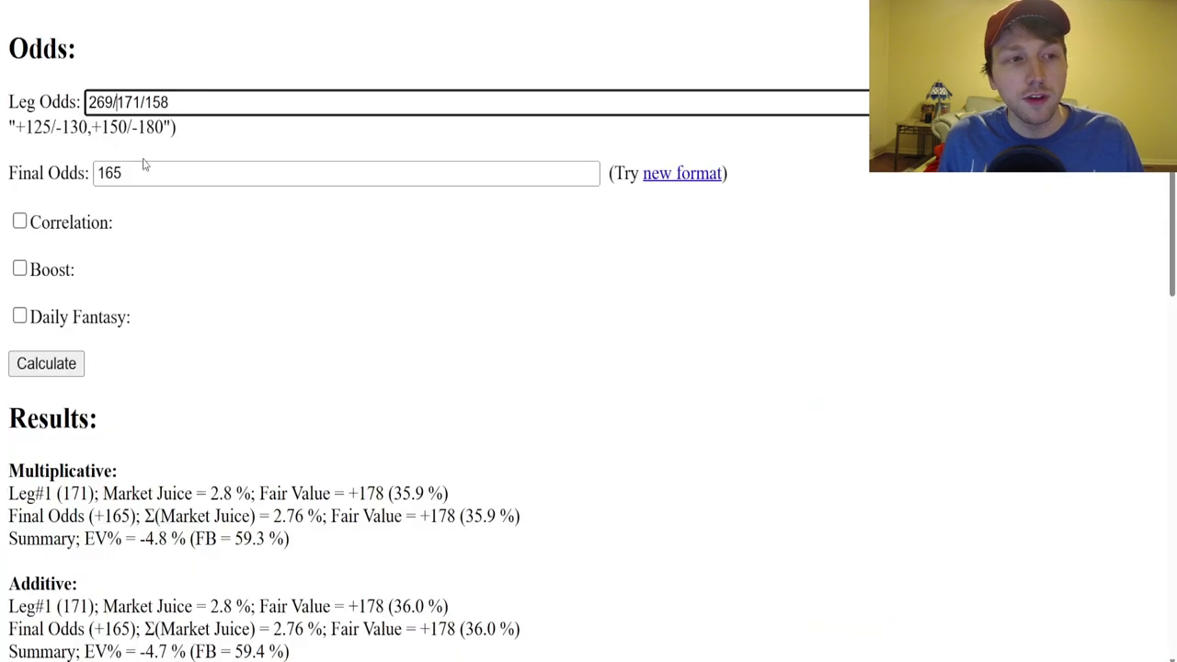
# Set final odds to 260 and calculate, giving about -5% EV, then return to Pinnacle.
pyautogui.moveTo(143, 173); pyautogui.dragTo(91, 190)
pyautogui.write('260')
pyautogui.click(55, 366)
pyautogui.scroll(-3, 293, 436)
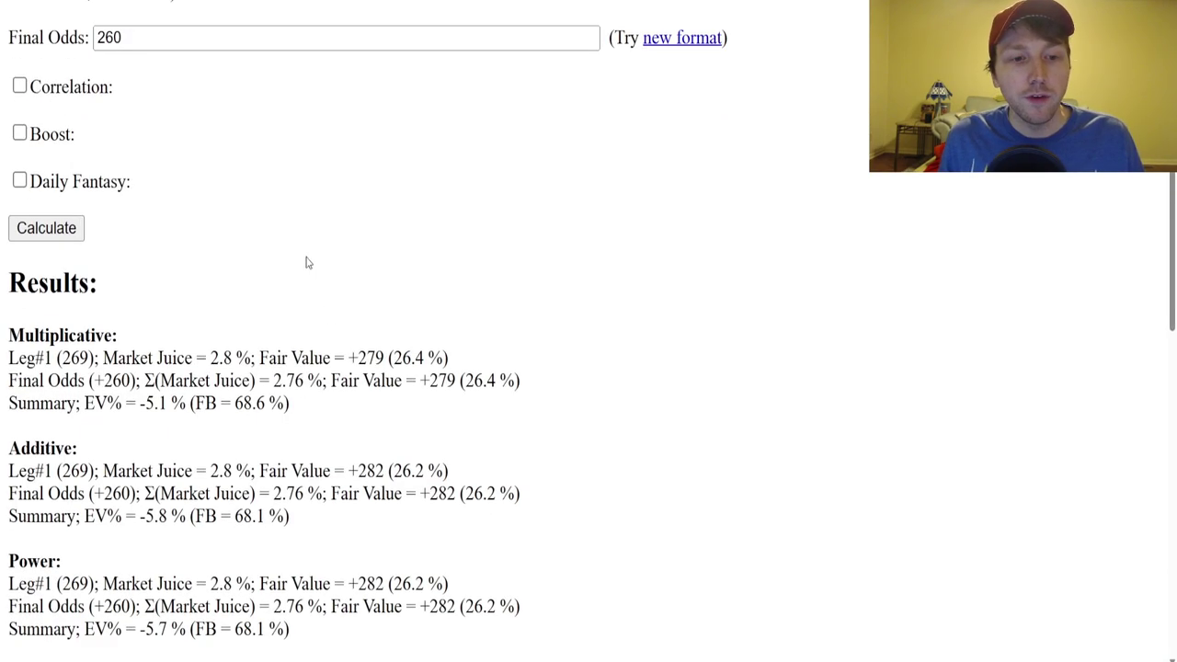
pyautogui.scroll(1, 289, 244)
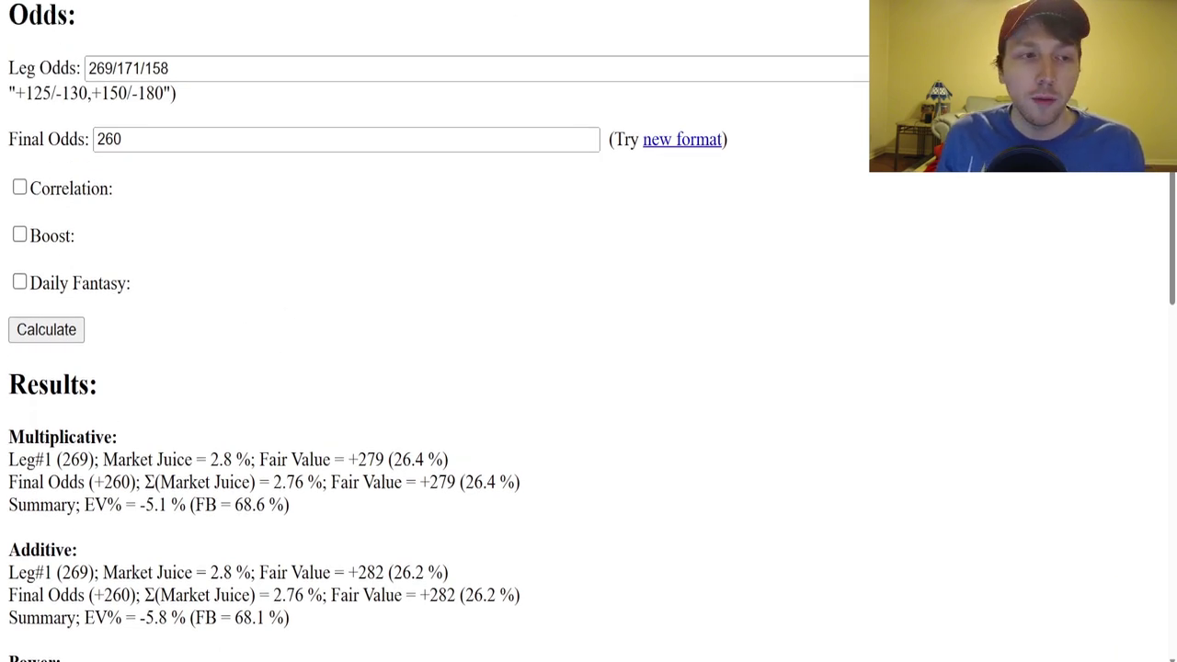
pyautogui.click(552, 1)
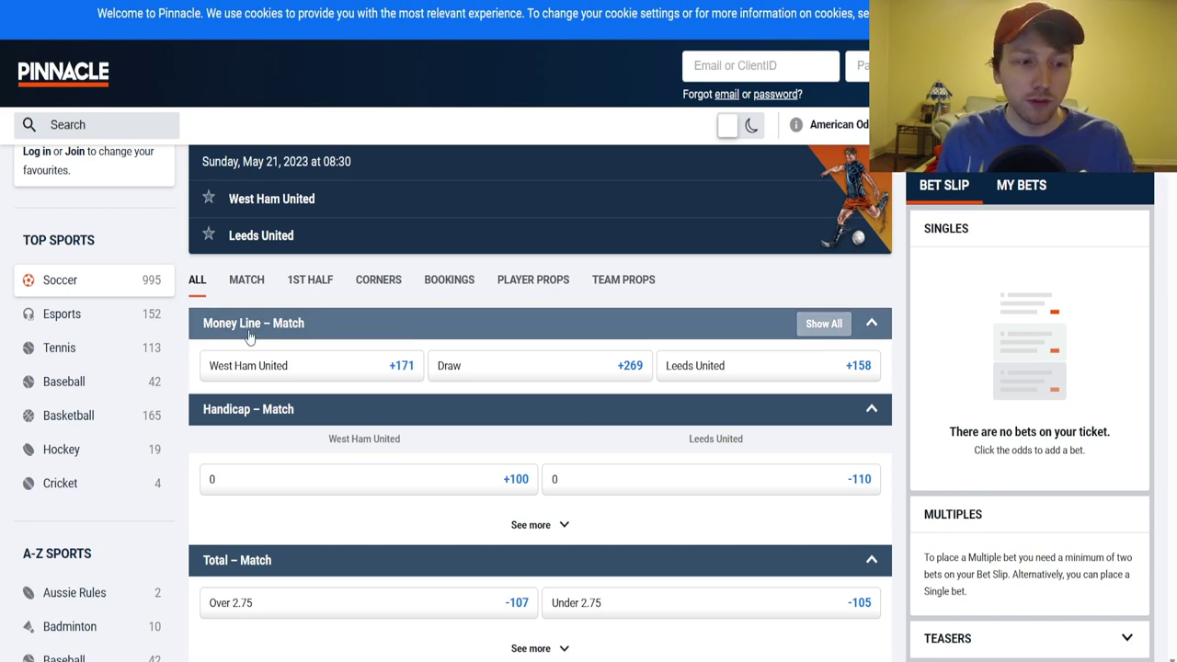
# Go to Golf, then PGA Championship winner odds (Koepka +129 to The Field +7455), zoomed in.
pyautogui.scroll(-5, 79, 460)
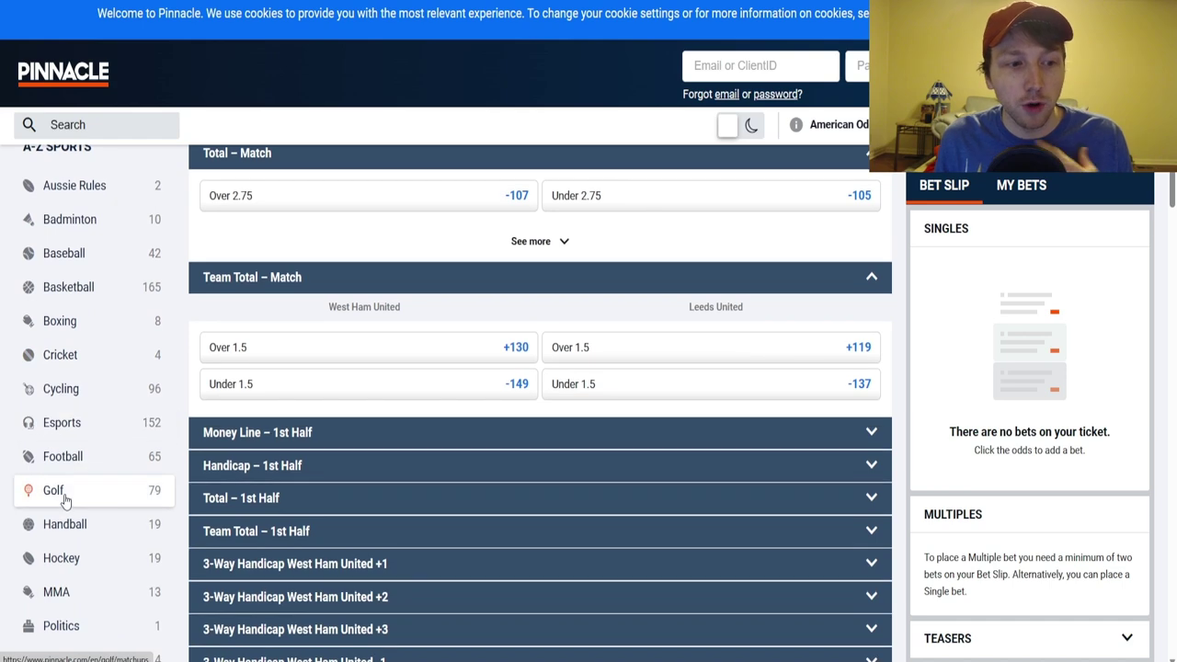
pyautogui.click(65, 492)
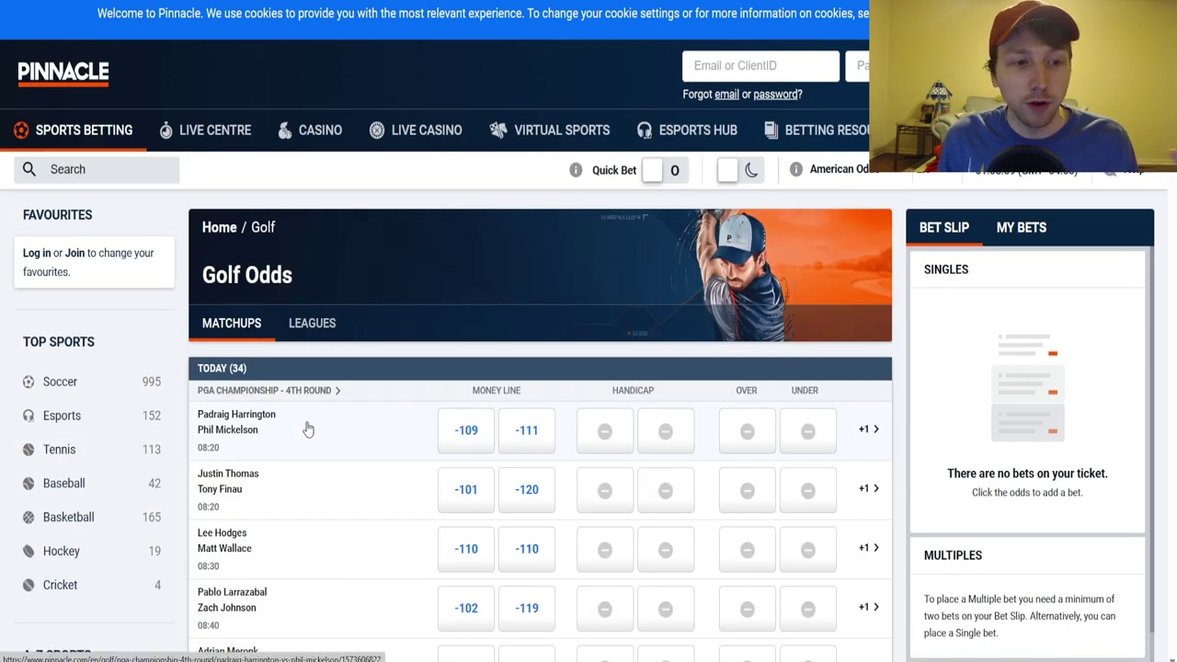
pyautogui.click(313, 329)
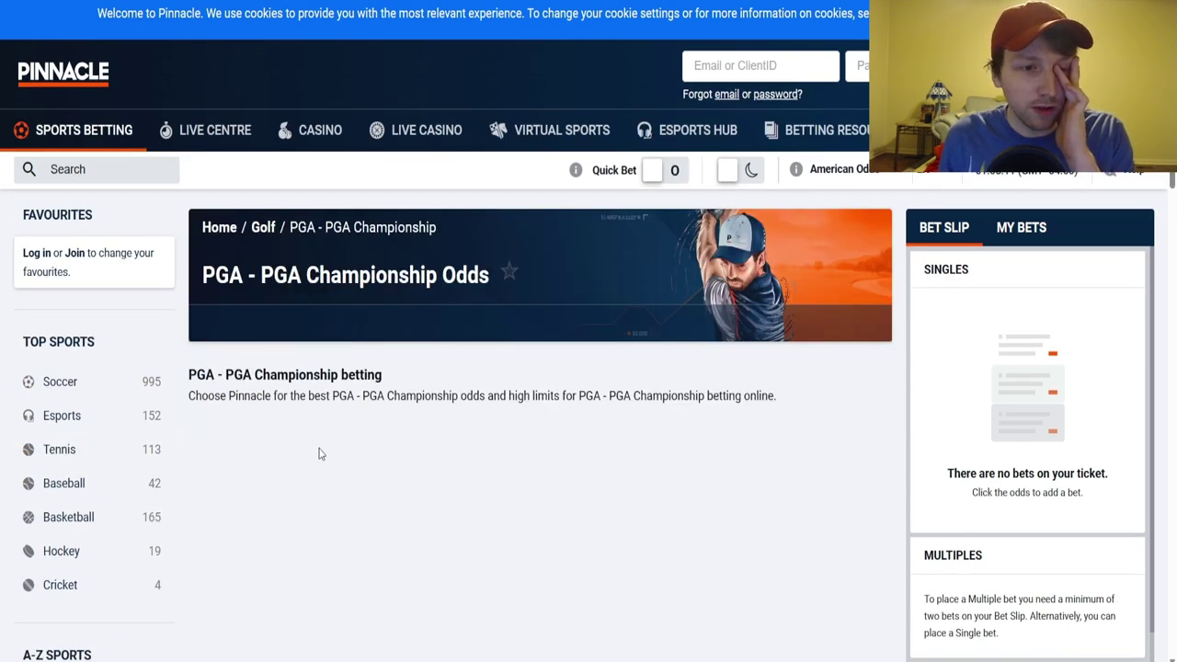
pyautogui.scroll(-4, 421, 451)
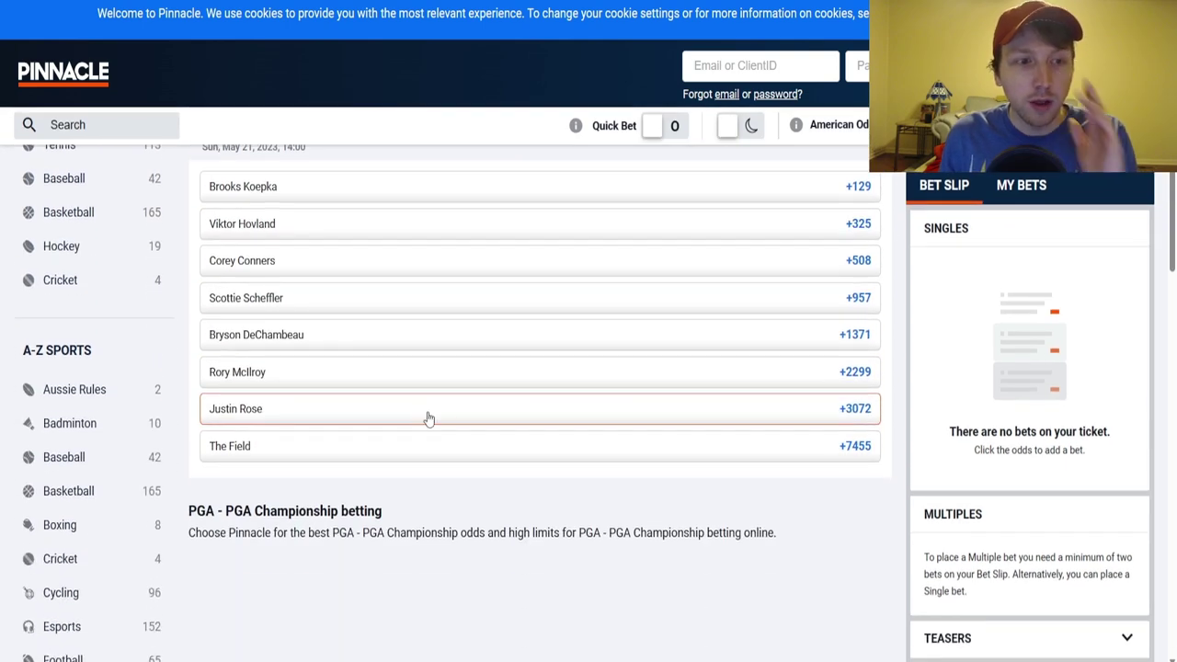
pyautogui.scroll(2, 472, 373)
pyautogui.hotkey('ctrl', '+')
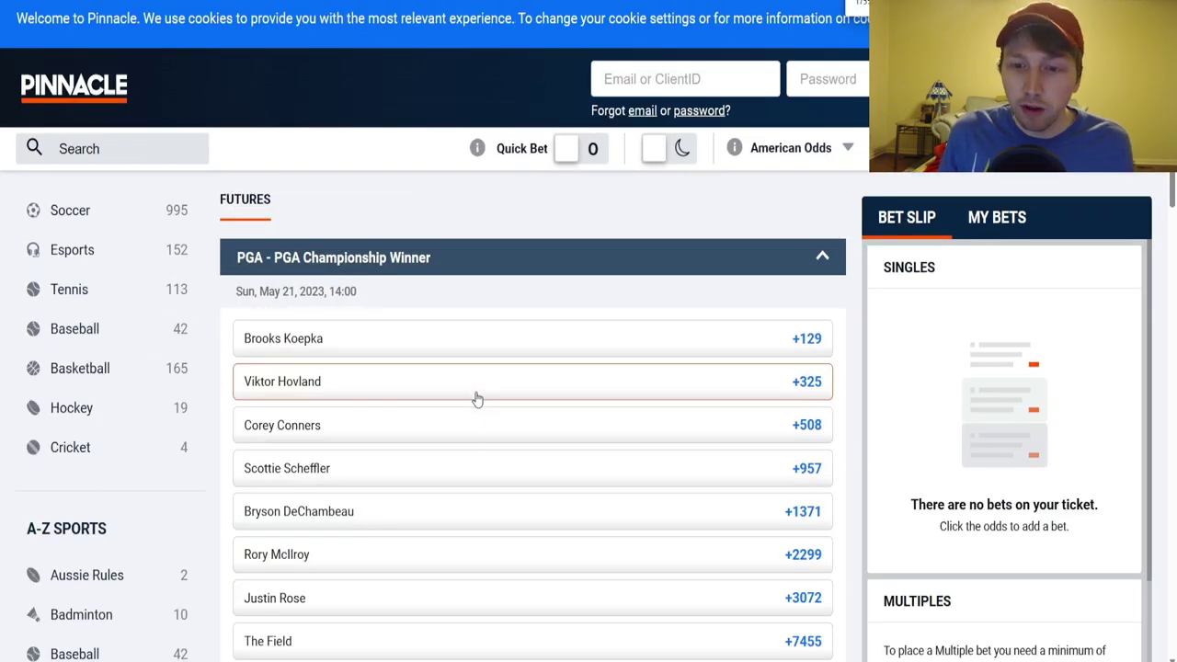
pyautogui.scroll(-1, 473, 395)
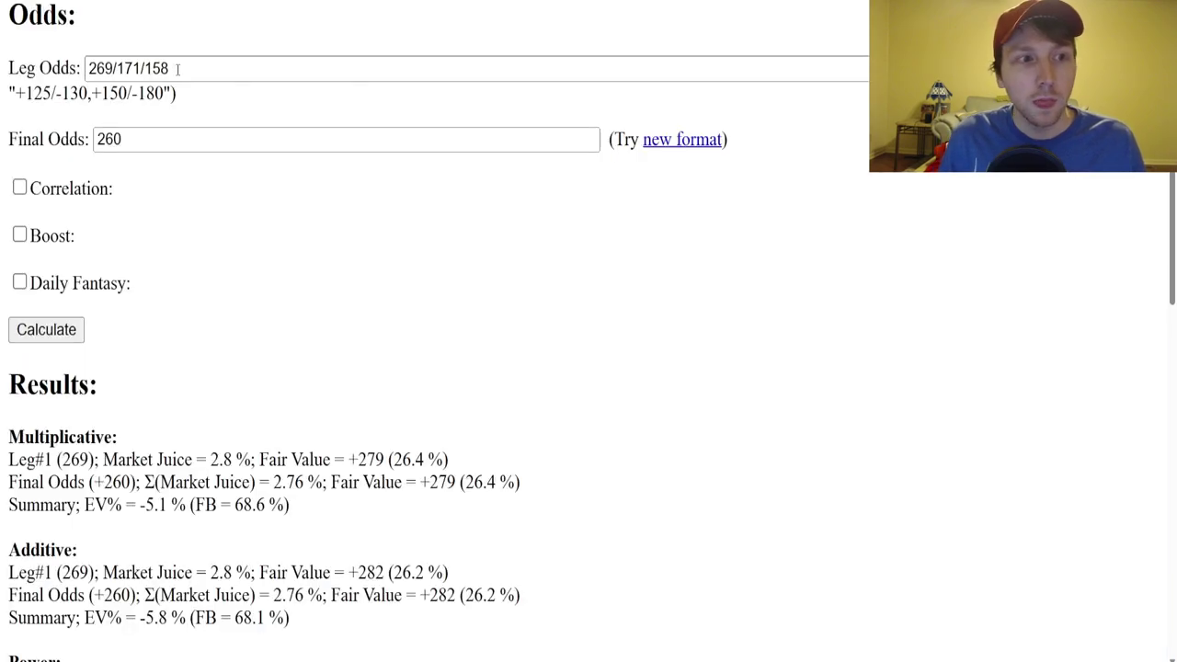
# Paste leg odds 129/325/508/957/1371/2299/3072/7455, set final odds 145 and calculate (-1.4% EV).
pyautogui.moveTo(285, 147); pyautogui.dragTo(21, 143)
pyautogui.write('129/325/508/957/1371/2299/3072/7455')
pyautogui.press('Tab')
pyautogui.write('145')
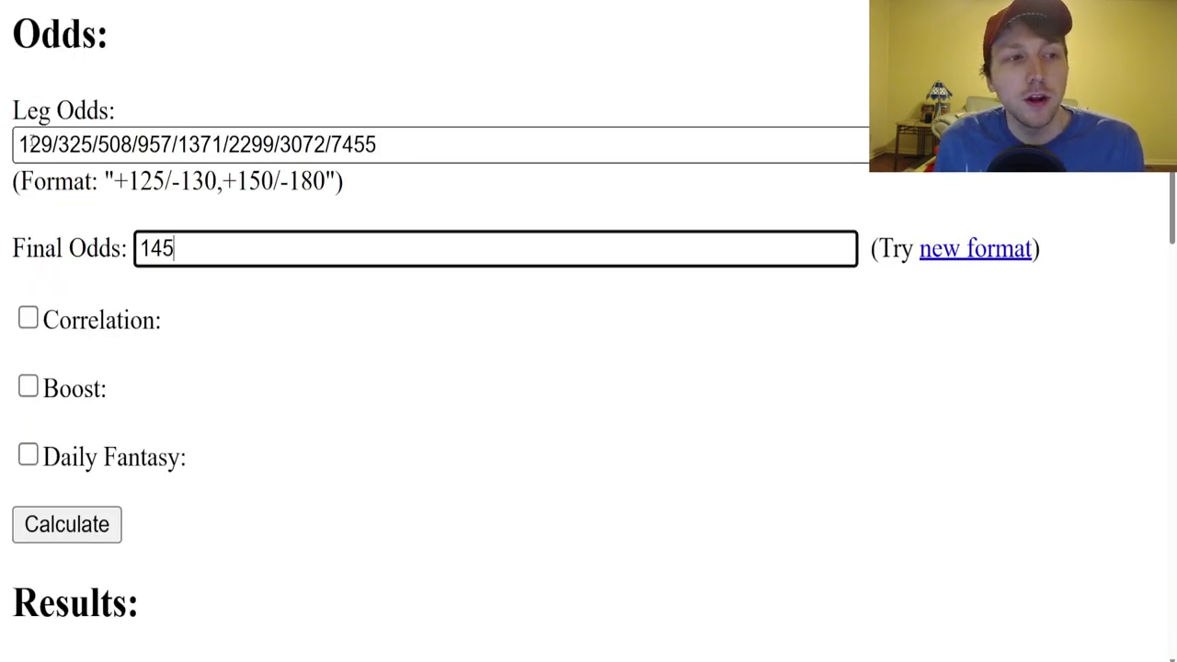
pyautogui.click(20, 144)
pyautogui.press('Tab')
pyautogui.click(193, 256)
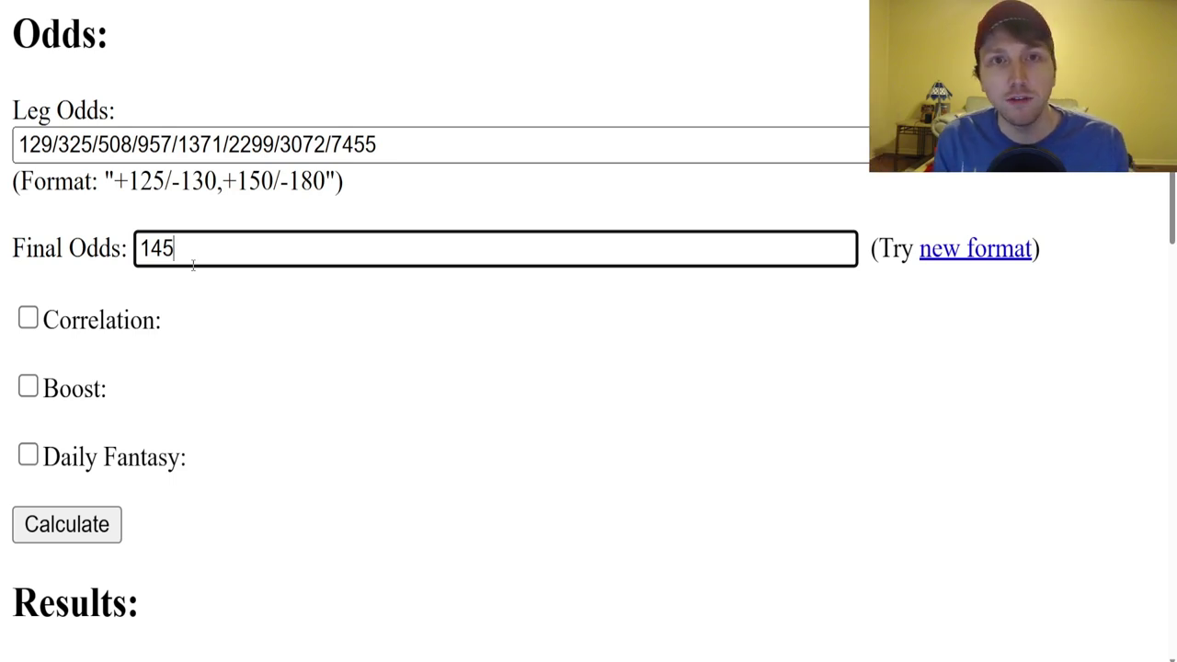
pyautogui.click(79, 539)
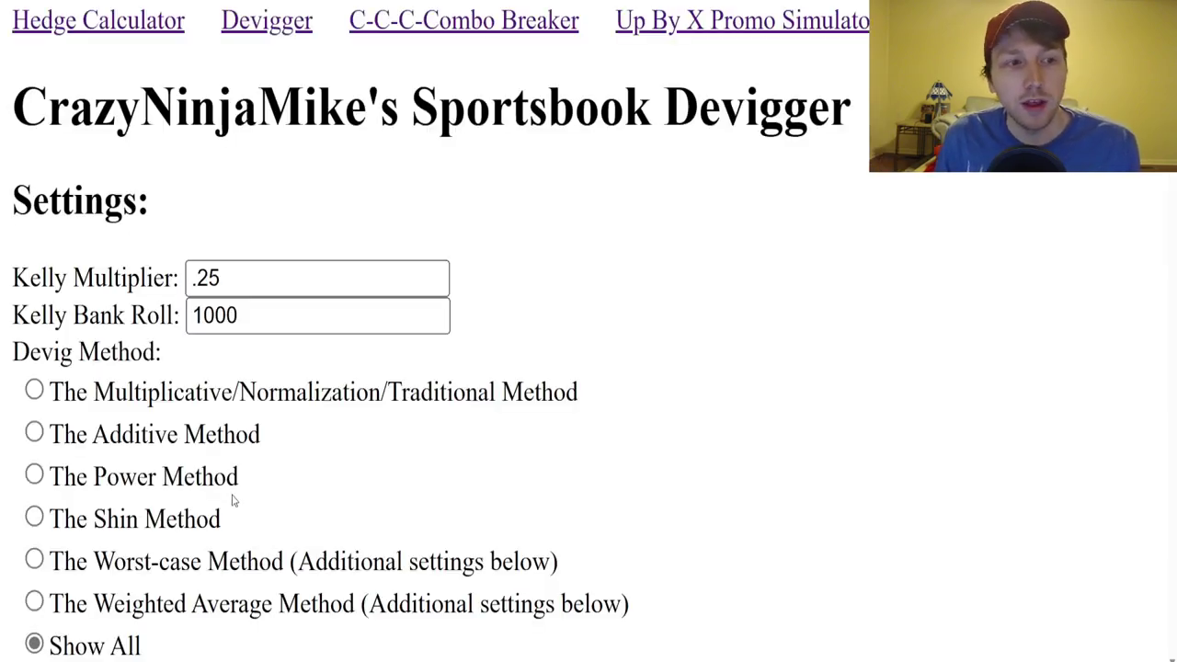
pyautogui.scroll(-4, 248, 493)
pyautogui.scroll(-6, 258, 492)
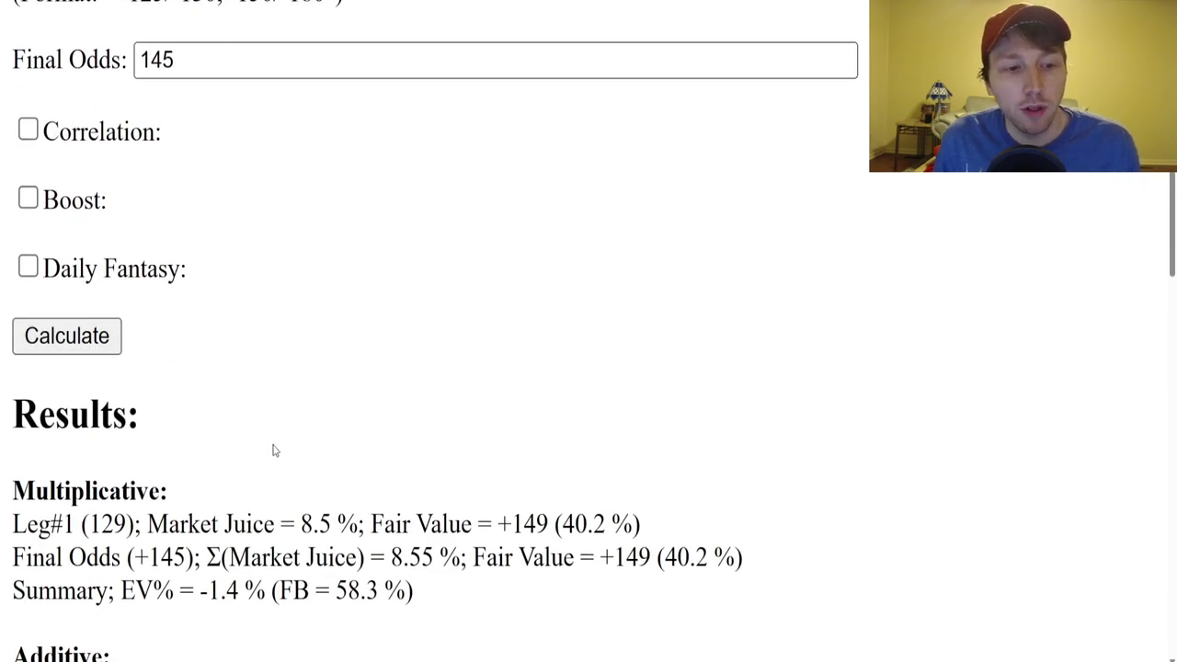
pyautogui.hotkey('ctrl', '-')
pyautogui.hotkey('ctrl', '-')
pyautogui.scroll(-1, 202, 286)
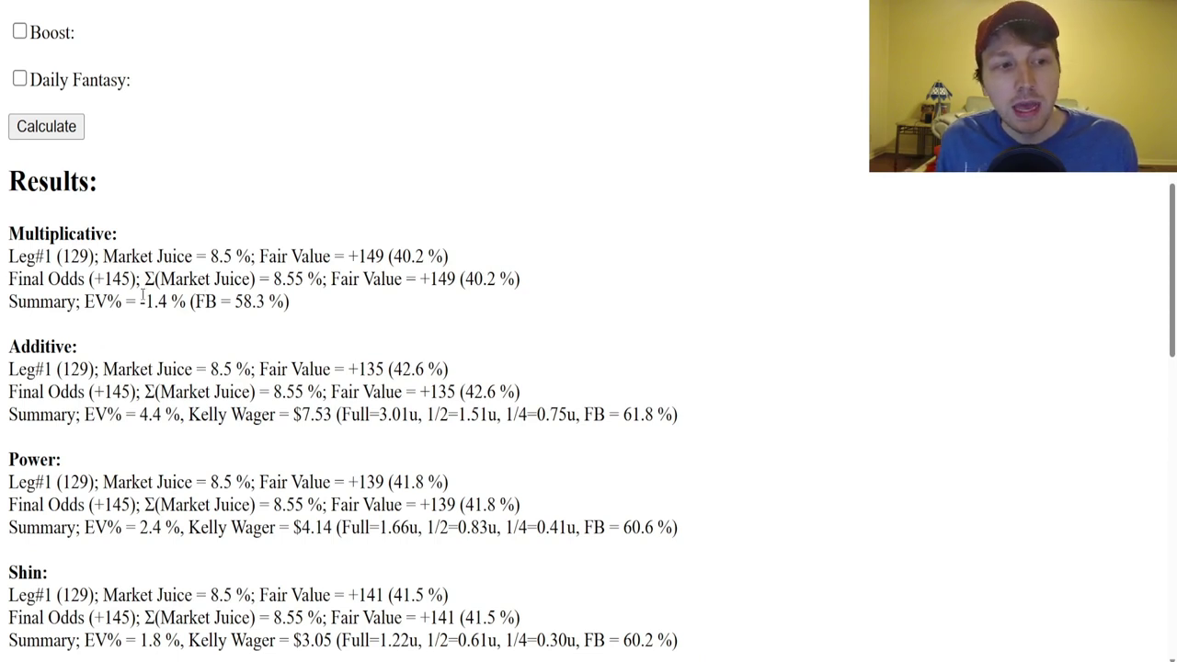
pyautogui.moveTo(140, 296); pyautogui.dragTo(191, 318)
pyautogui.click(200, 331)
pyautogui.click(193, 366)
pyautogui.scroll(3, 159, 347)
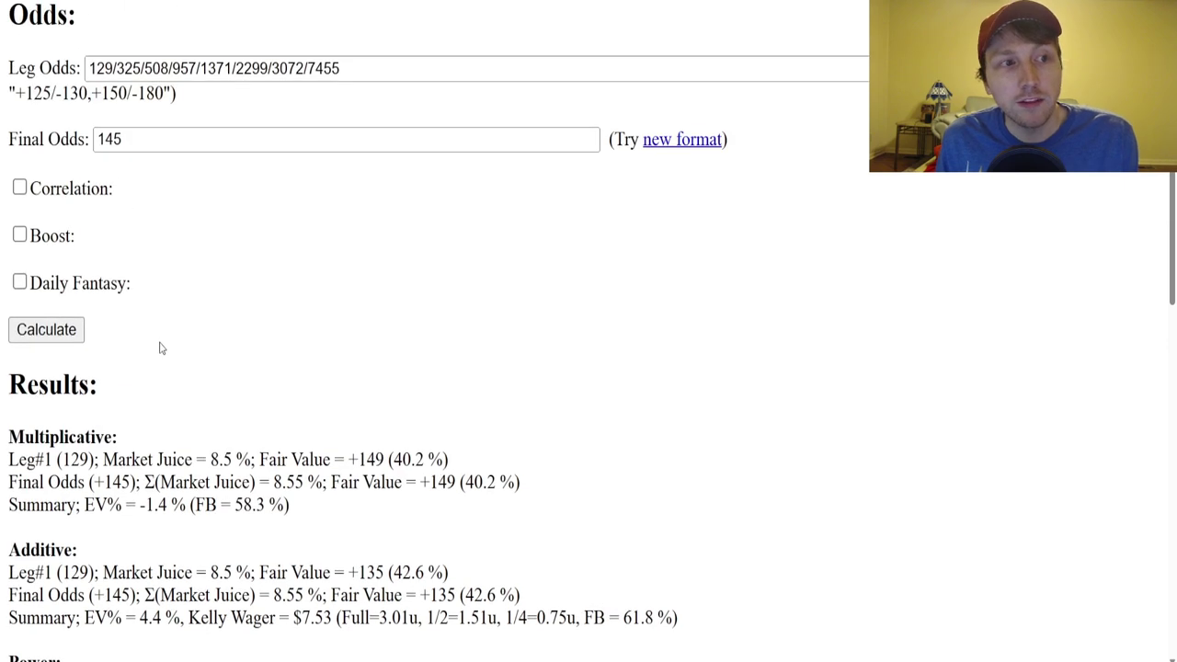
pyautogui.click(112, 72)
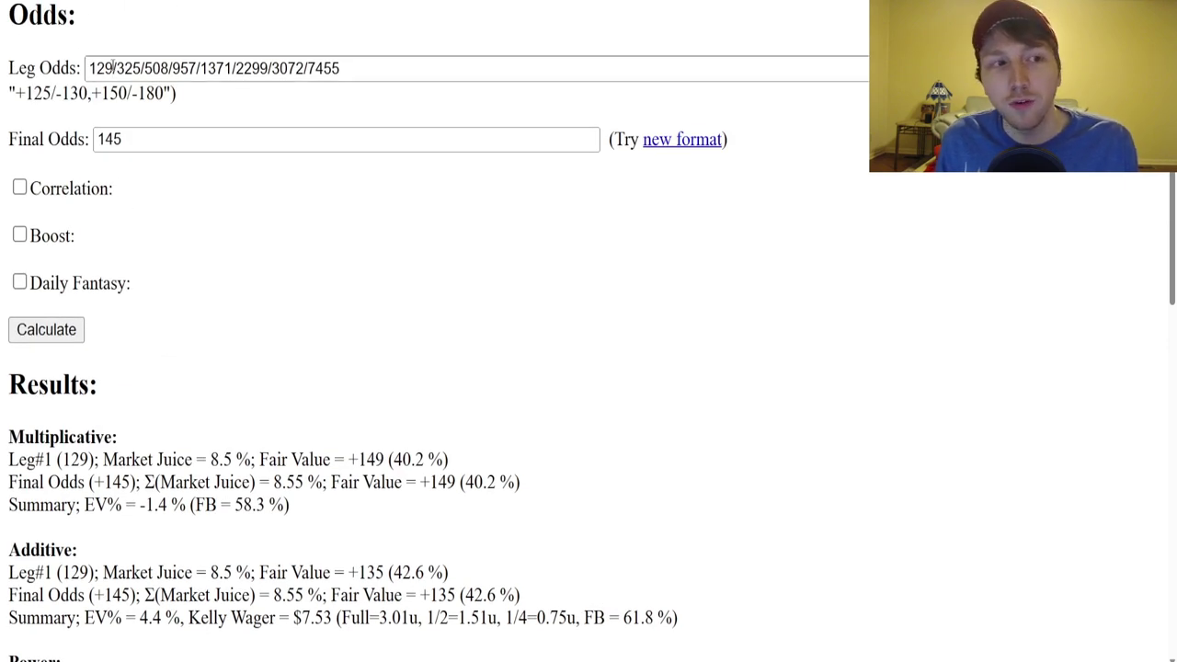
pyautogui.moveTo(113, 68); pyautogui.dragTo(88, 68)
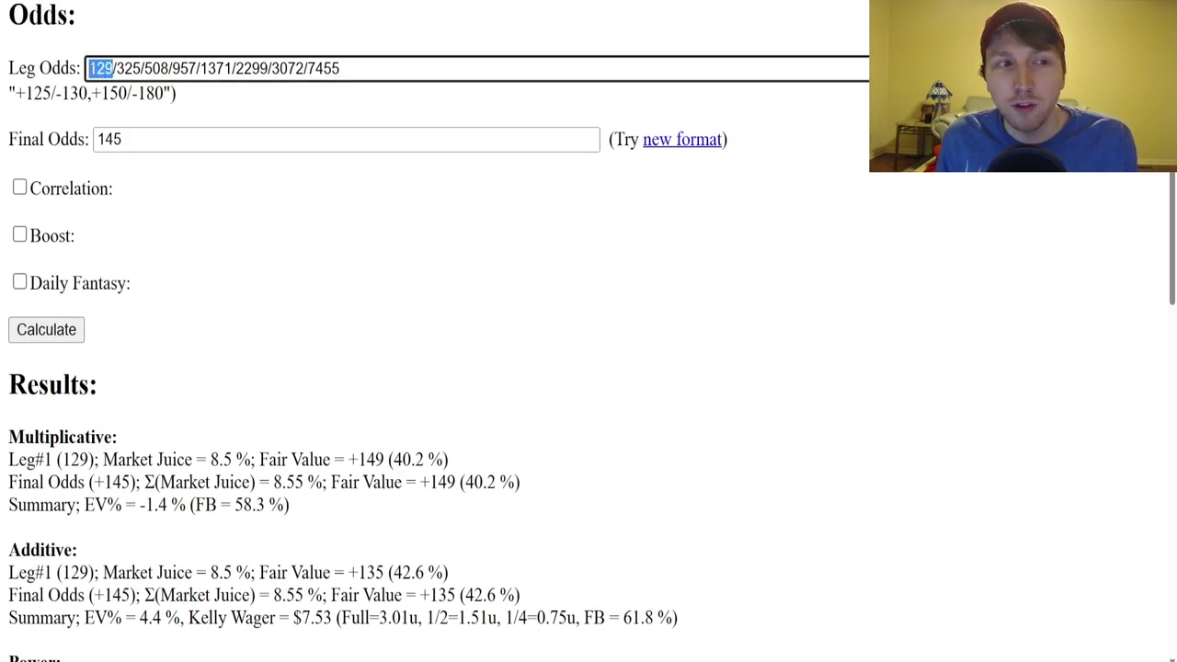
pyautogui.click(125, 139)
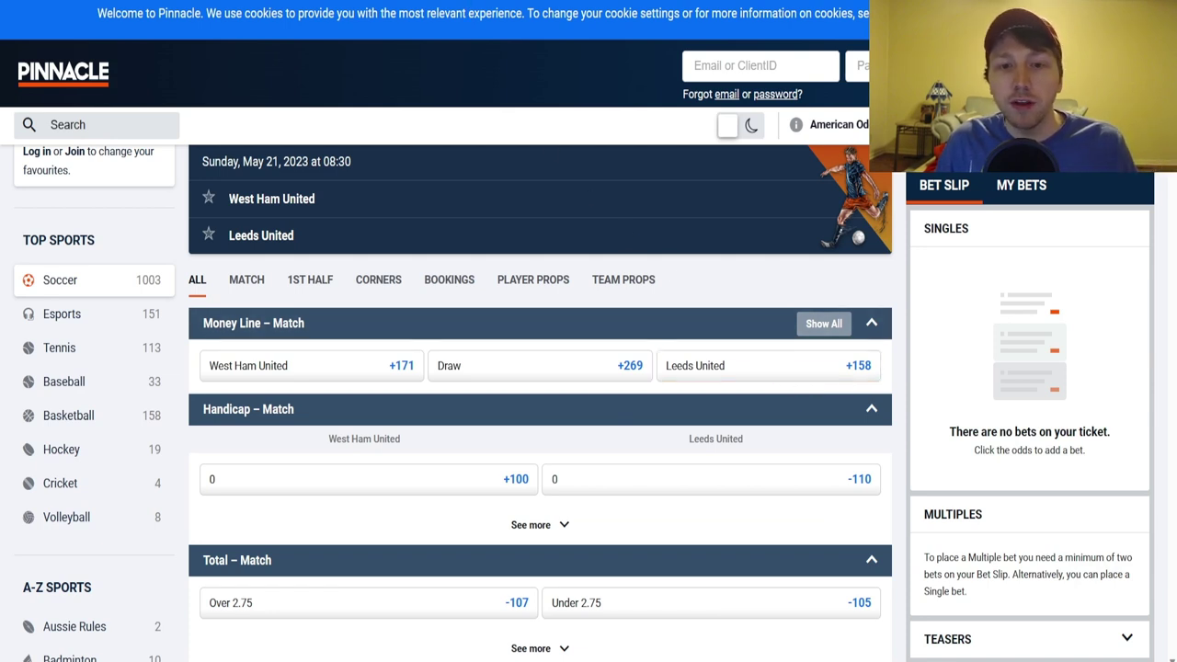
# Complete the first leg as 158/171/269 and add a comma for the next leg.
pyautogui.hotkey('alt', 'Tab')
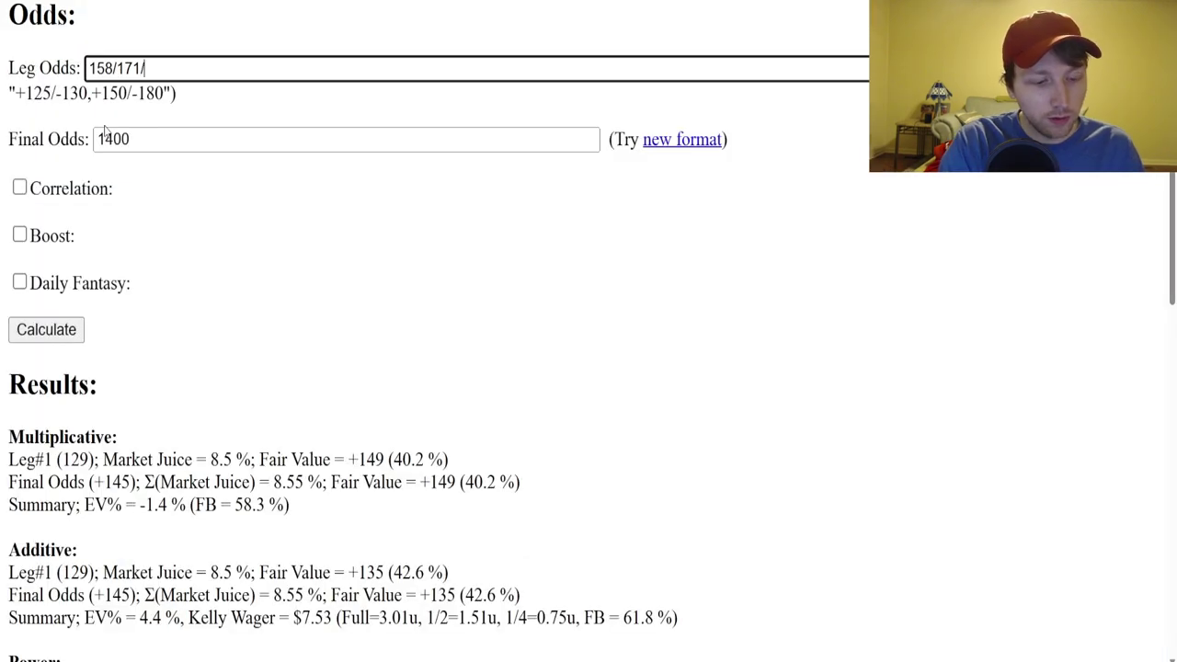
pyautogui.write('269')
pyautogui.hotkey('alt', 'Tab')
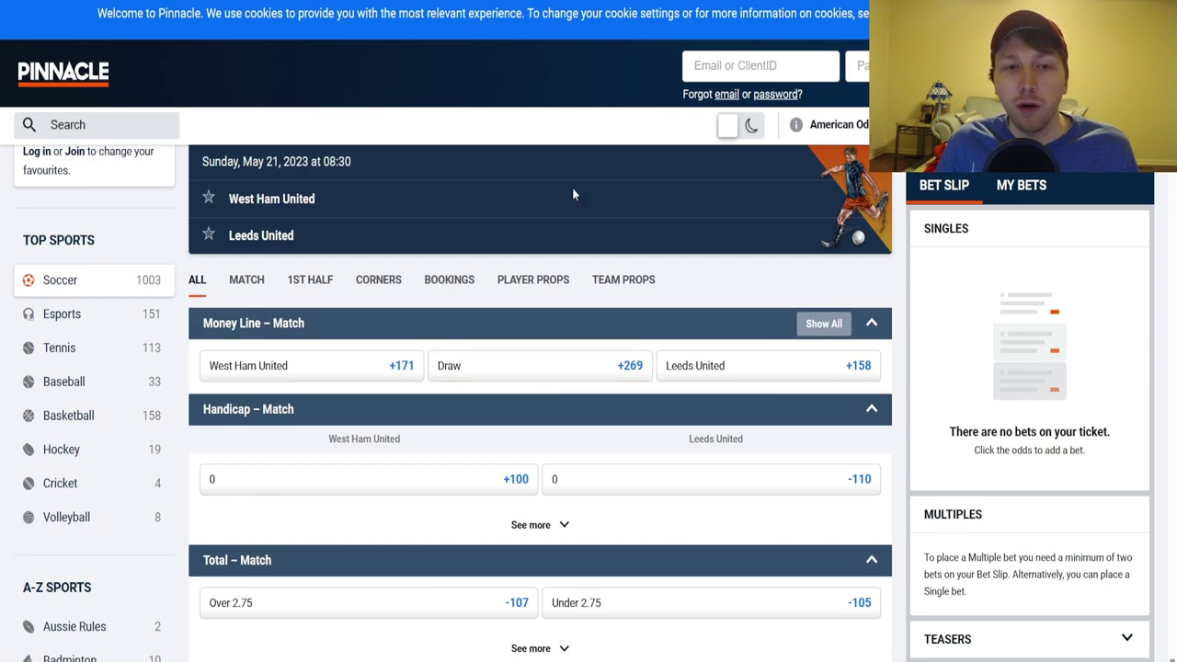
pyautogui.hotkey('alt', 'Tab')
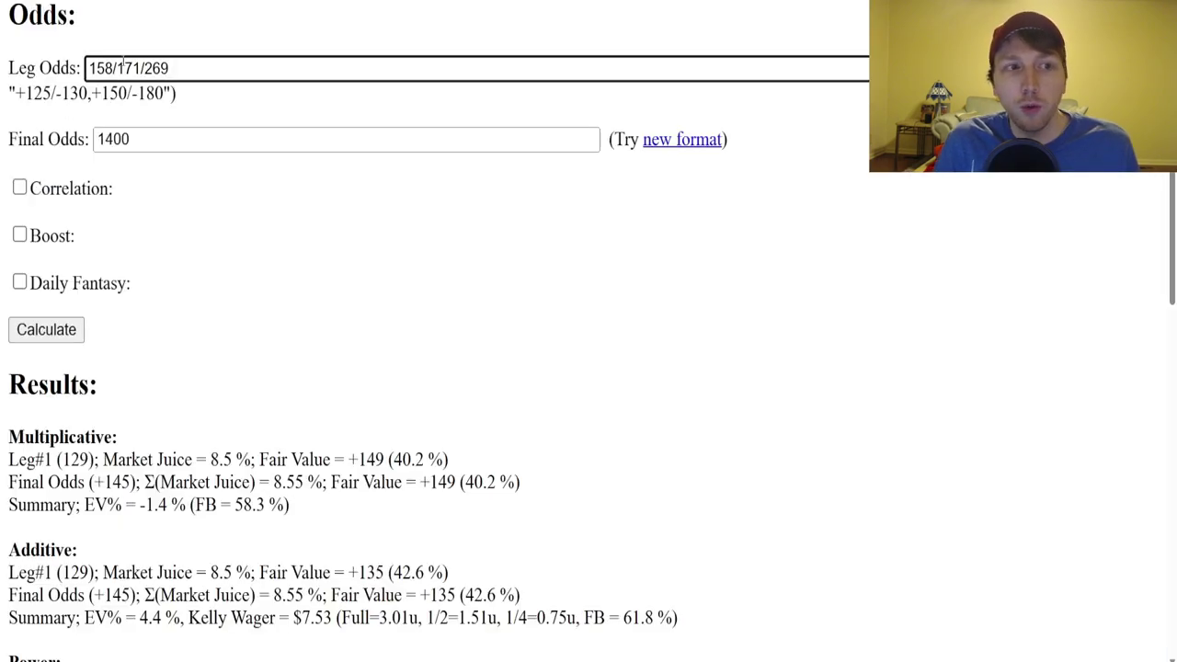
pyautogui.moveTo(116, 68); pyautogui.dragTo(88, 68)
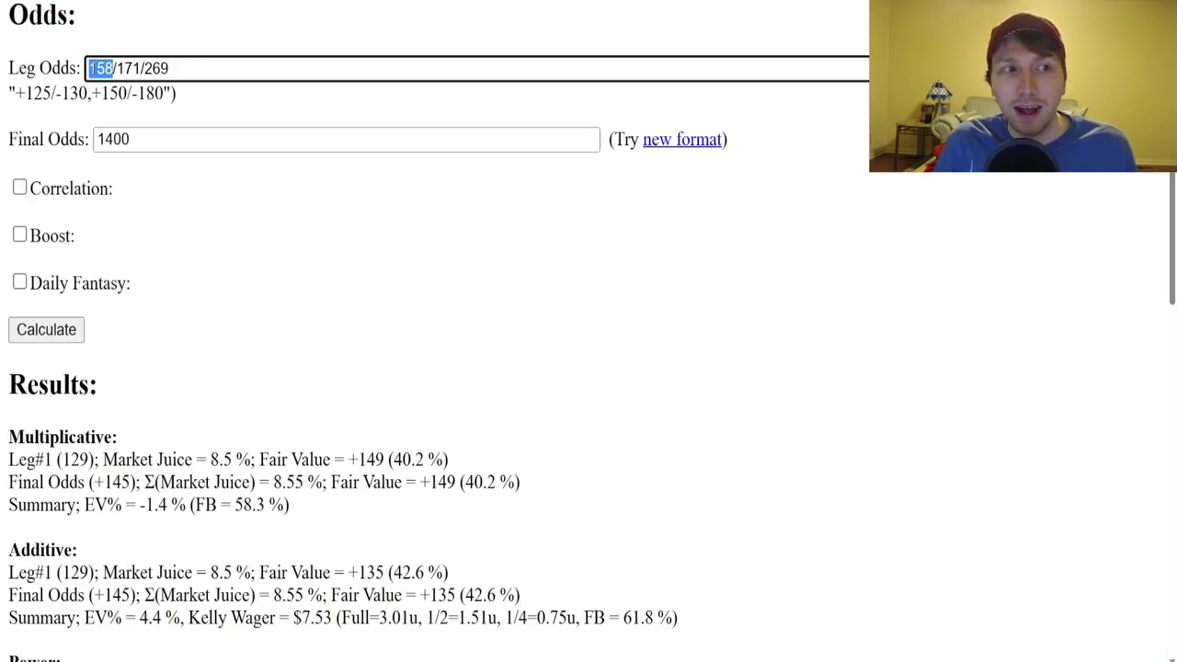
pyautogui.click(174, 68)
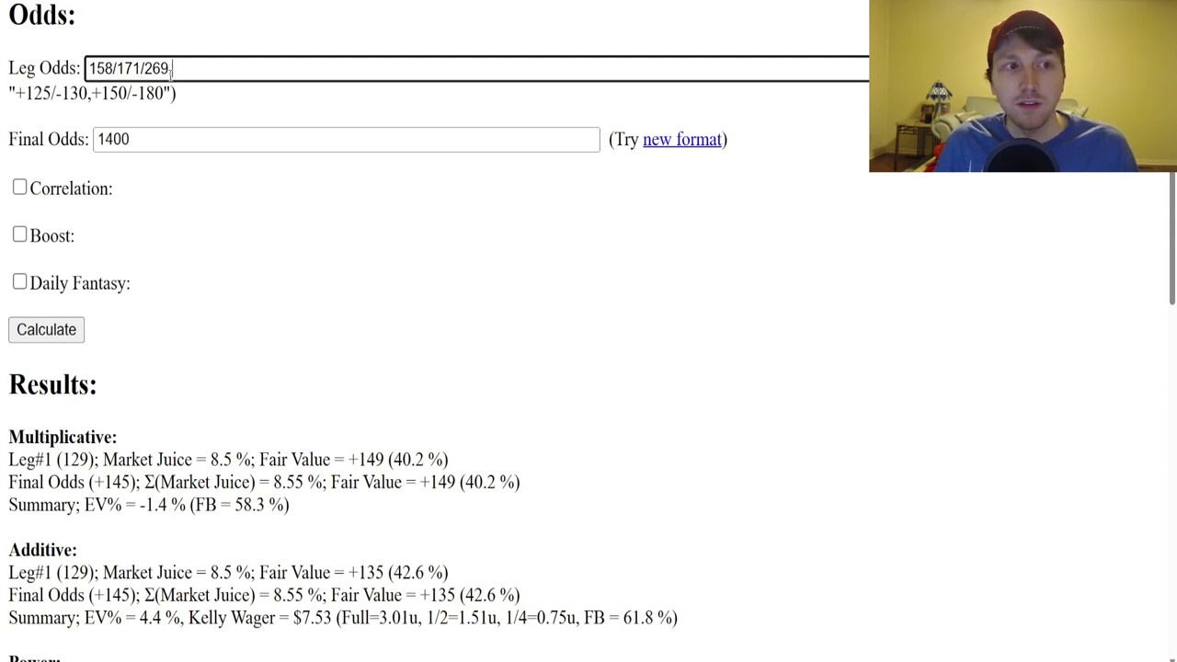
pyautogui.write(',')
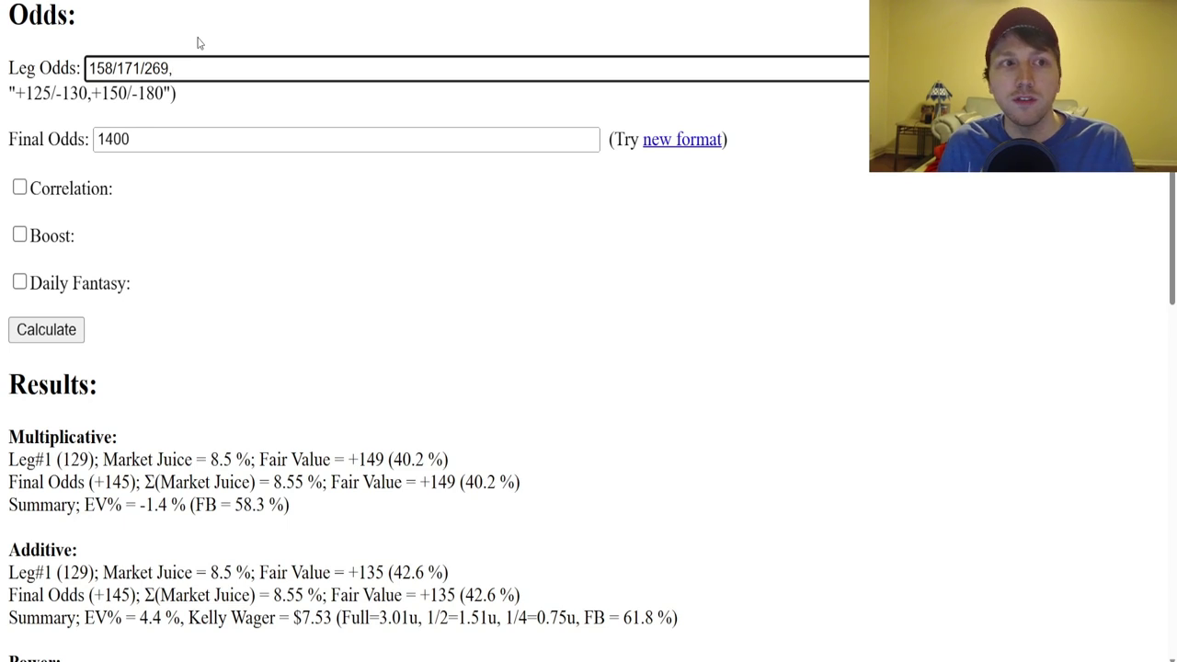
# Check the Lecce soccer boost on the sportsbook, then return to Pinnacle's match odds.
pyautogui.hotkey('ctrl', 'Tab')
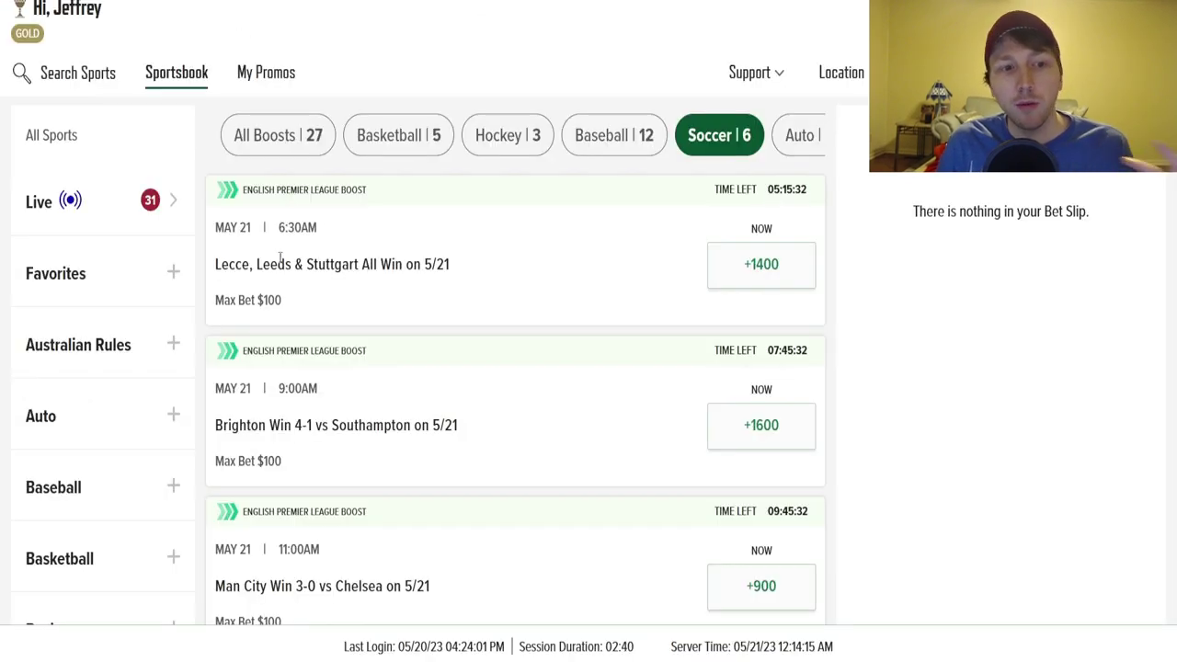
pyautogui.moveTo(250, 264); pyautogui.dragTo(215, 265)
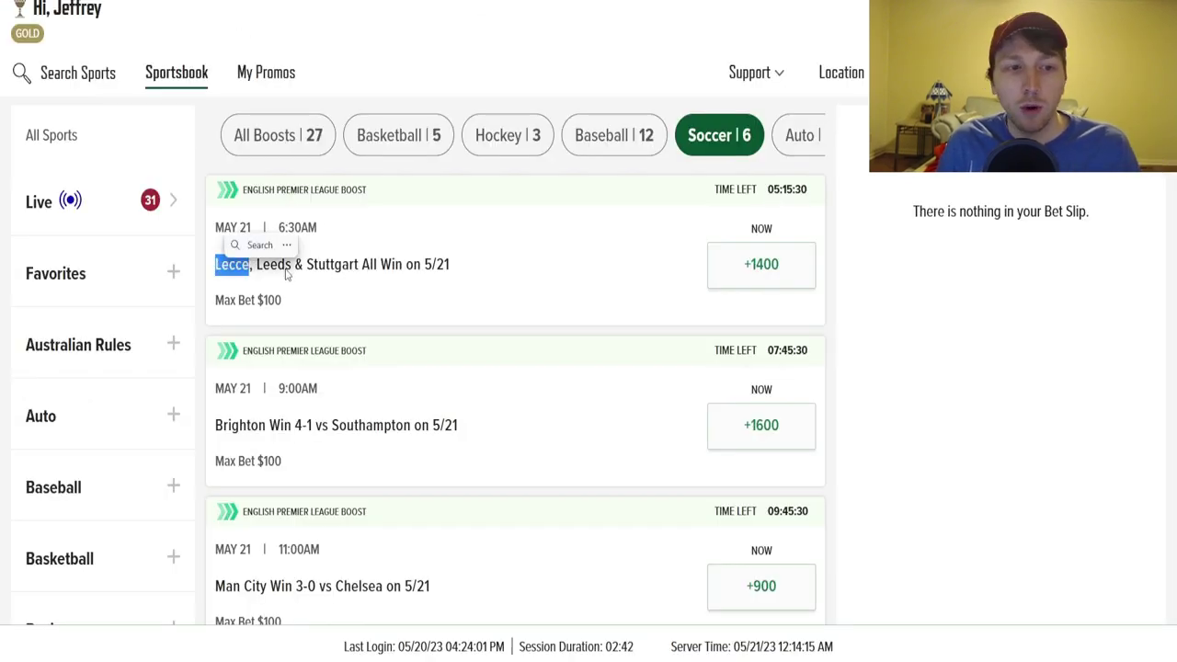
pyautogui.hotkey('ctrl', 'Tab')
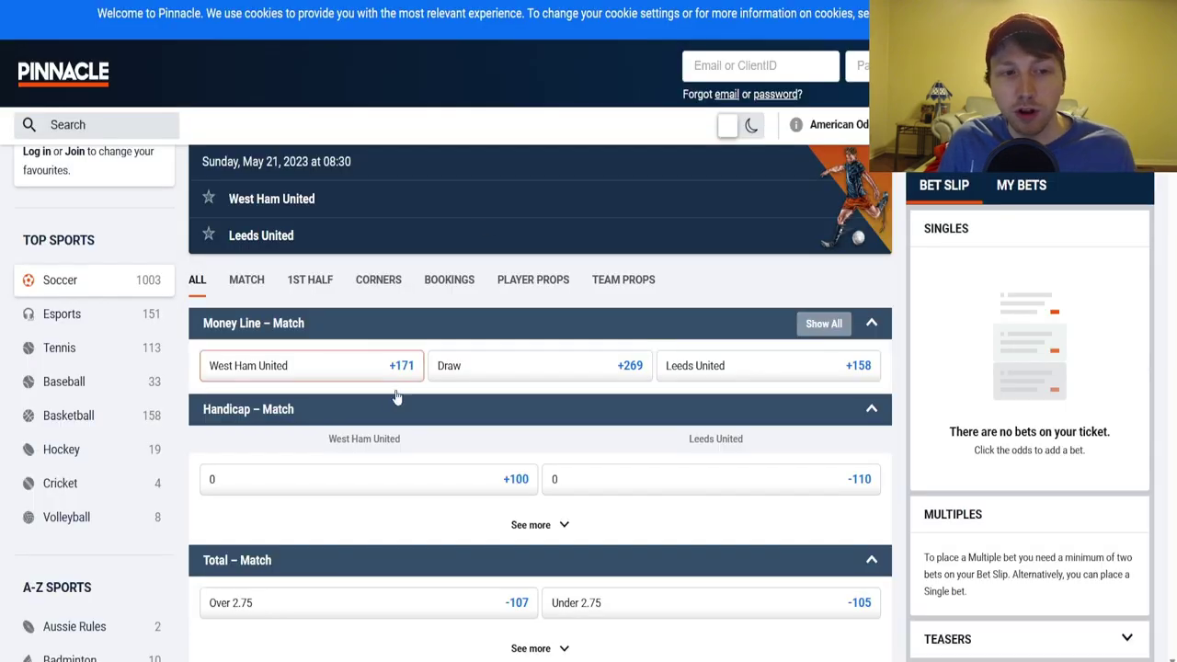
# Go back in Pinnacle to the soccer section and bring up its list of leagues.
pyautogui.hotkey('alt', 'Left')
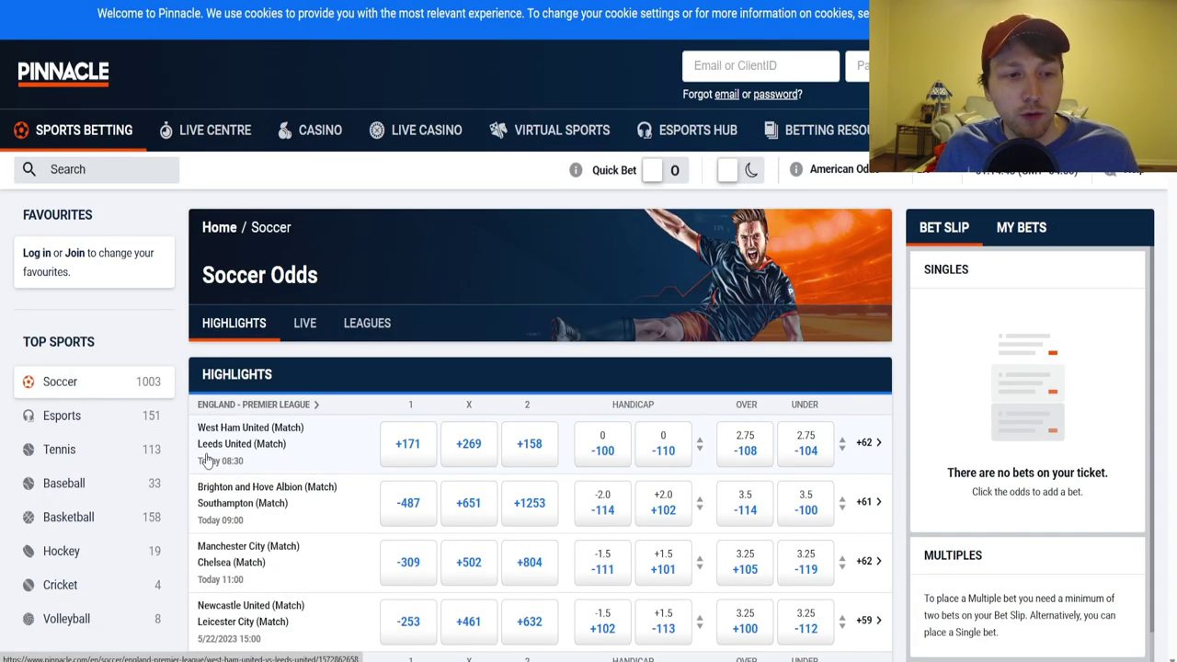
pyautogui.hotkey('alt', 'Left')
pyautogui.scroll(-2, 331, 376)
pyautogui.scroll(2, 302, 348)
pyautogui.click(128, 381)
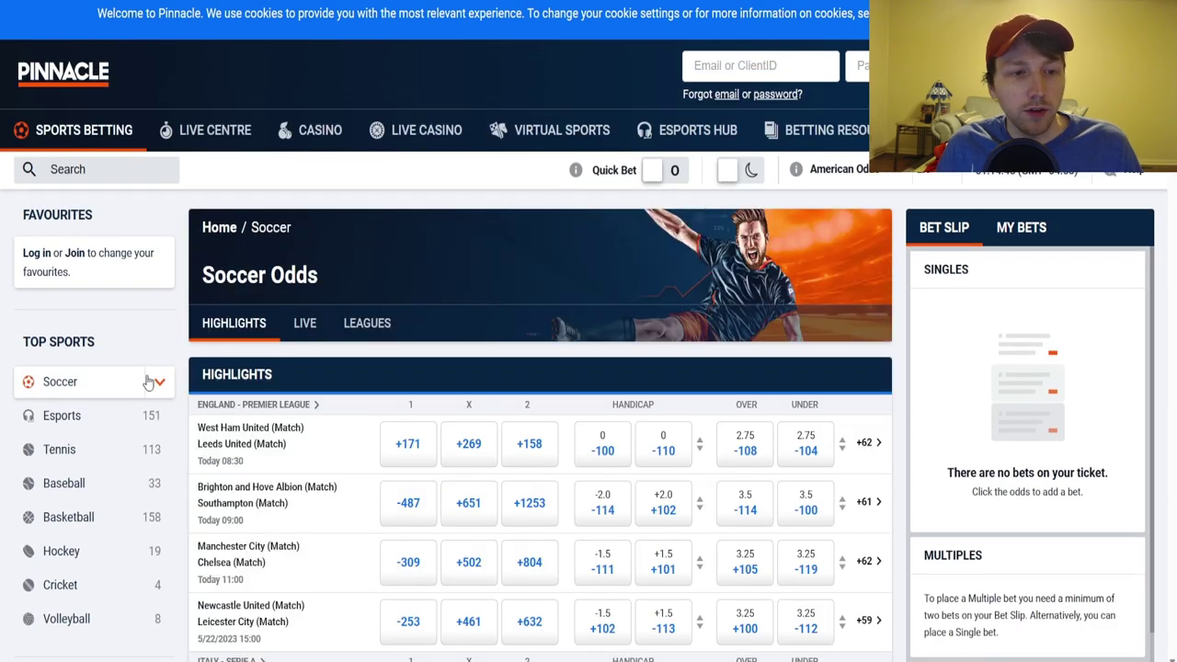
pyautogui.click(364, 324)
# Open Italy - Serie A, find Lecce, and show Lecce vs Spezia odds: +125, +218, +272.
pyautogui.scroll(-5, 342, 452)
pyautogui.hotkey('ctrl', '-')
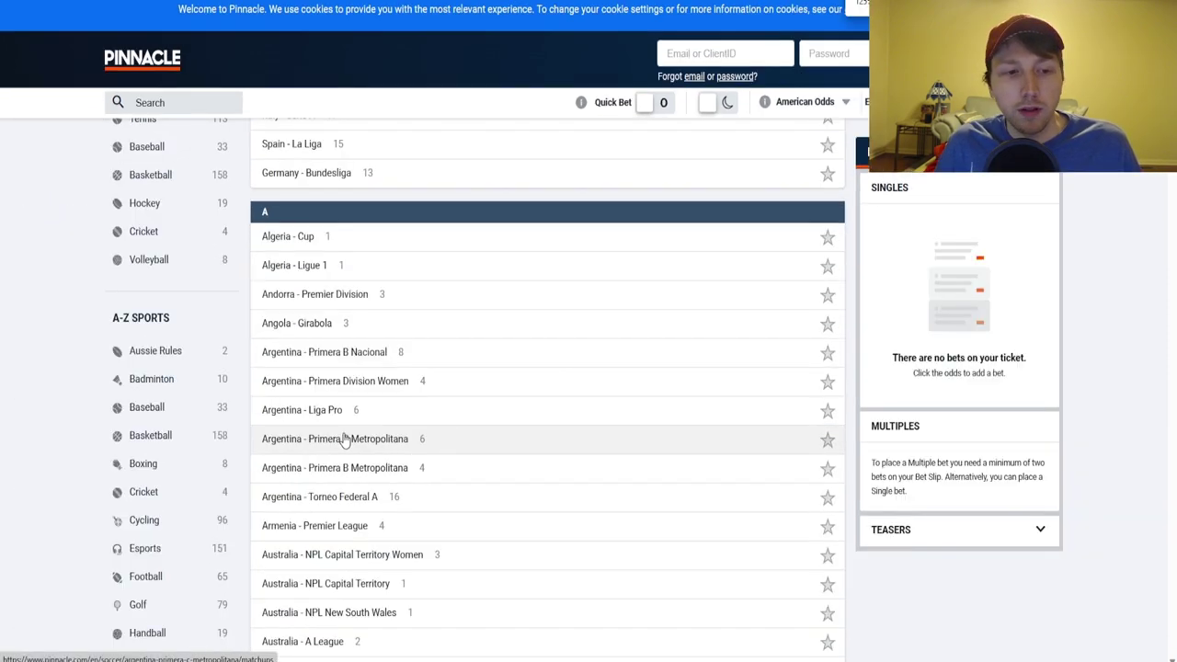
pyautogui.scroll(1, 531, 443)
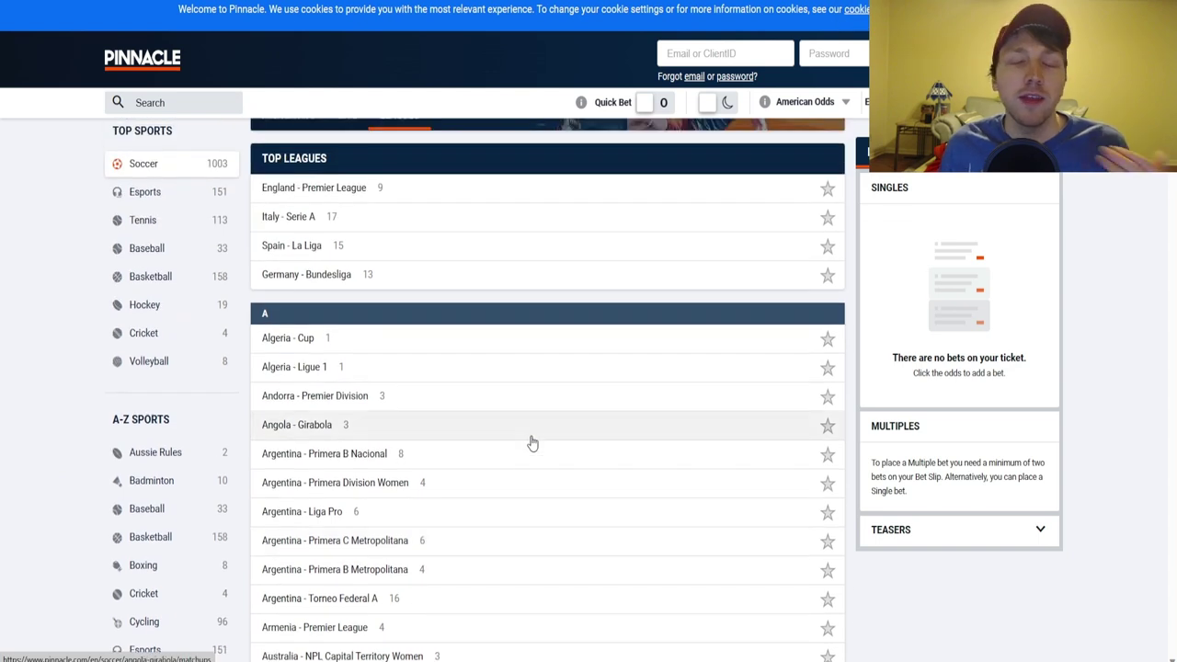
pyautogui.click(371, 216)
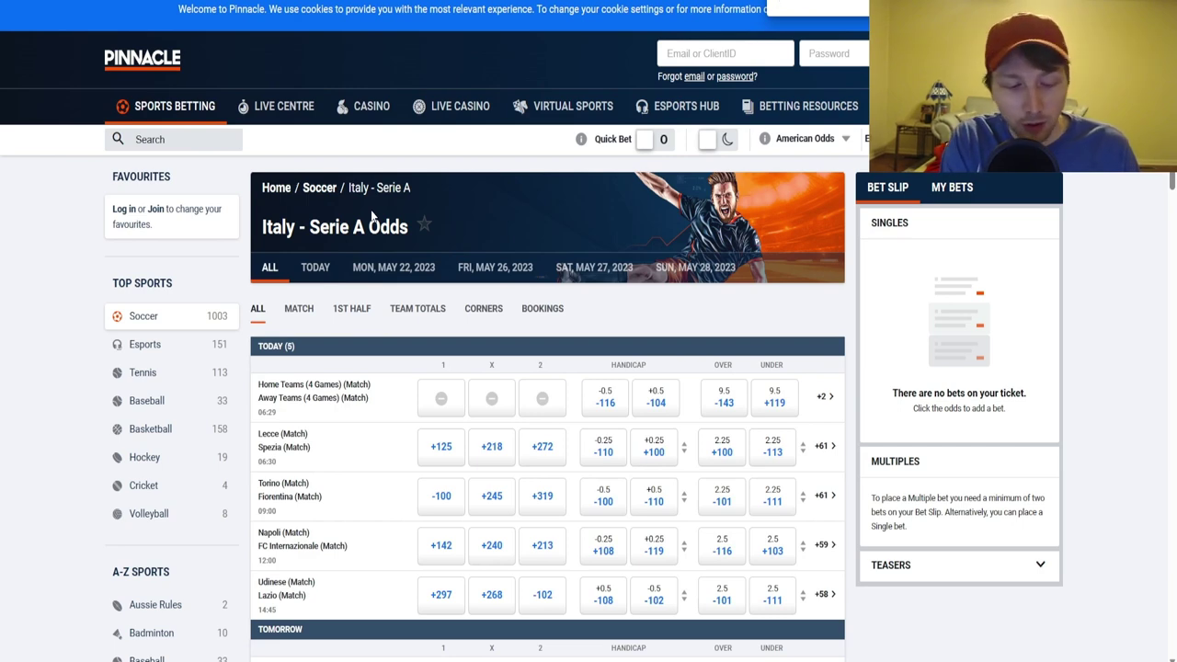
pyautogui.write('lecc')
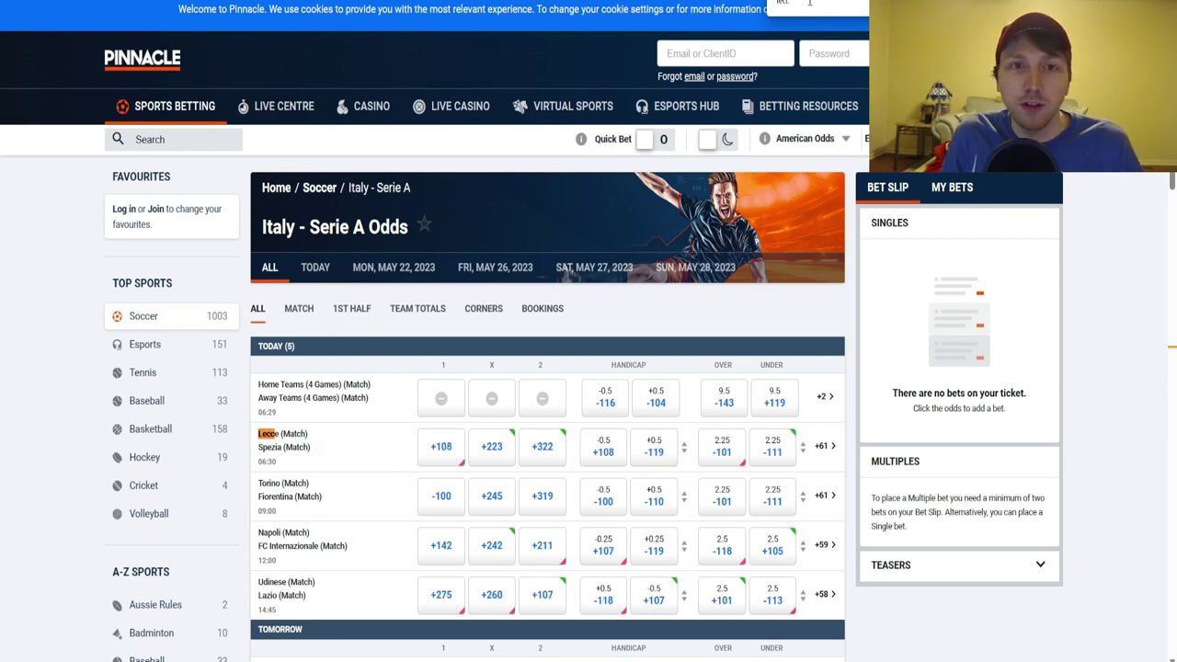
pyautogui.click(307, 449)
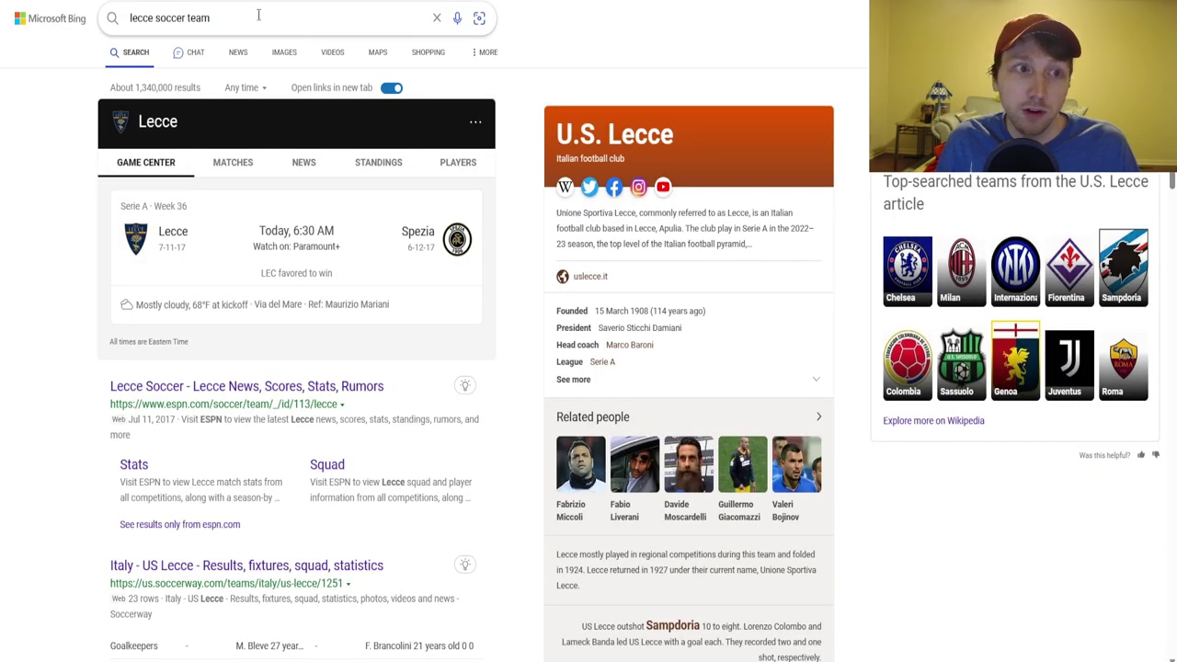
# Search Bing for 'stuttgart team' to confirm VfB Stuttgart plays in the Bundesliga.
pyautogui.click(258, 15)
pyautogui.write('stuttgart')
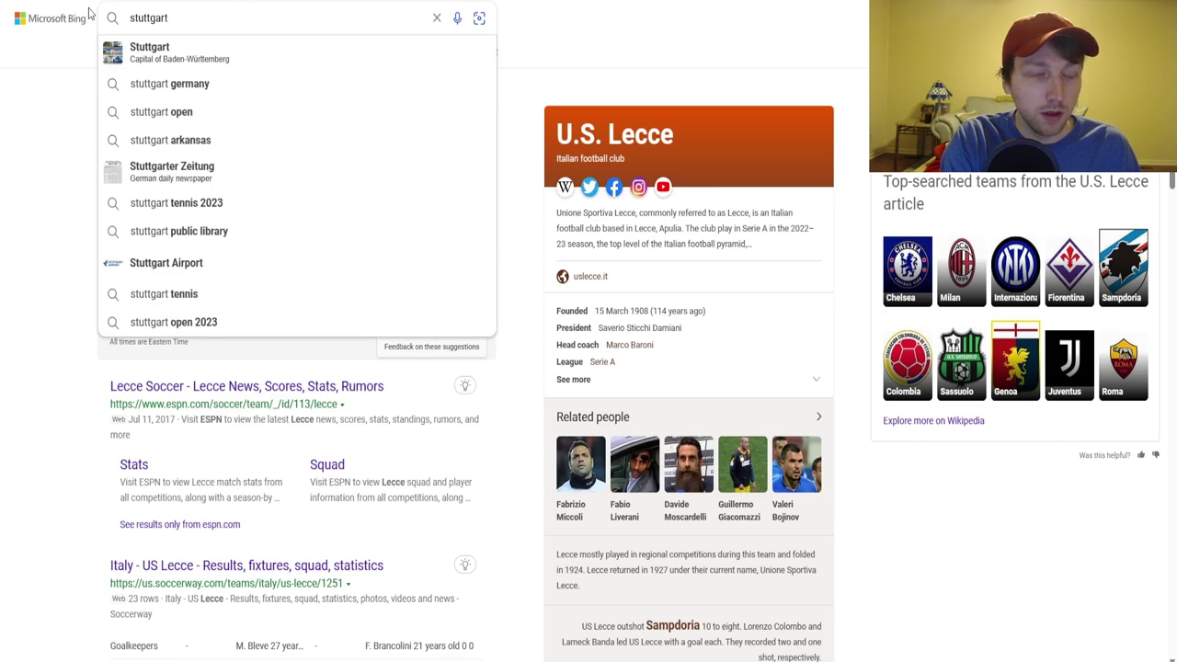
pyautogui.write(' team')
pyautogui.press('Return')
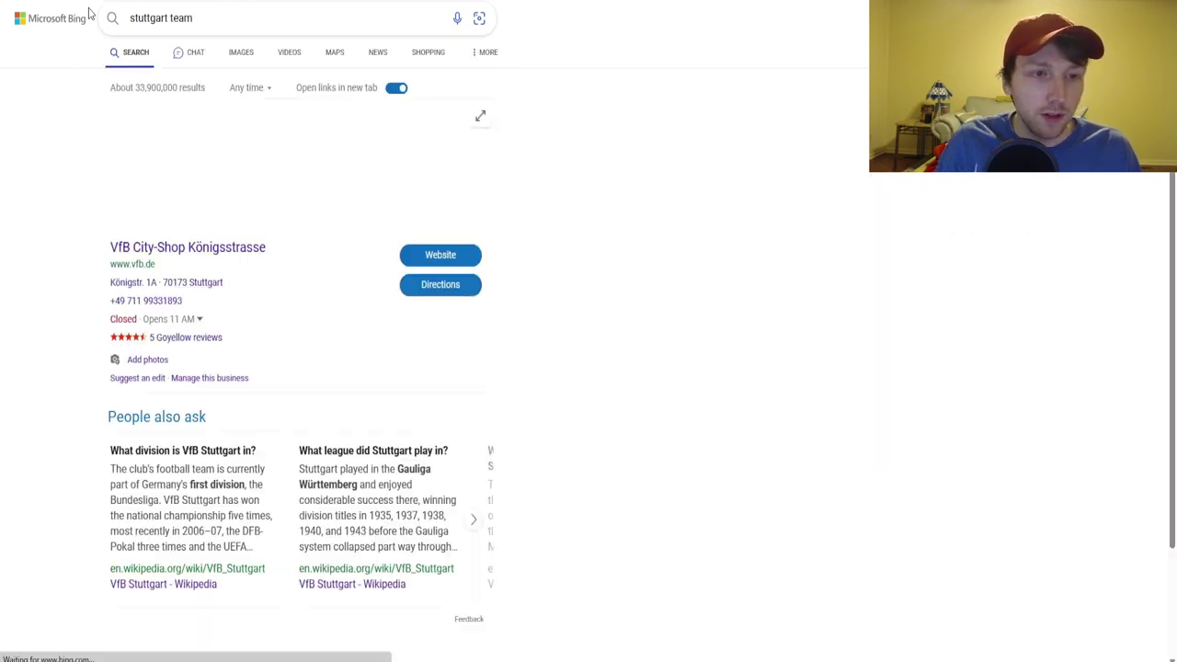
pyautogui.scroll(-3, 176, 413)
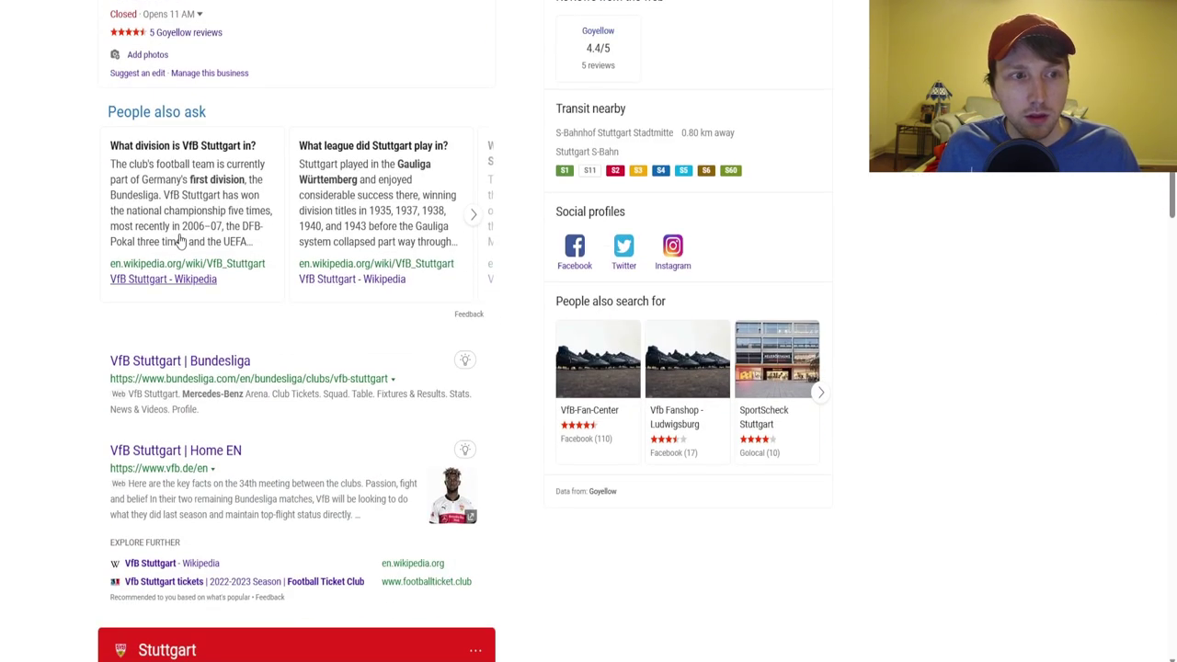
pyautogui.scroll(1, 170, 172)
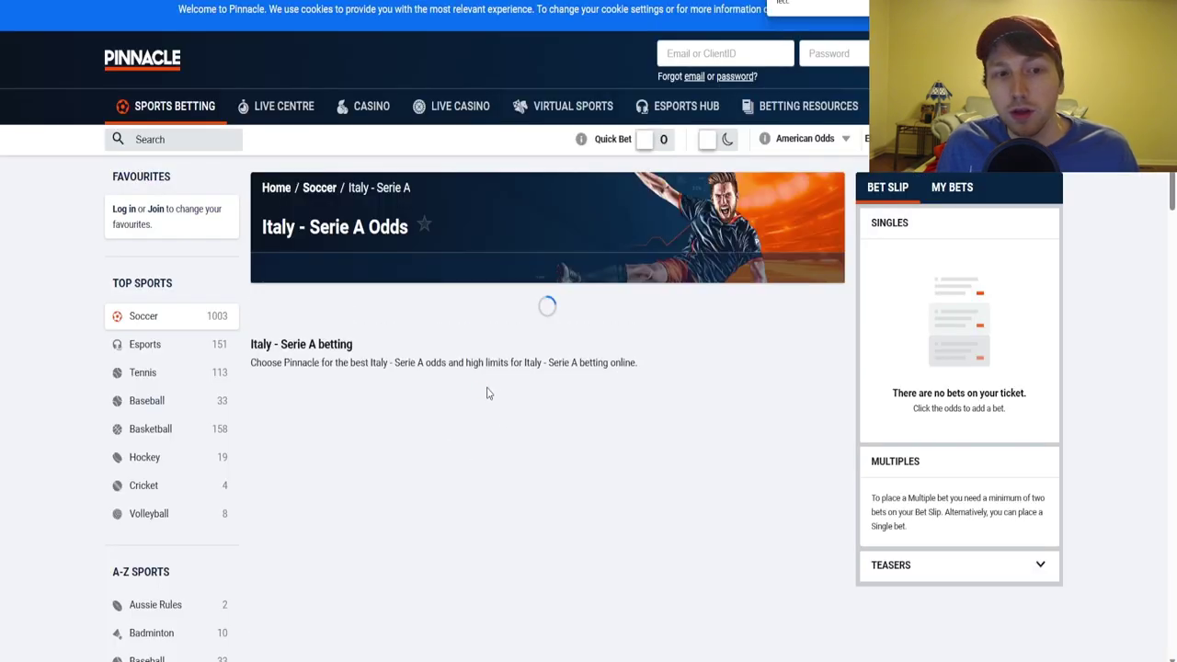
# Open Germany - Bundesliga's Mainz 05 vs Stuttgart odds: Mainz +175, Draw +267, Stuttgart +156.
pyautogui.click(184, 315)
pyautogui.scroll(-2, 231, 334)
pyautogui.click(355, 279)
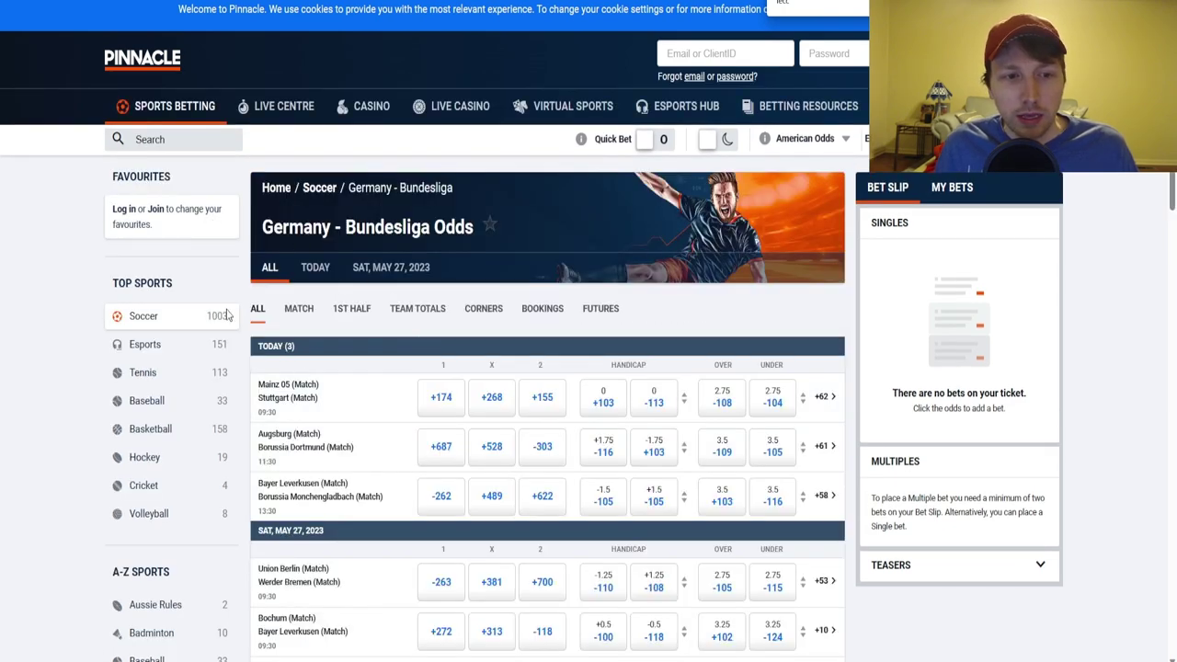
pyautogui.scroll(-3, 387, 415)
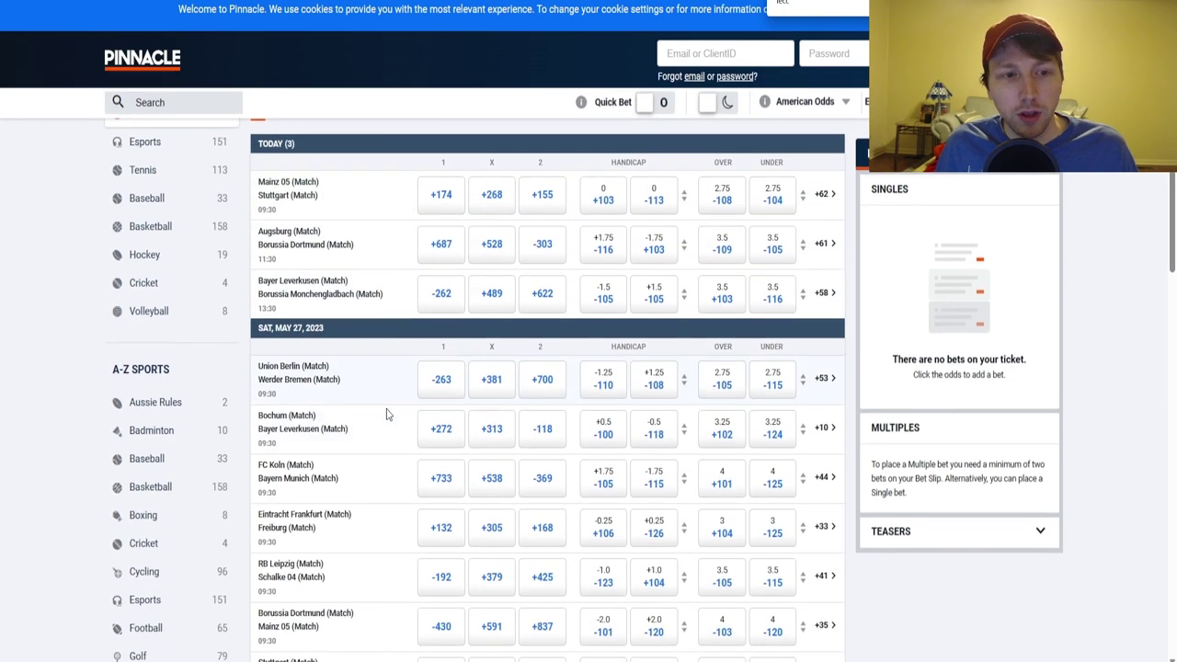
pyautogui.click(346, 199)
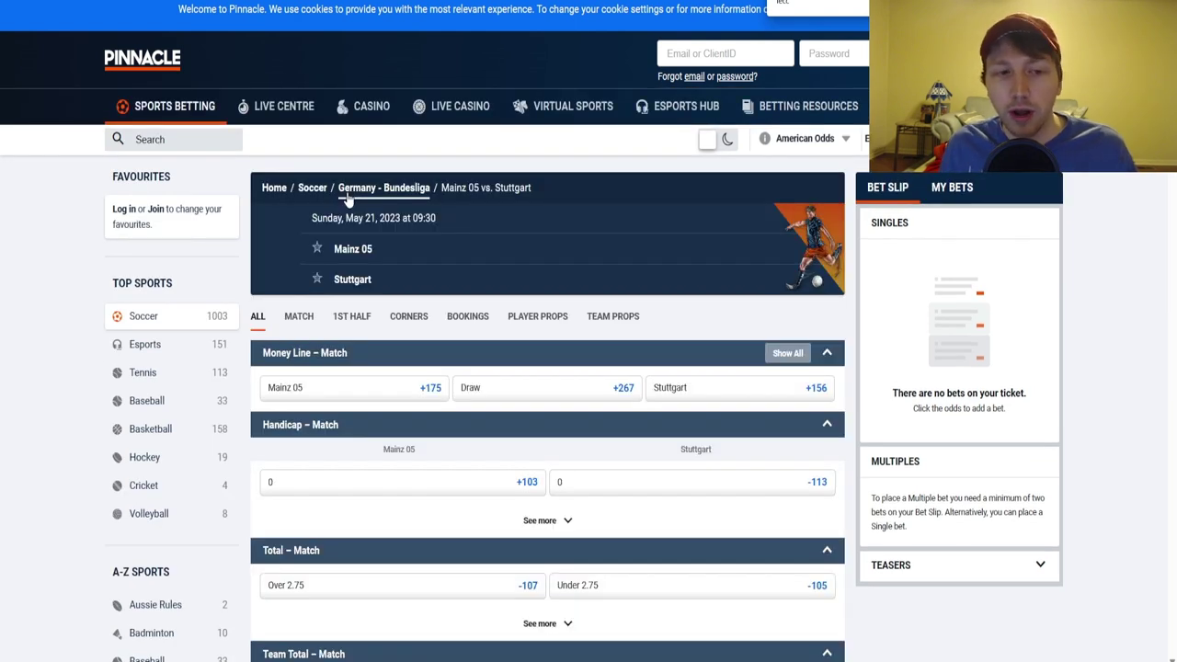
pyautogui.scroll(-1, 662, 386)
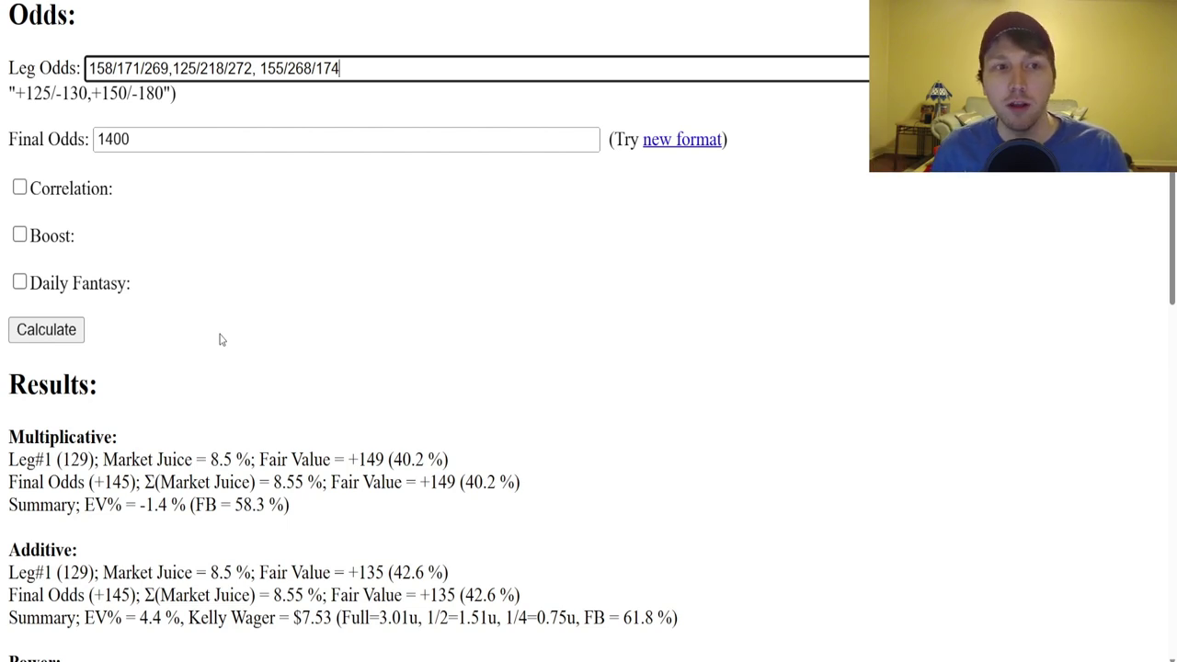
# Calculate the three-leg +1400 parlay and zoom out to read its negative EV results.
pyautogui.click(92, 333)
pyautogui.scroll(-4, 225, 395)
pyautogui.hotkey('ctrl', '-')
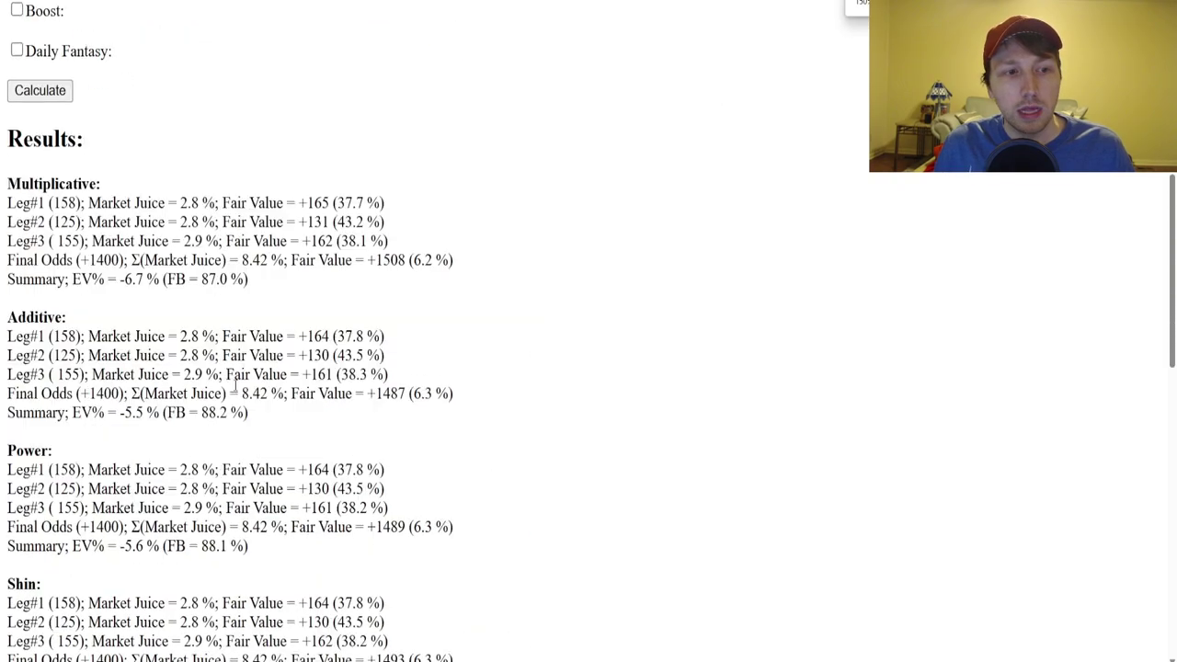
pyautogui.hotkey('ctrl', '-')
pyautogui.scroll(1, 235, 387)
pyautogui.hotkey('ctrl', '+')
pyautogui.hotkey('ctrl', '+')
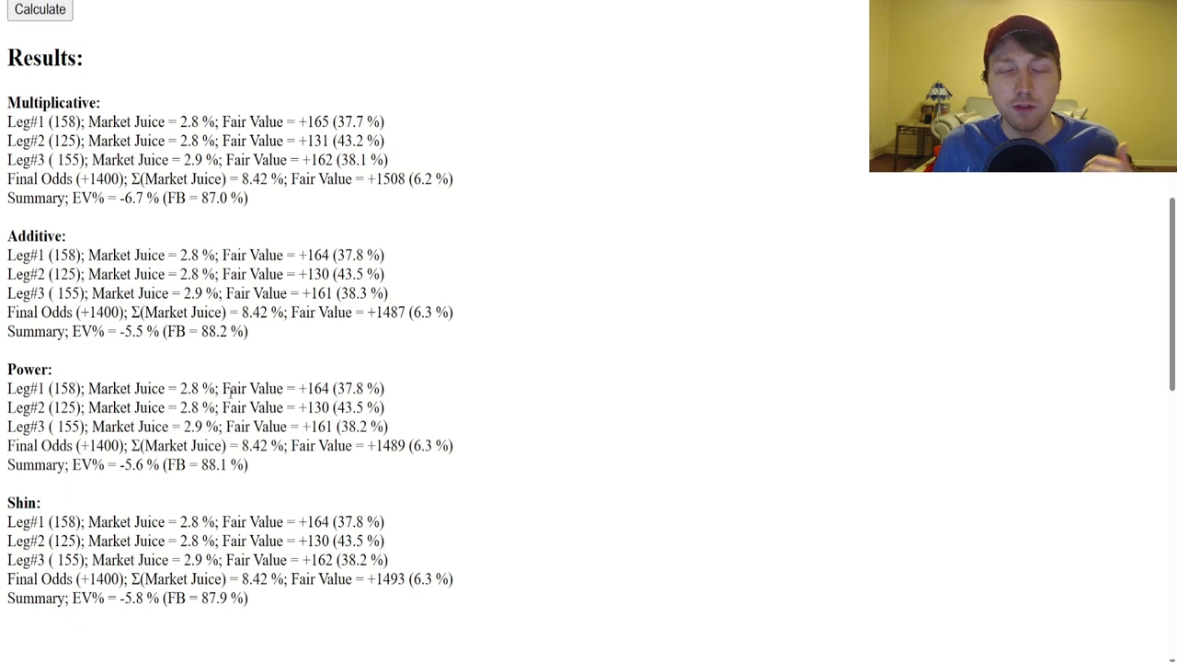
pyautogui.scroll(3, 267, 375)
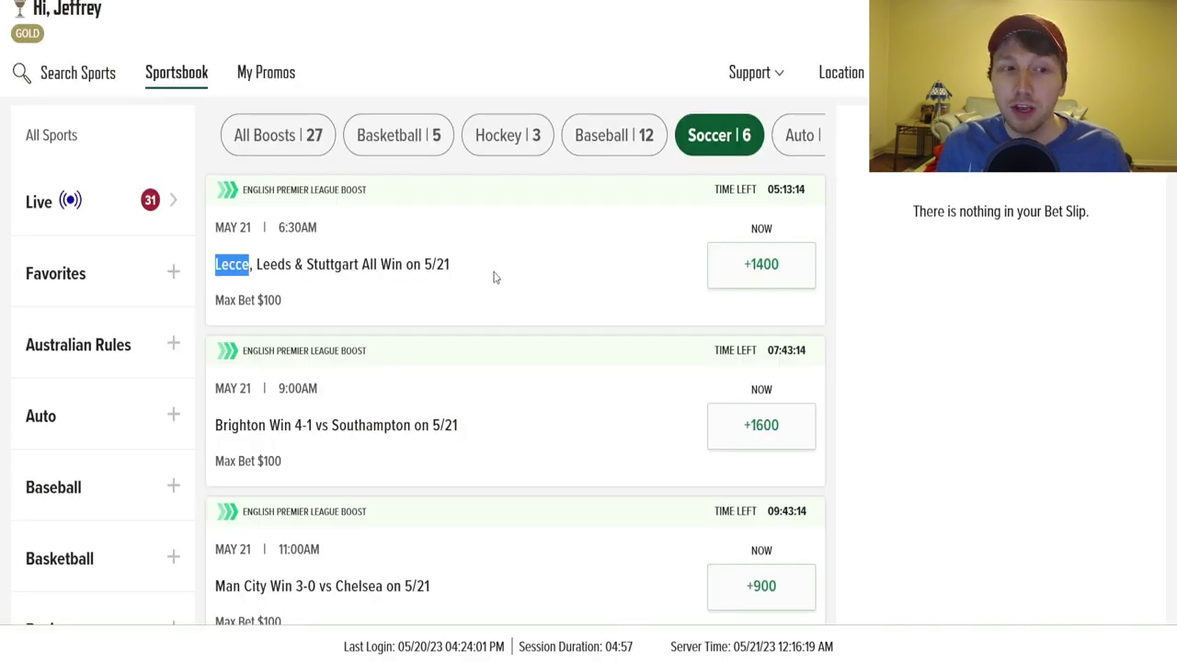
# Clear the Lecce highlight on the Caesars boost and return to the devigger's results.
pyautogui.click(898, 332)
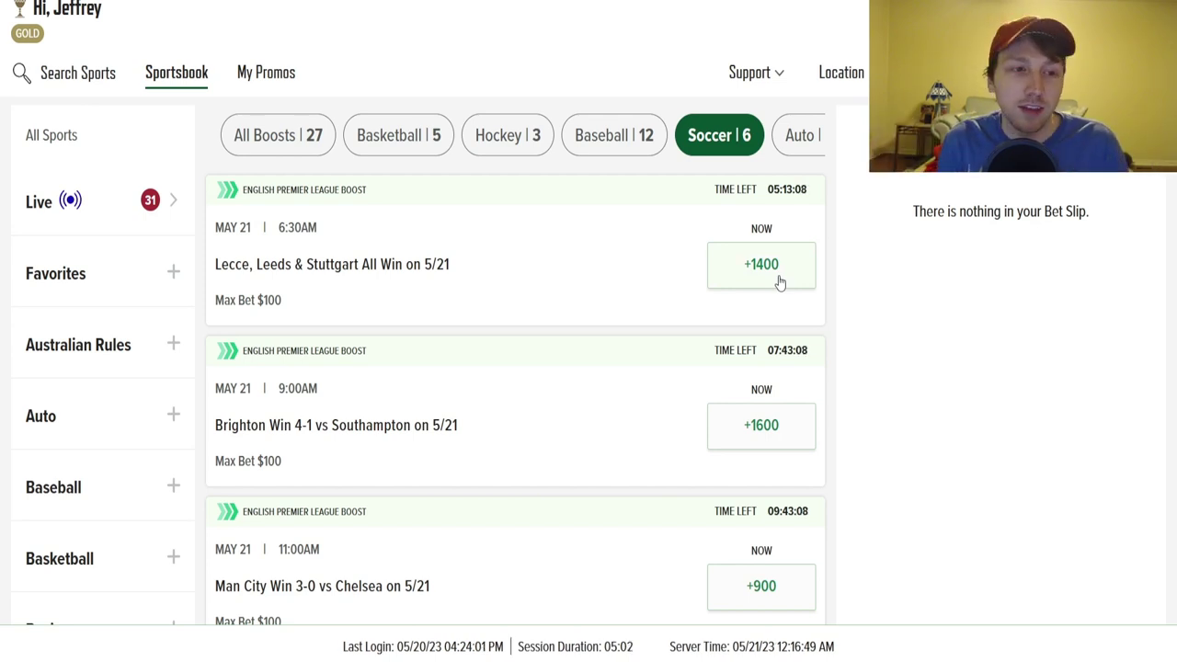
pyautogui.click(641, 2)
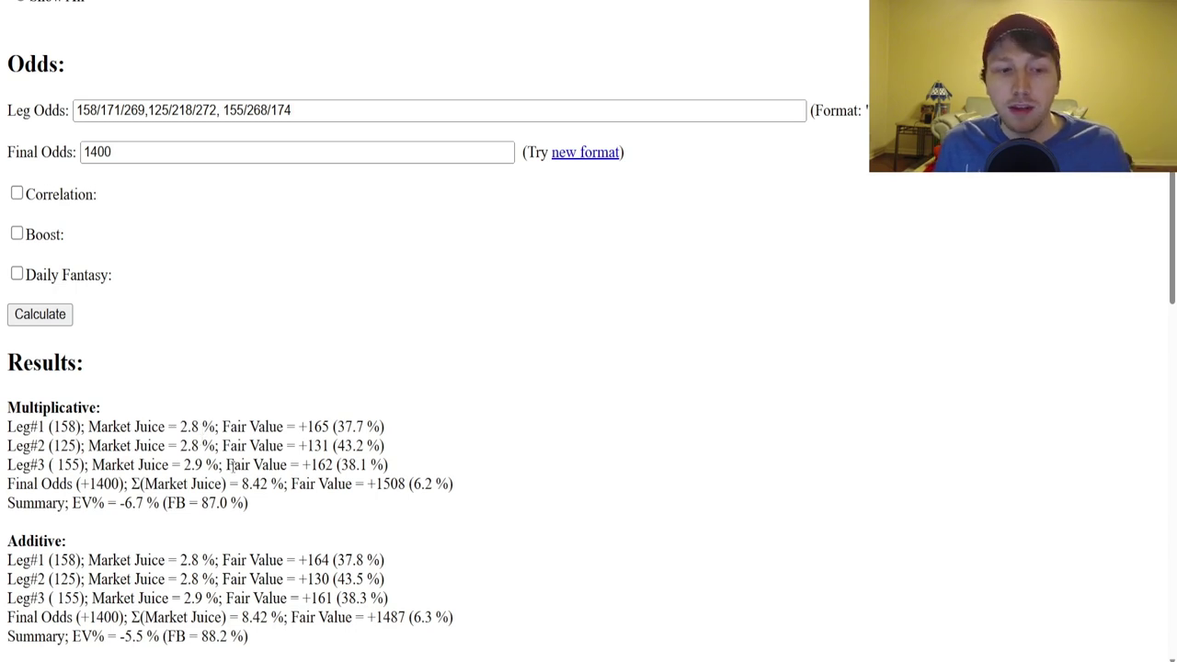
# Highlight the parlay's 6.2% fair win chance, then go back to the Caesars soccer boosts.
pyautogui.moveTo(458, 482); pyautogui.dragTo(416, 492)
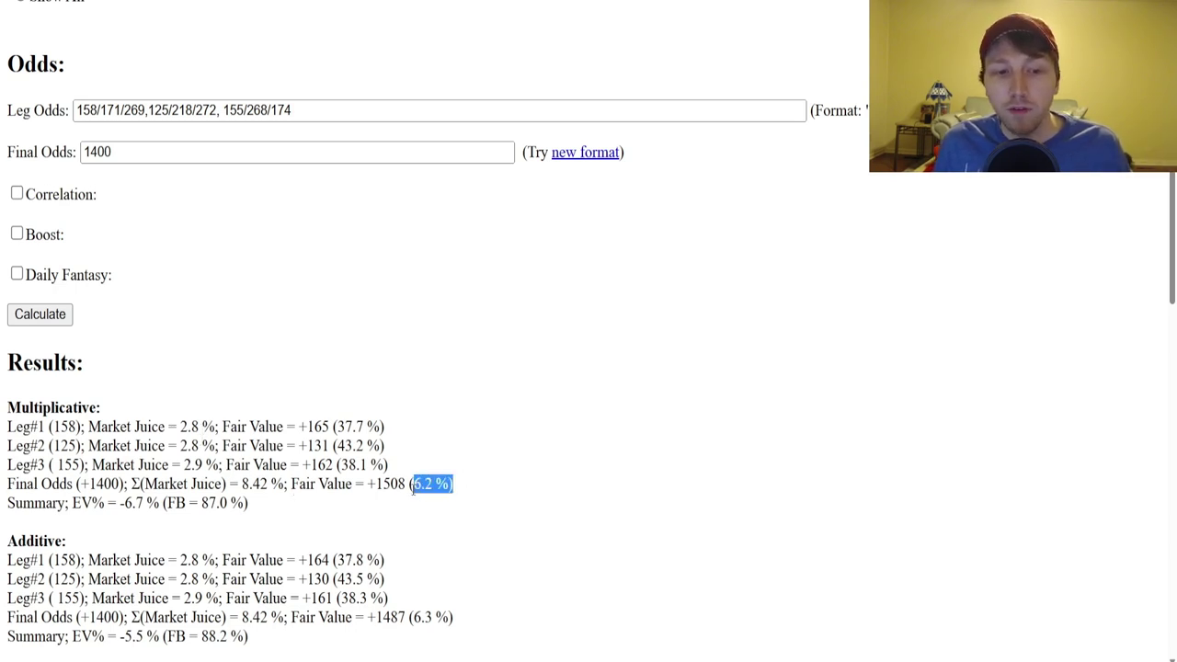
pyautogui.click(418, 464)
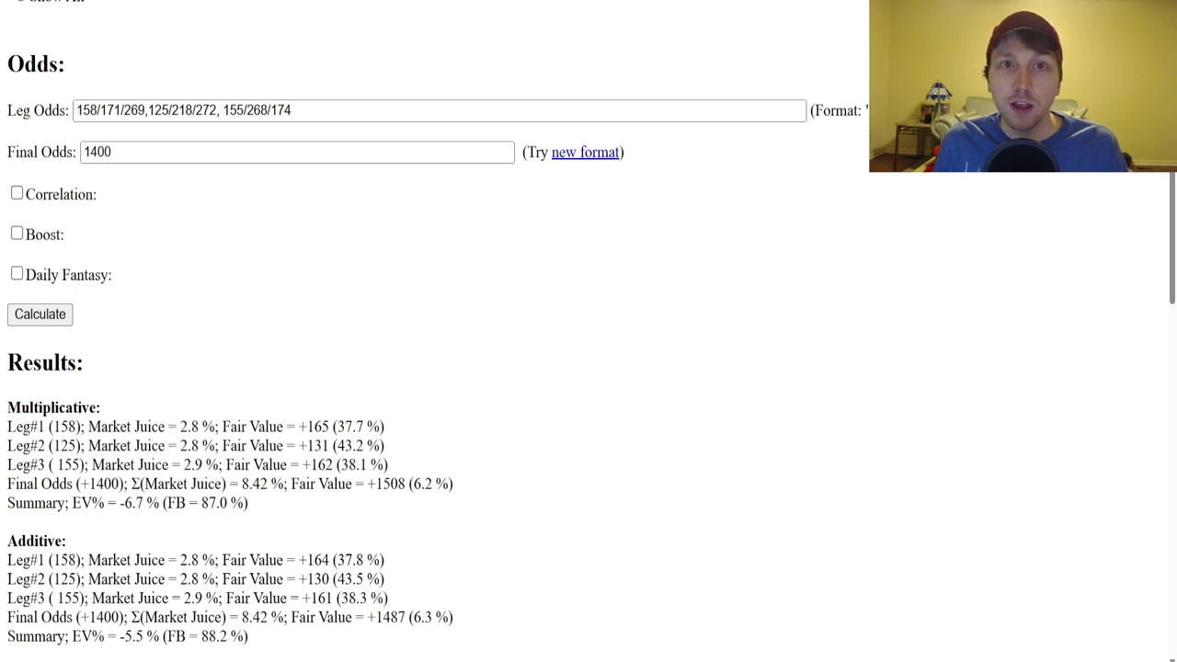
pyautogui.click(404, 11)
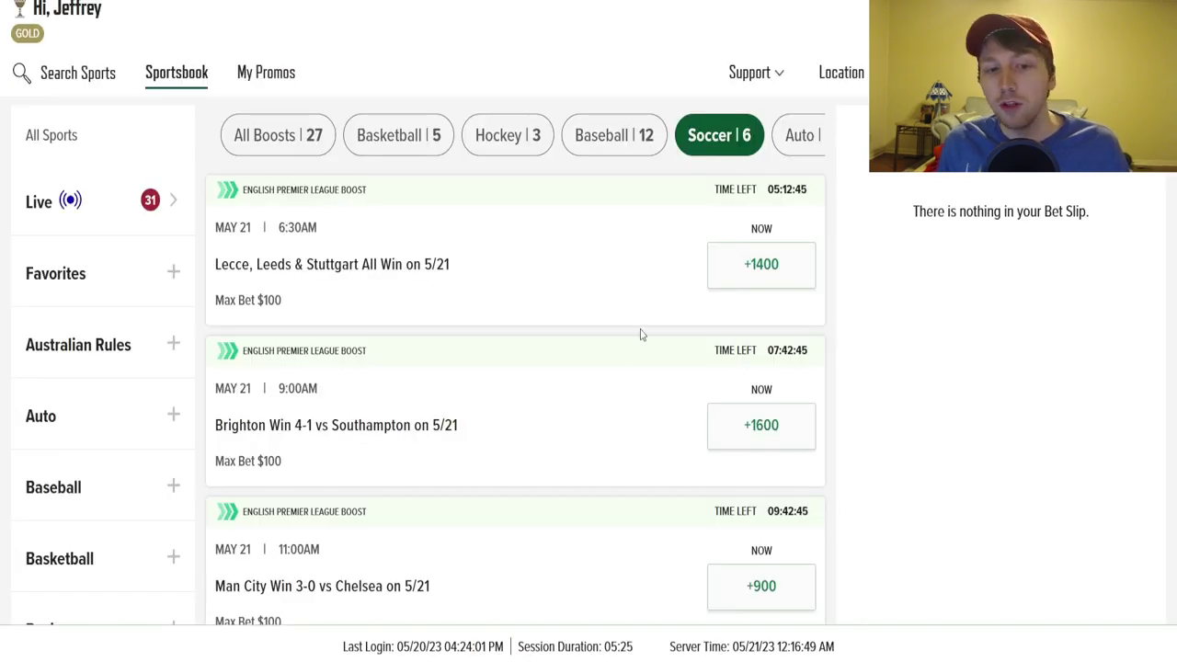
# Switch to the other devigger tab showing the default -110/-110 leg odds.
pyautogui.hotkey('ctrl', 'Tab')
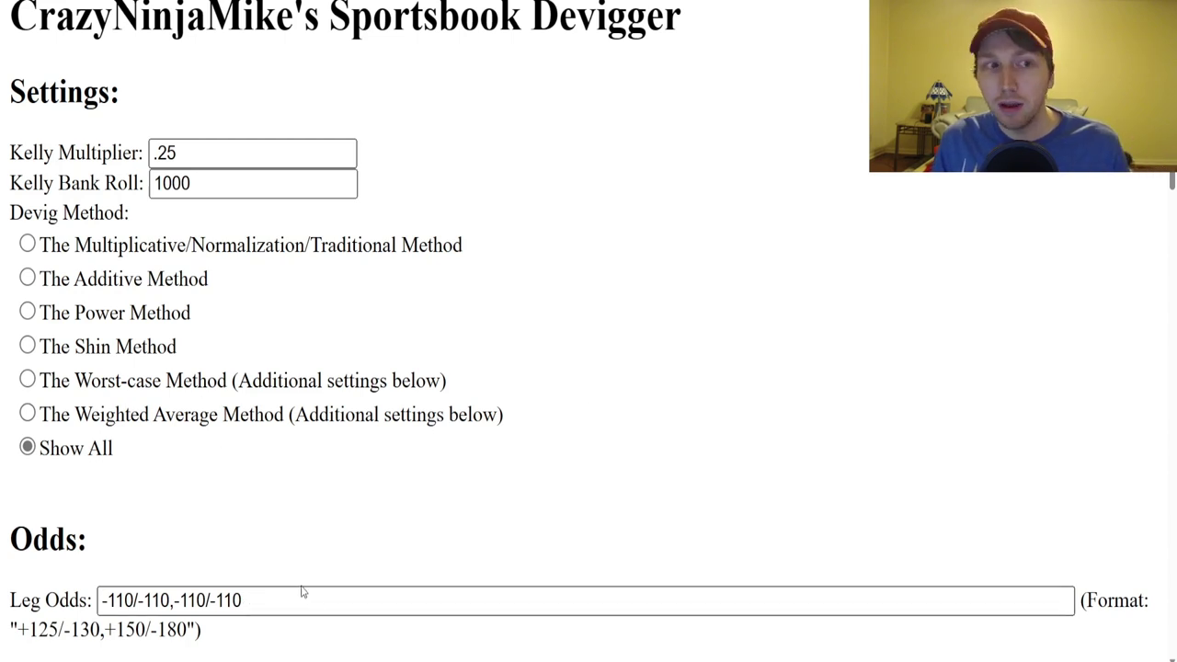
pyautogui.scroll(1, 390, 179)
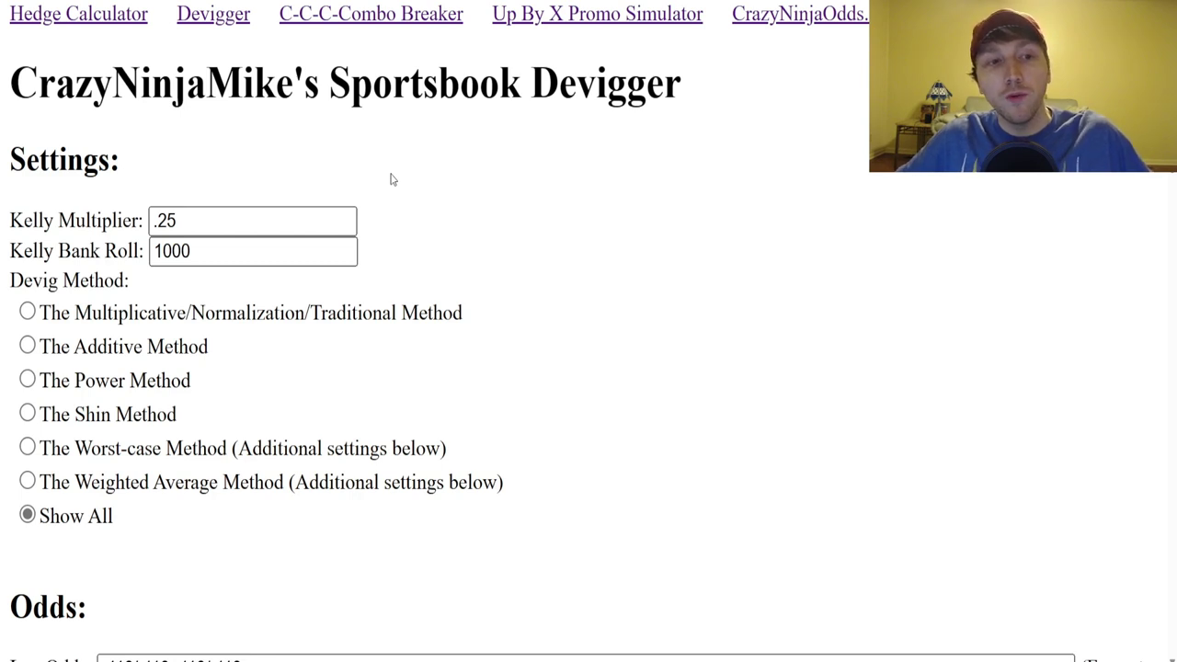